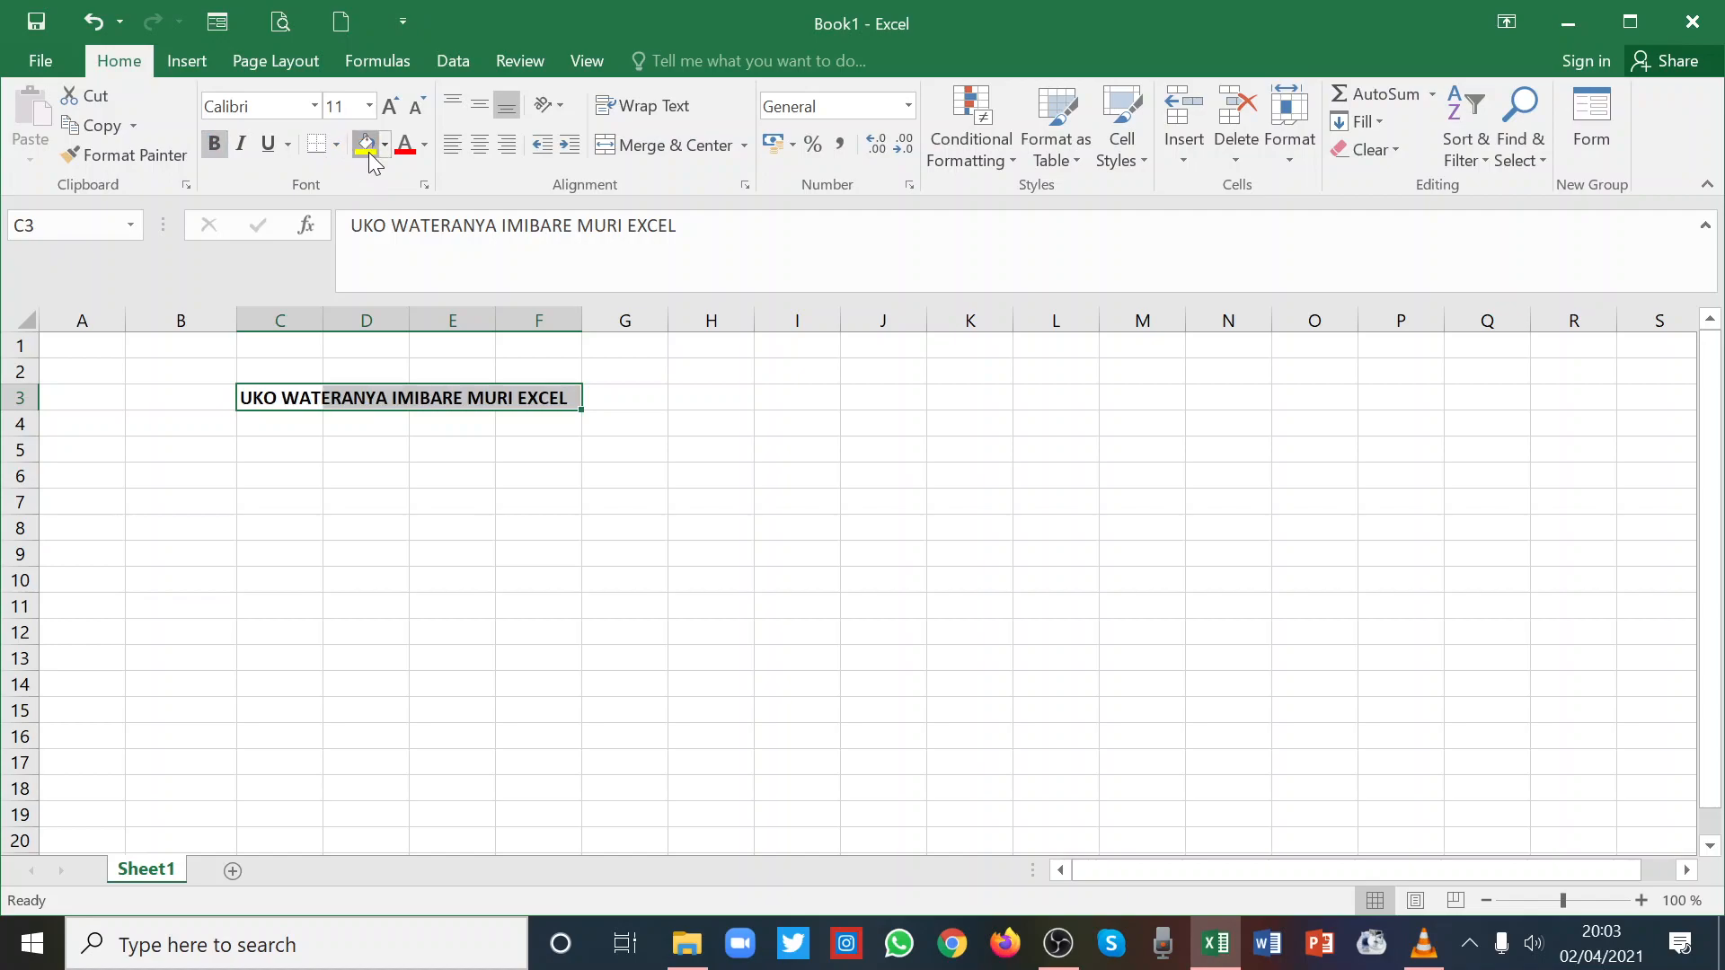
Enter the column headers AKARERE in C6 and ABATURAGE in D6.
left_click(732, 454)
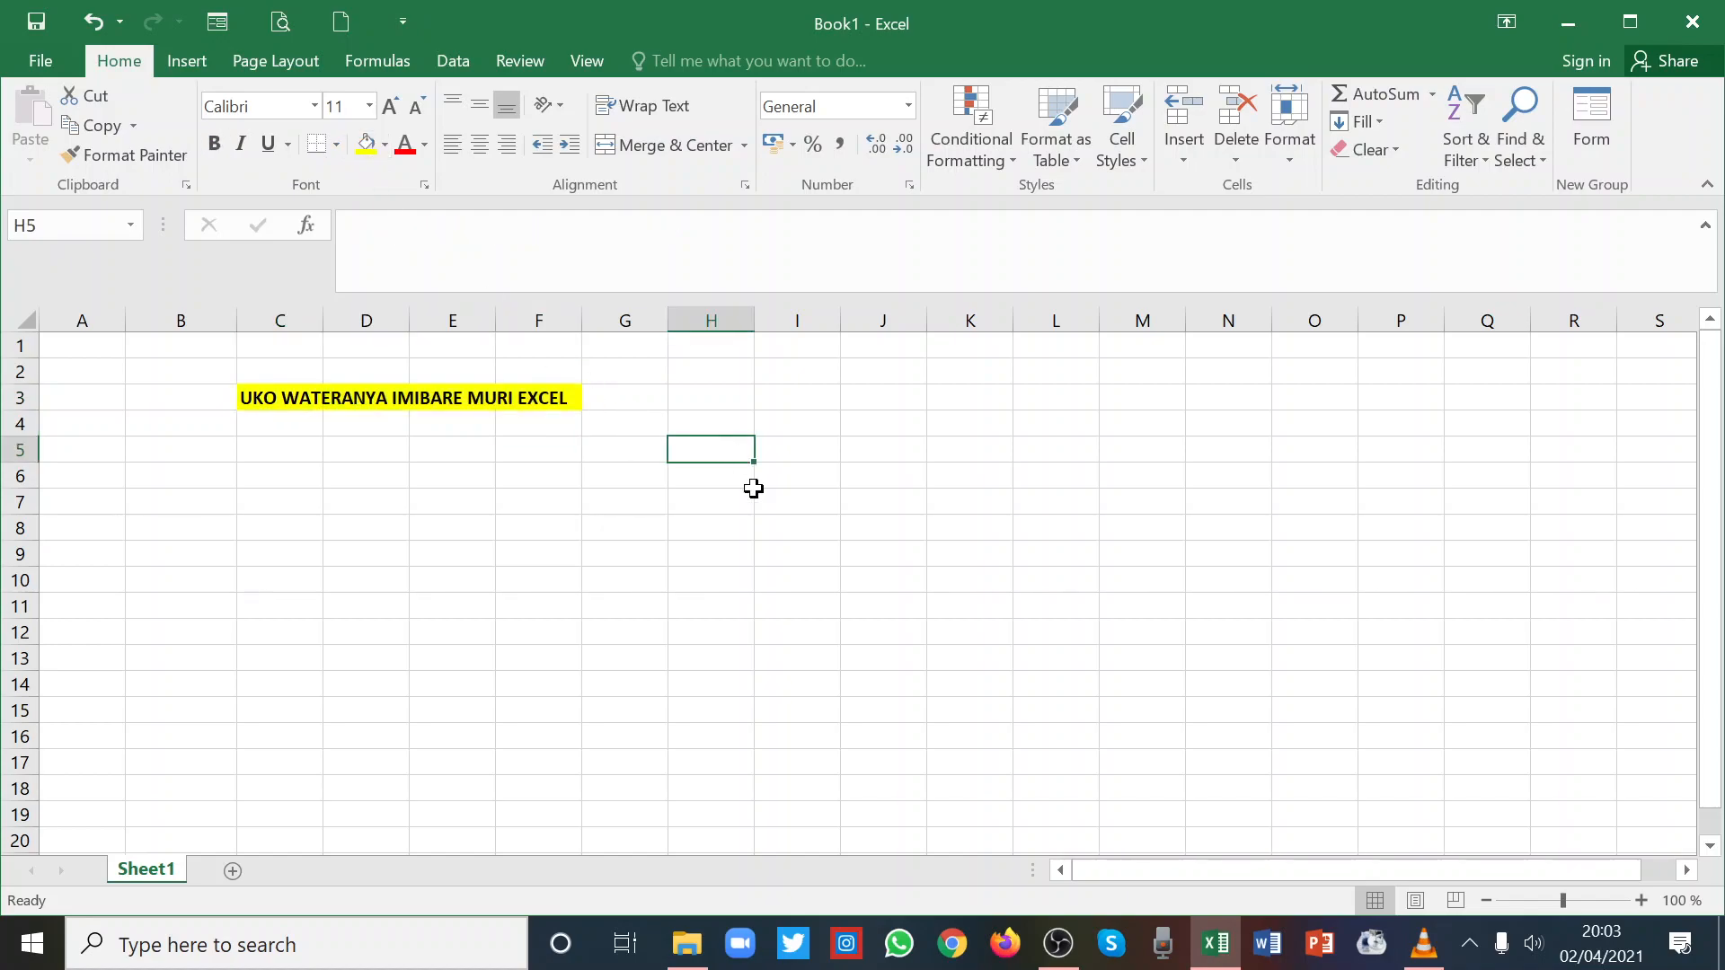
left_click(274, 480)
type("AKARERE")
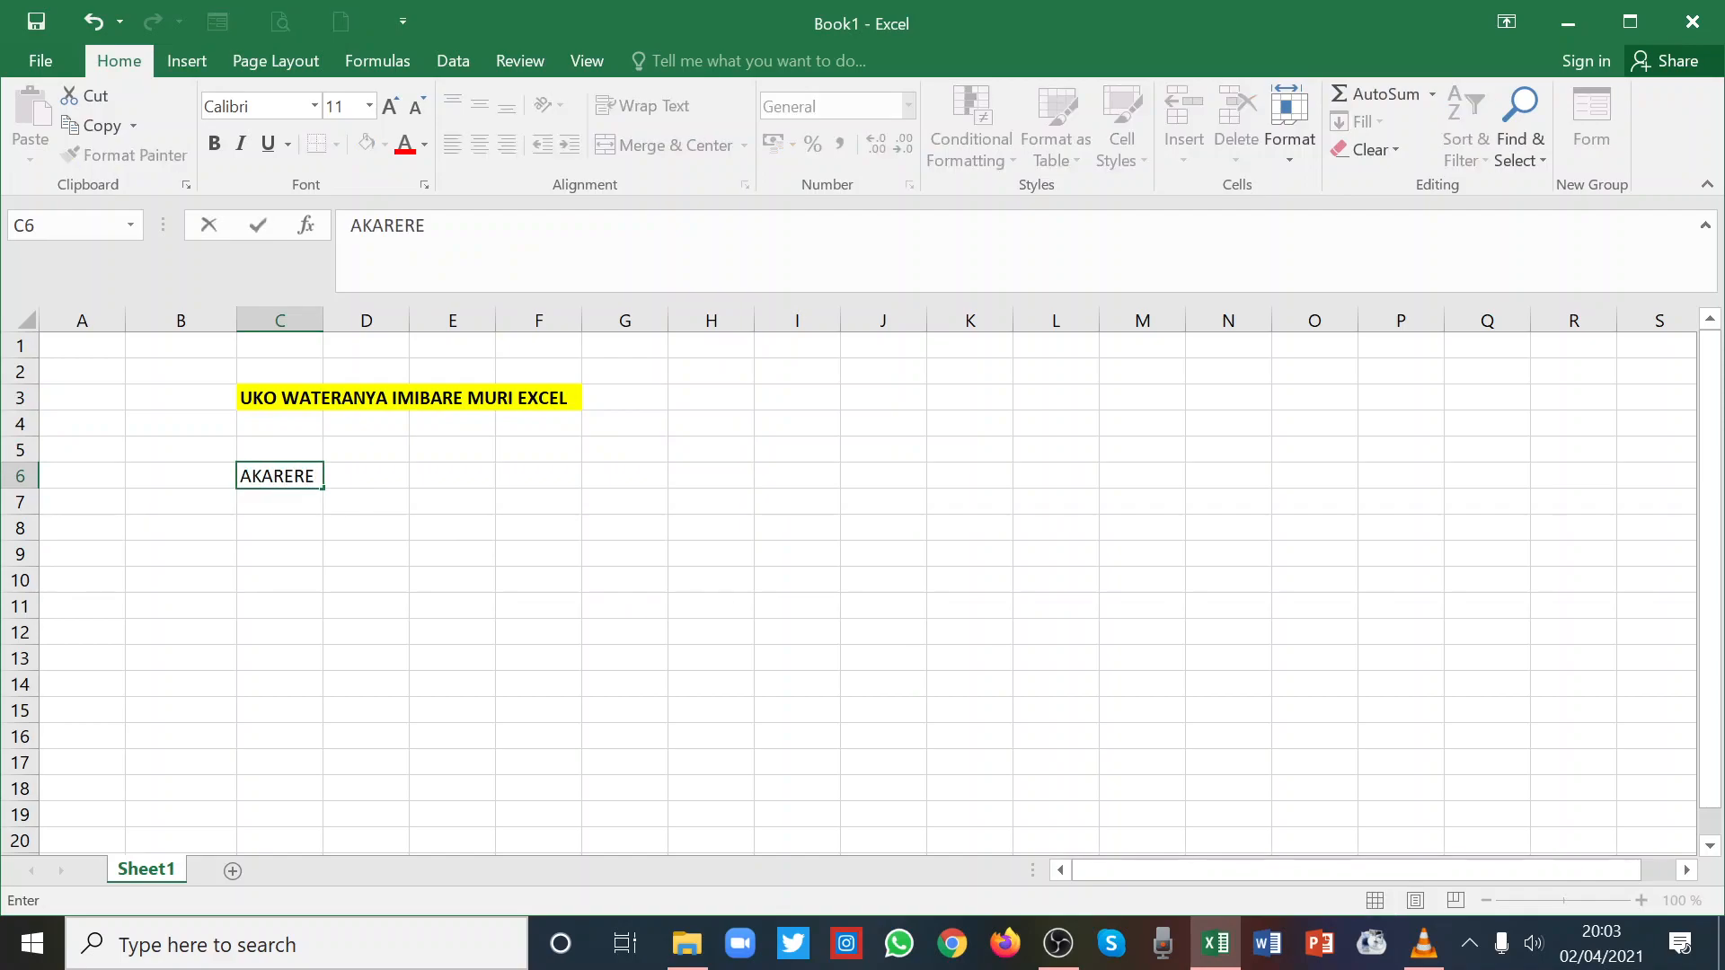
key("Tab")
type("ABATURAGE")
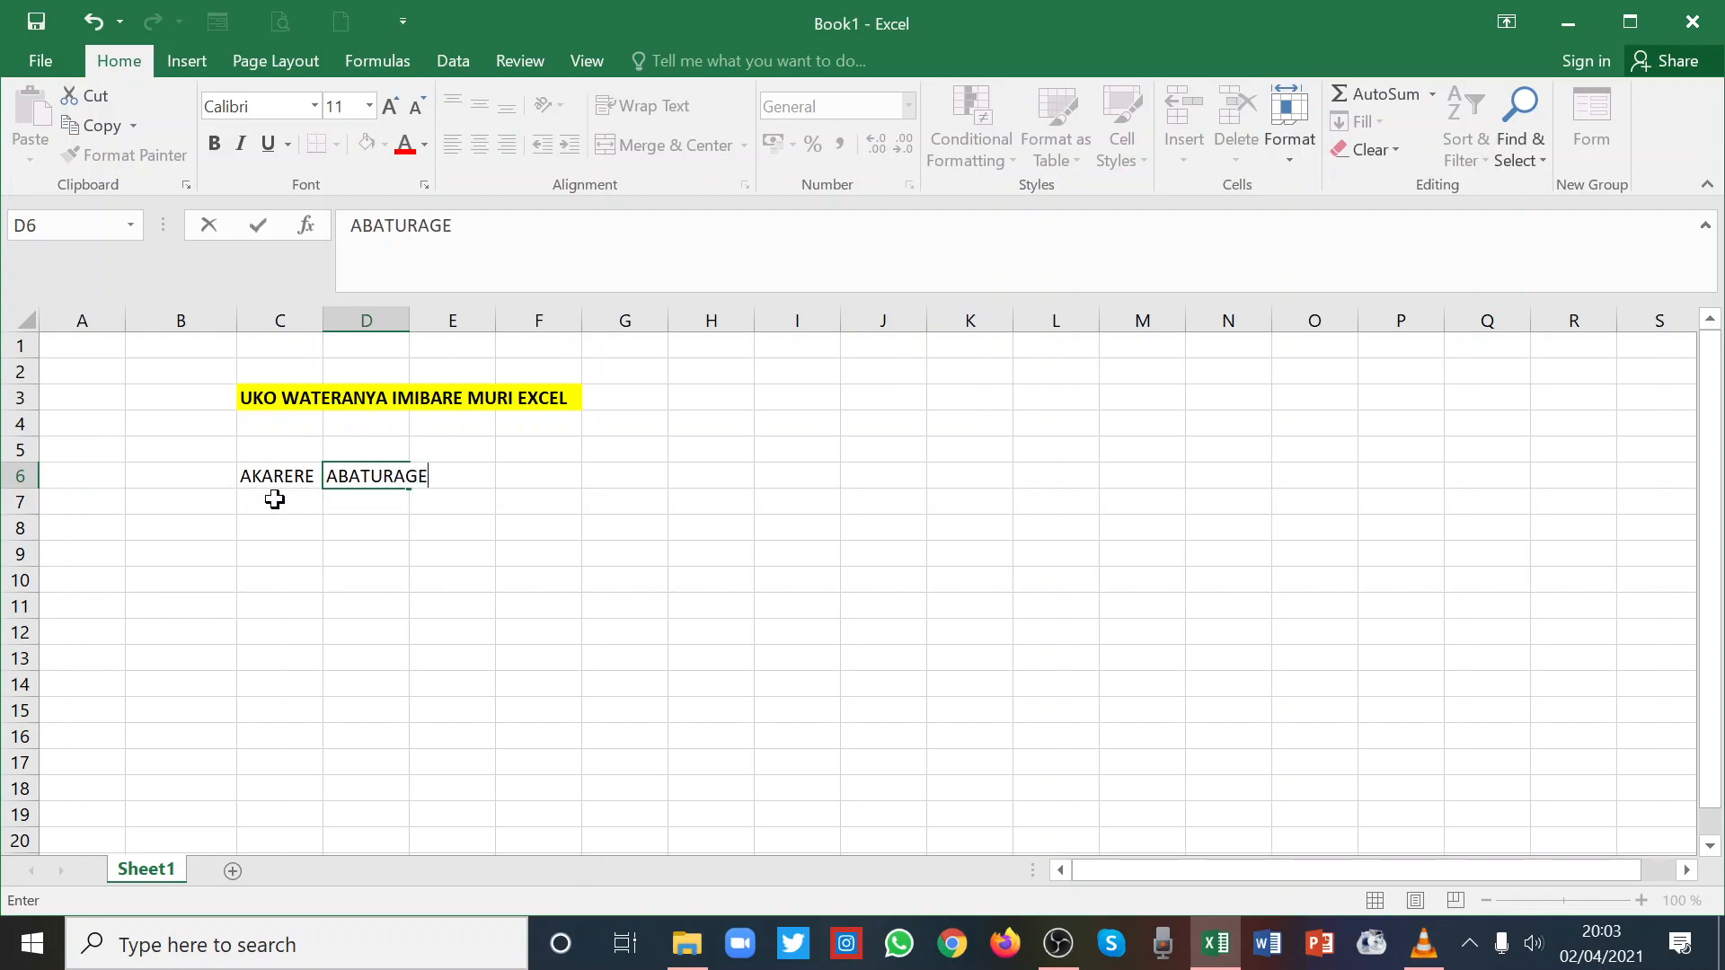
List NYARUGENGE, MUHANGA and KARONG under the AKARERE header in C7:C9.
left_click(274, 500)
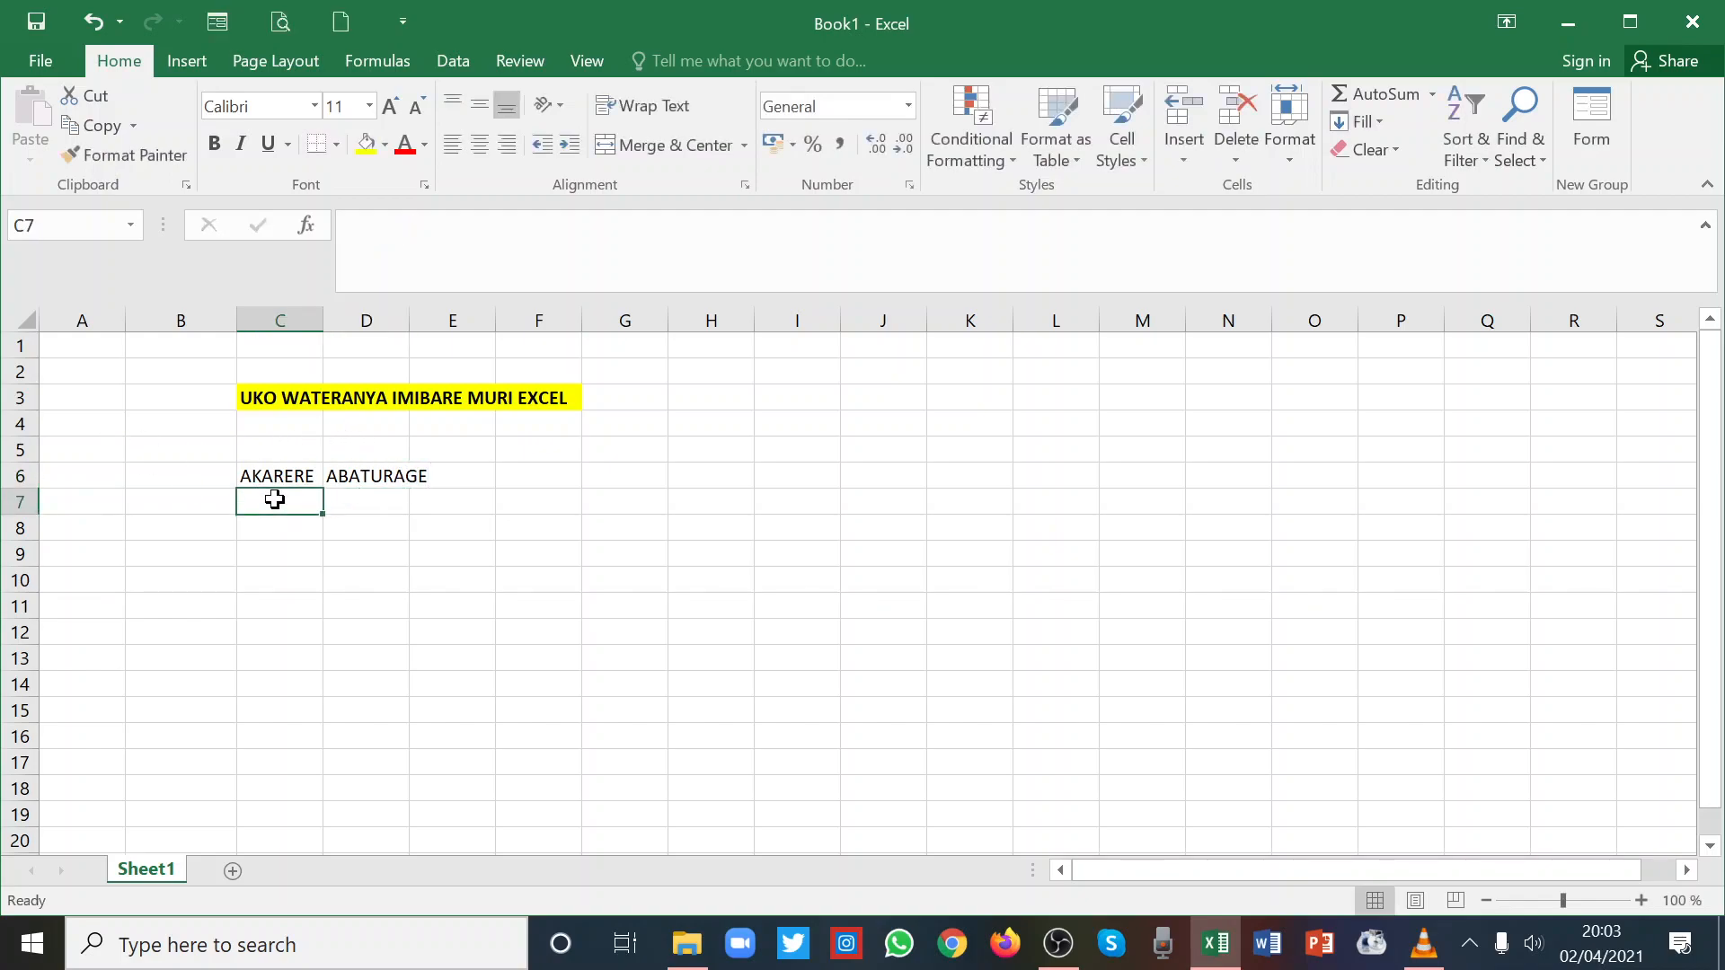
type("NYARUGENGE")
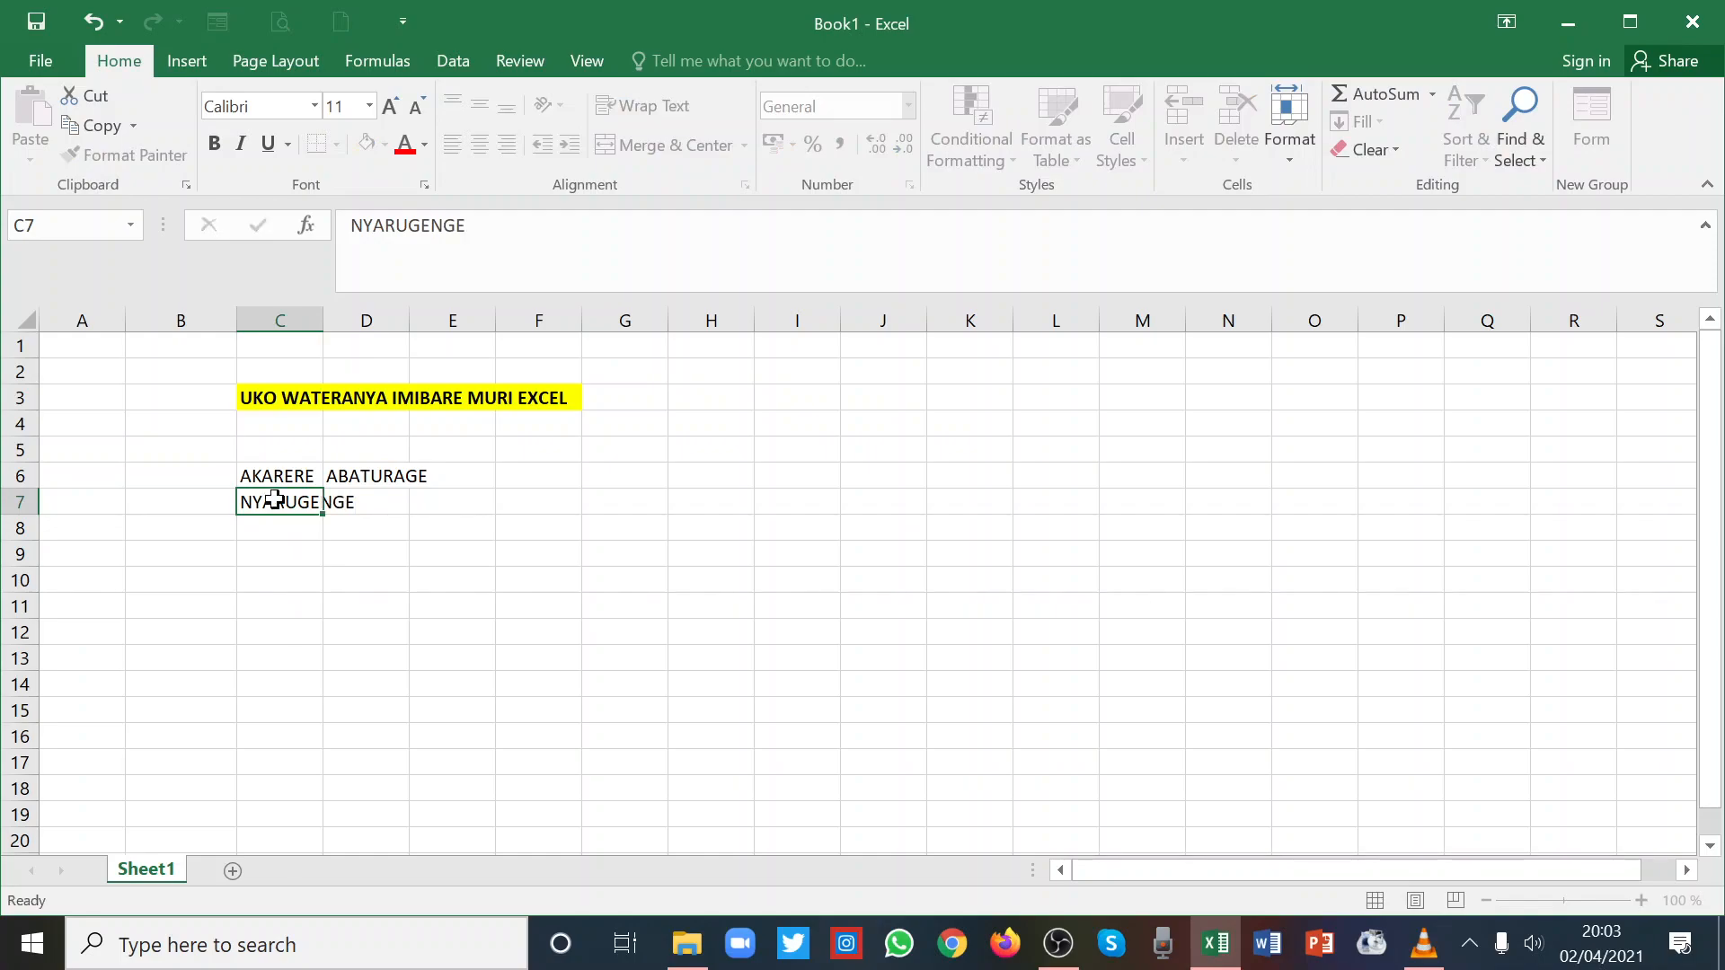
key("Return")
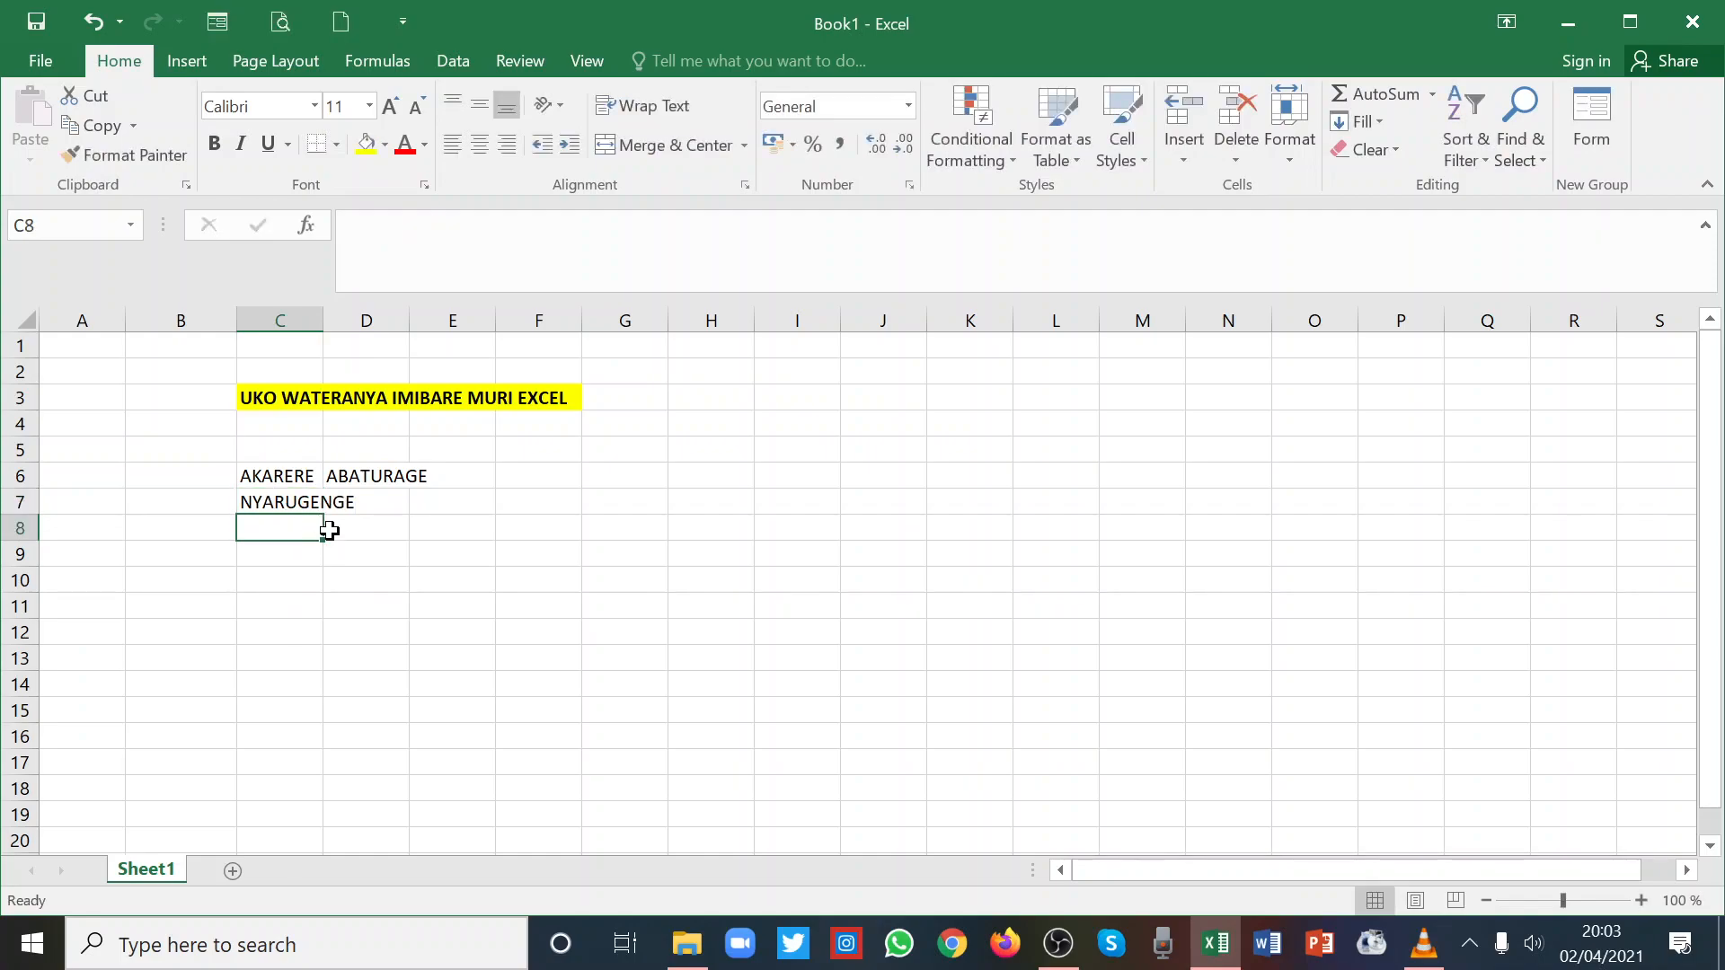
type("MUHANGA")
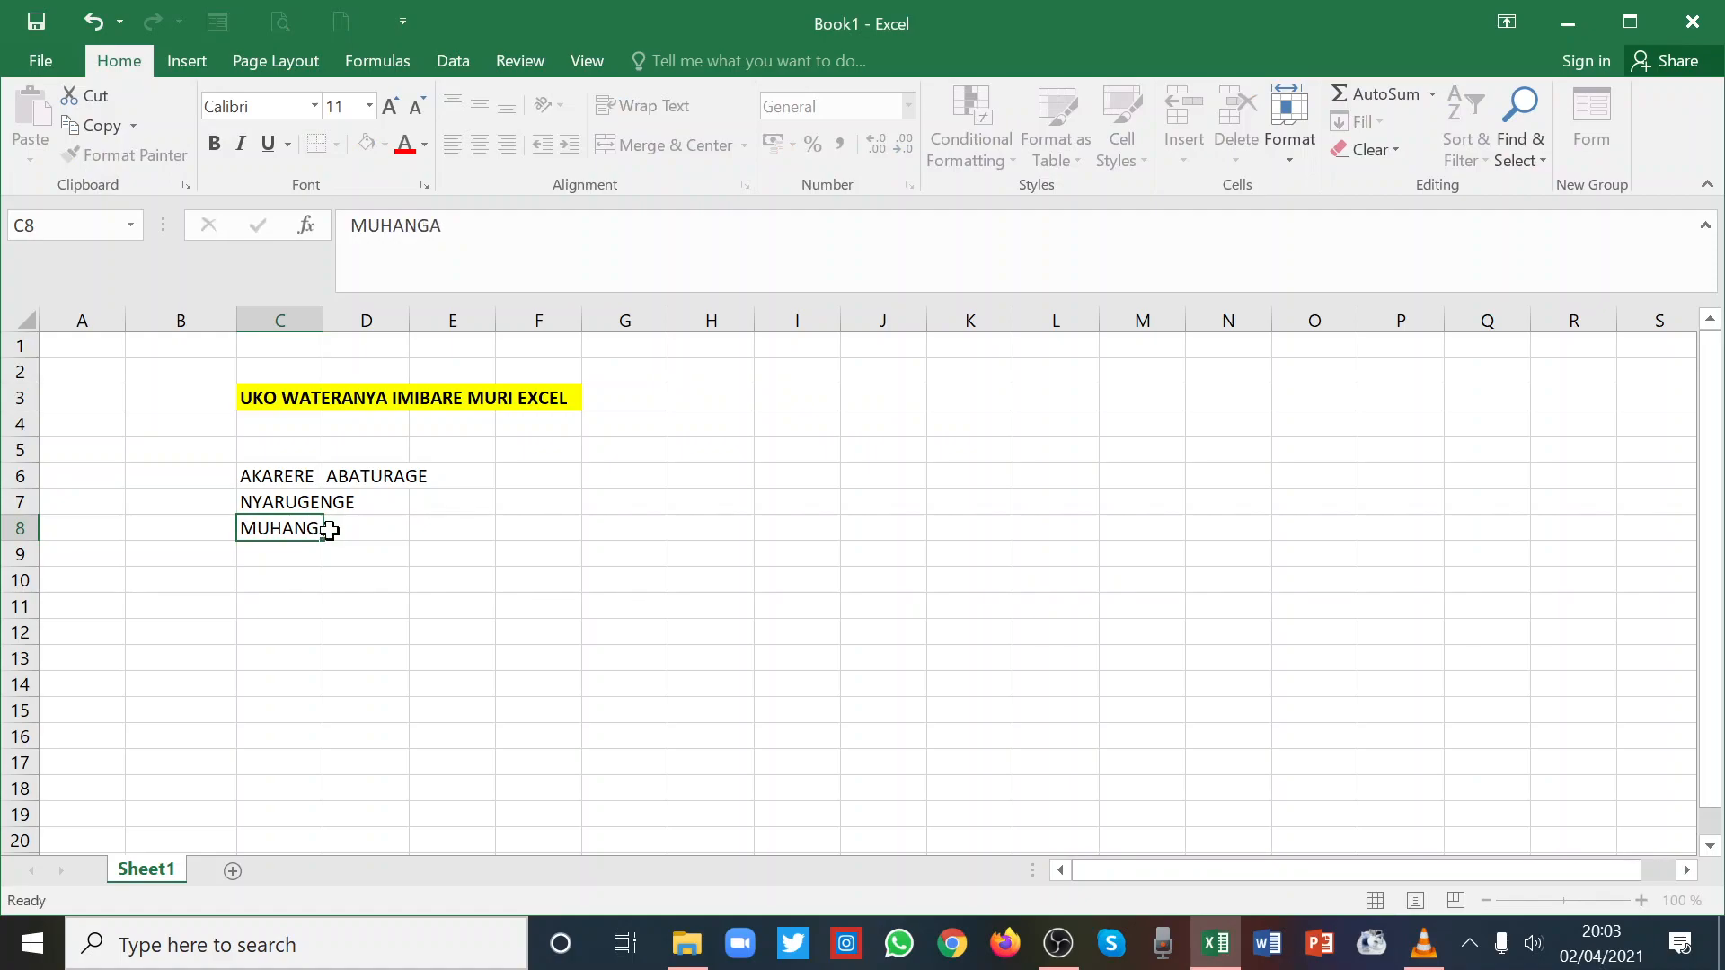
key("Return")
type("KARONG")
key("Return")
Continue the AKARERE list with RUTSIRO, NYAMASHEKE and RUSIZI in C10:C12.
type("RUTS")
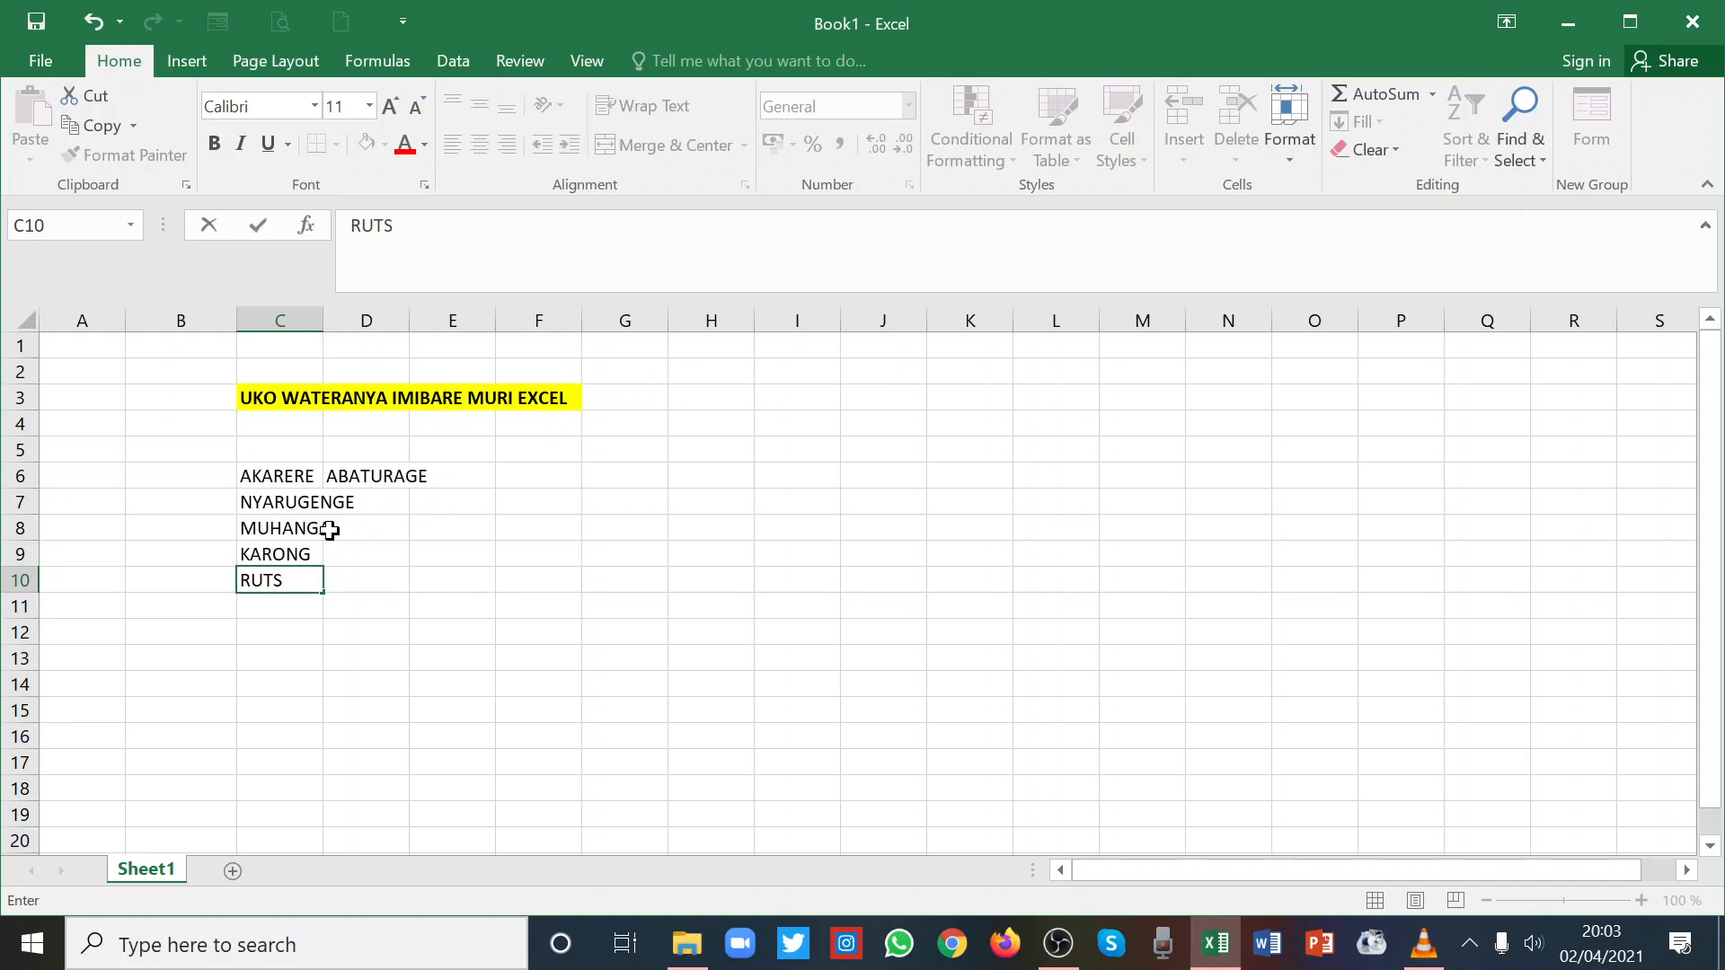
type("IRO")
key("Return")
type("NYAMASHEKE")
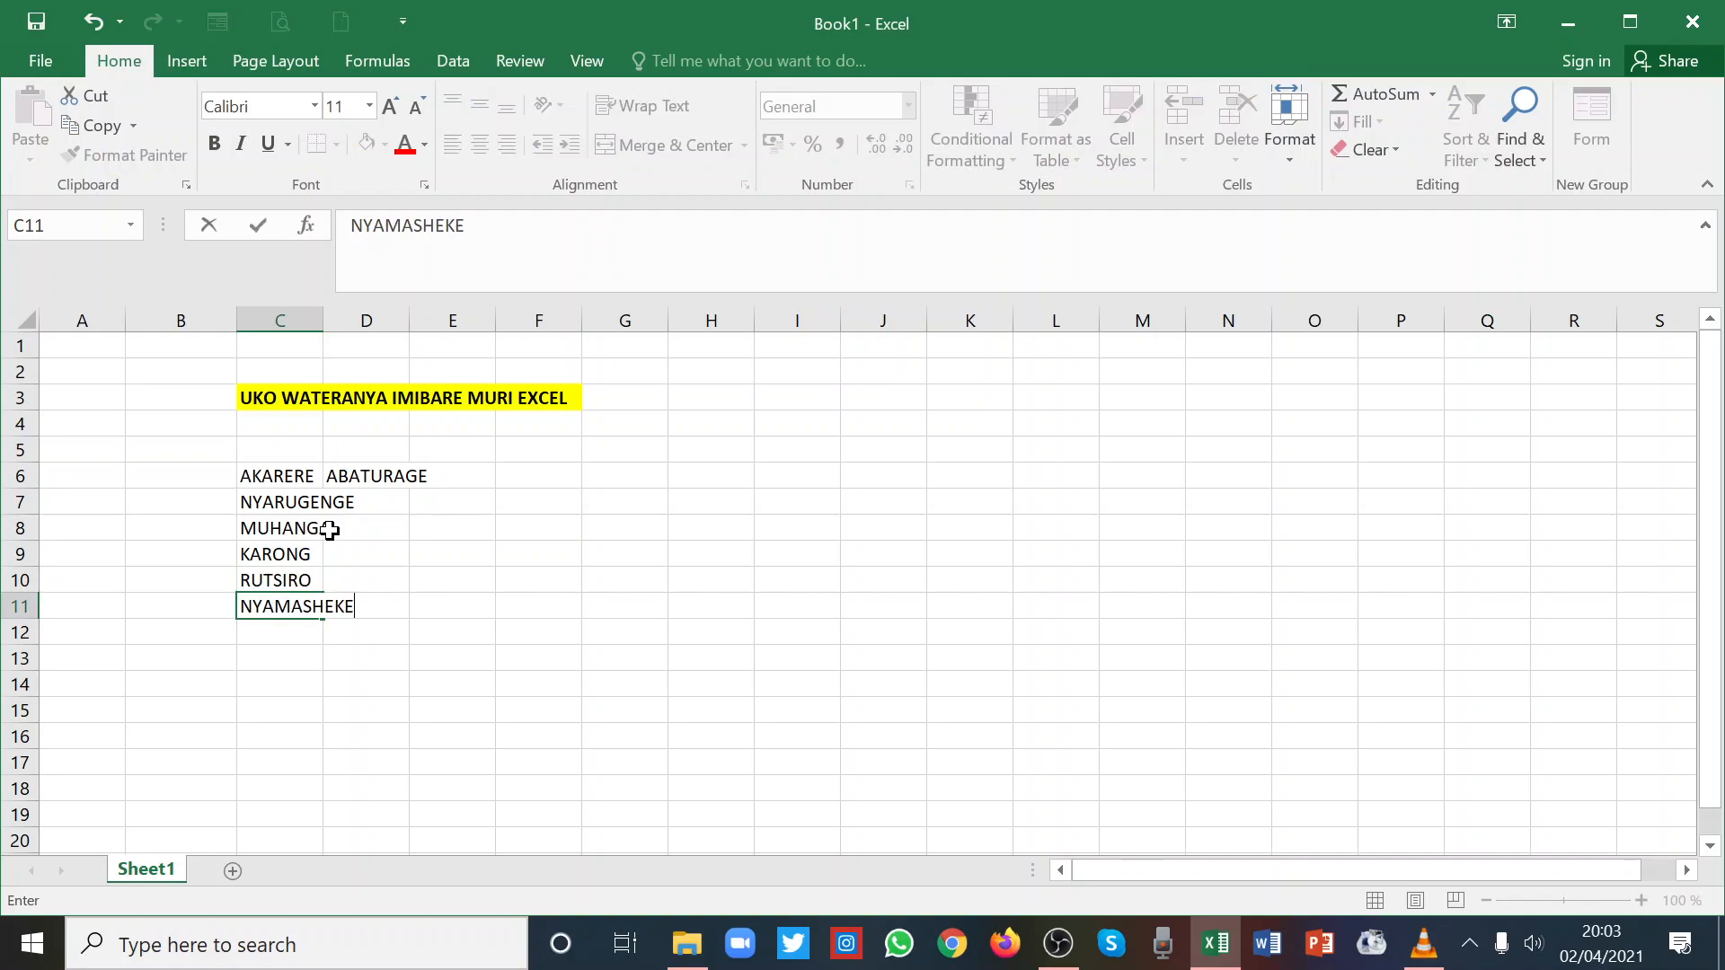
key("Return")
type("RUSIZI")
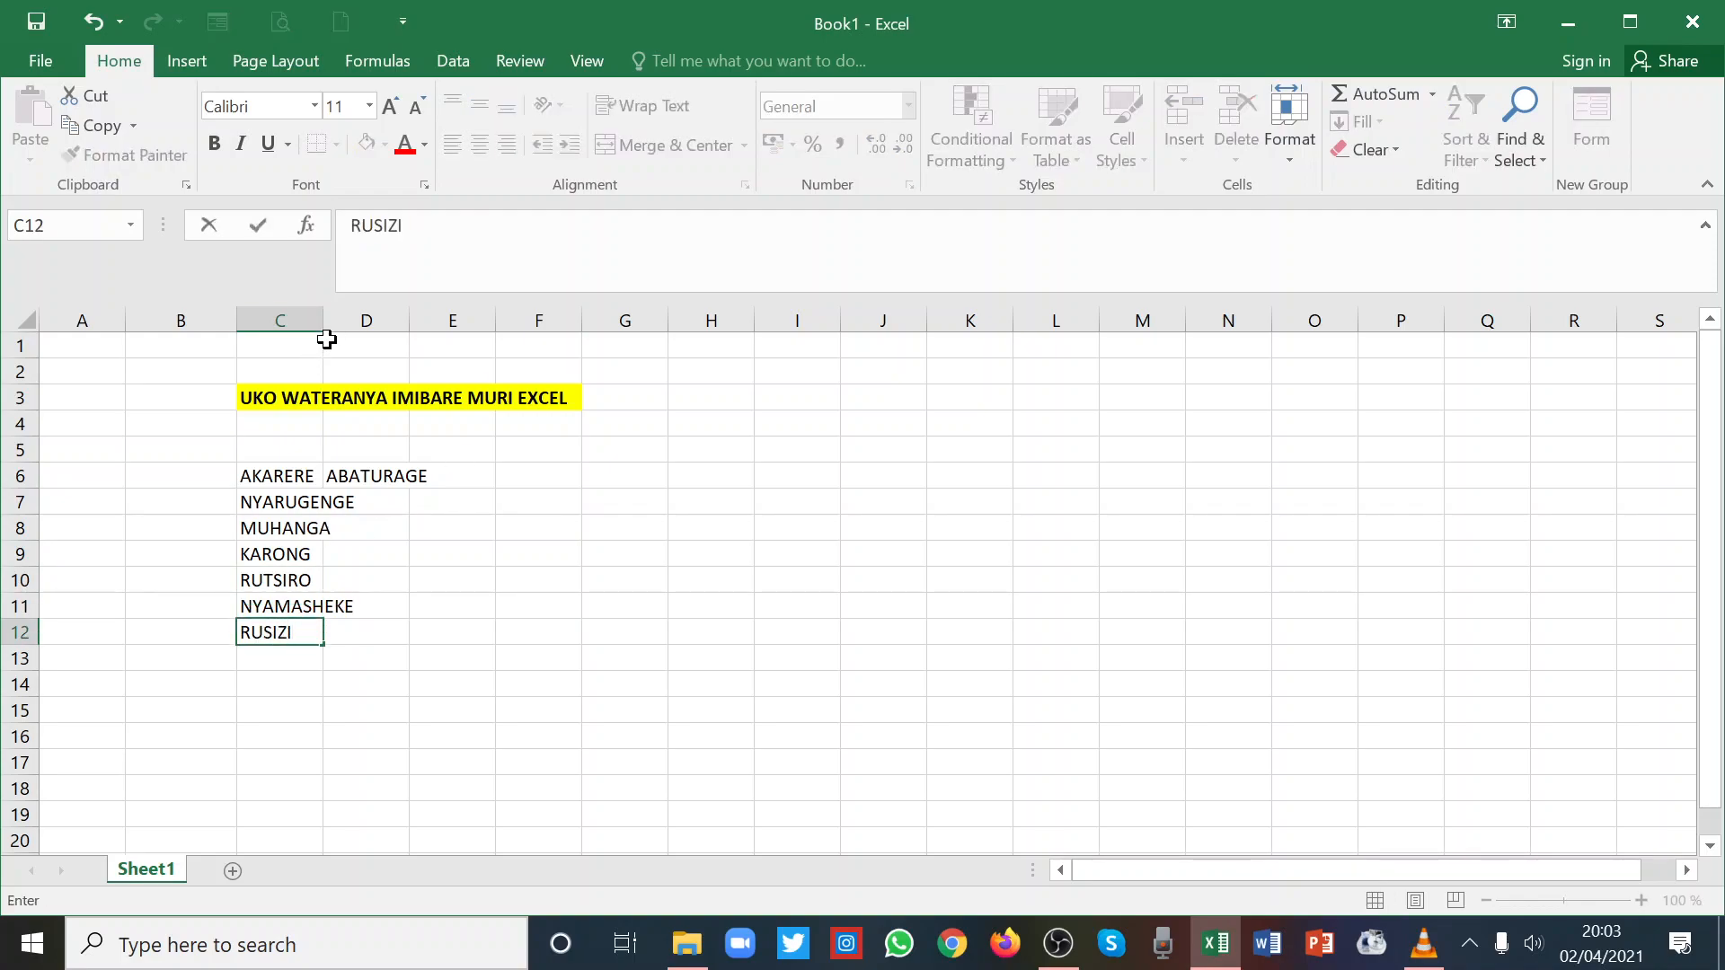
left_click(327, 420)
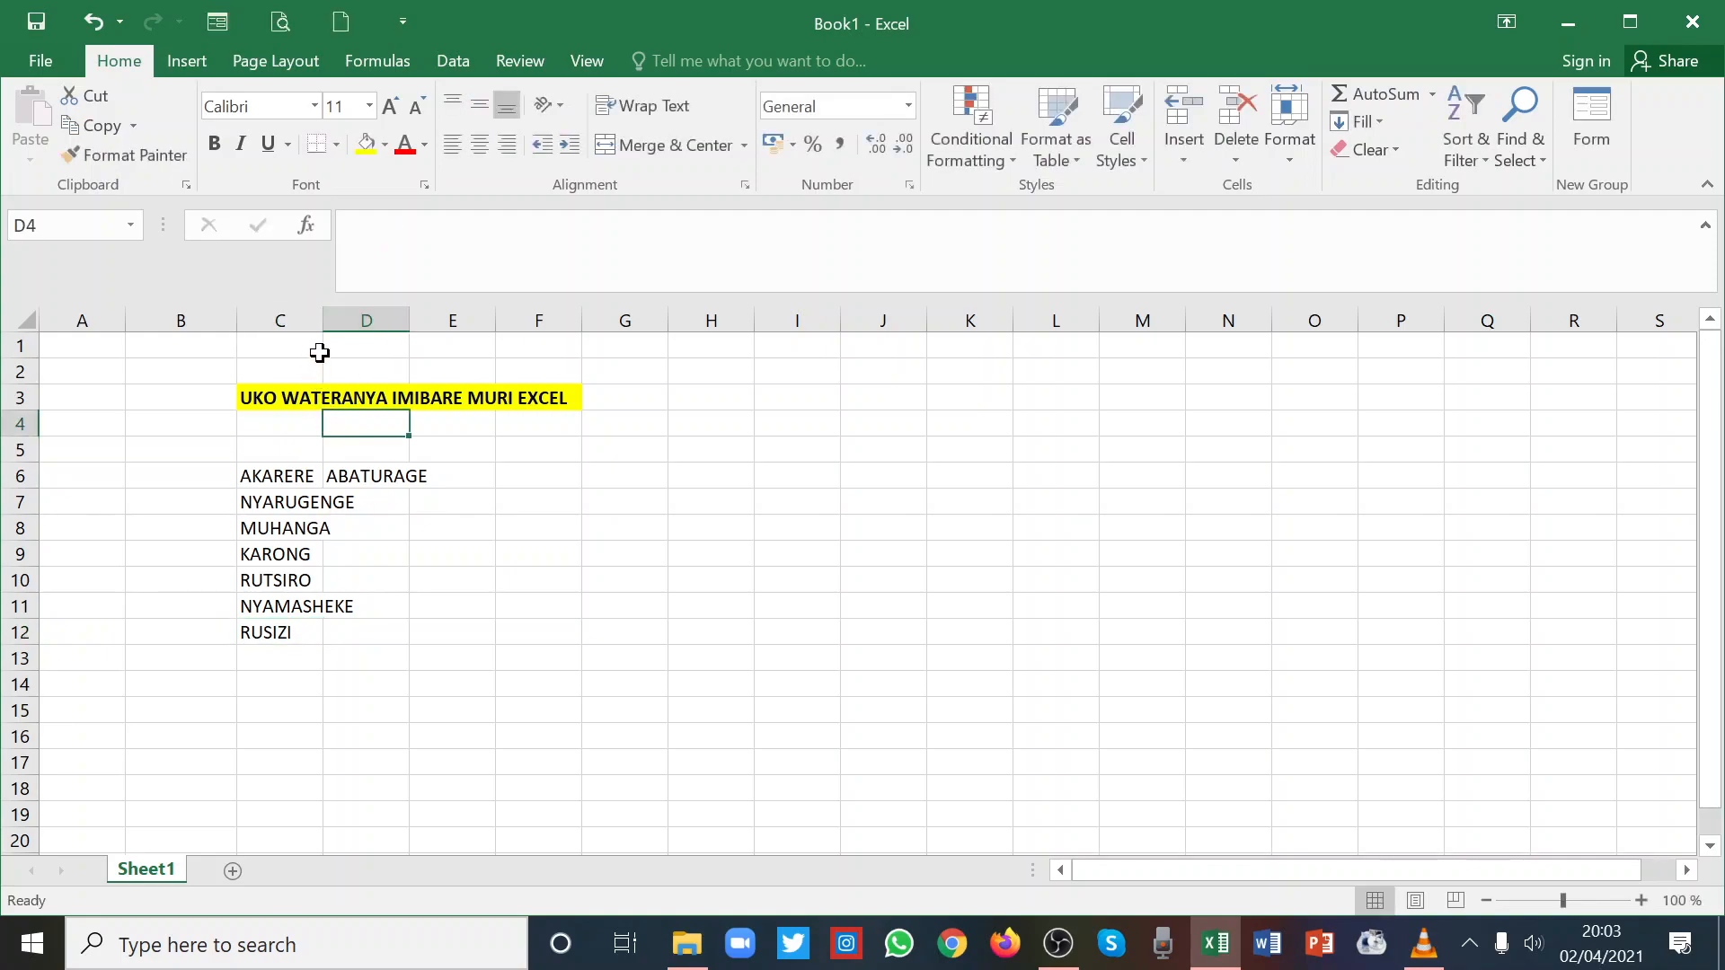
Widen columns C and D to fit the district names and headers, and make the headers in C6:D6 bold.
double_click(322, 313)
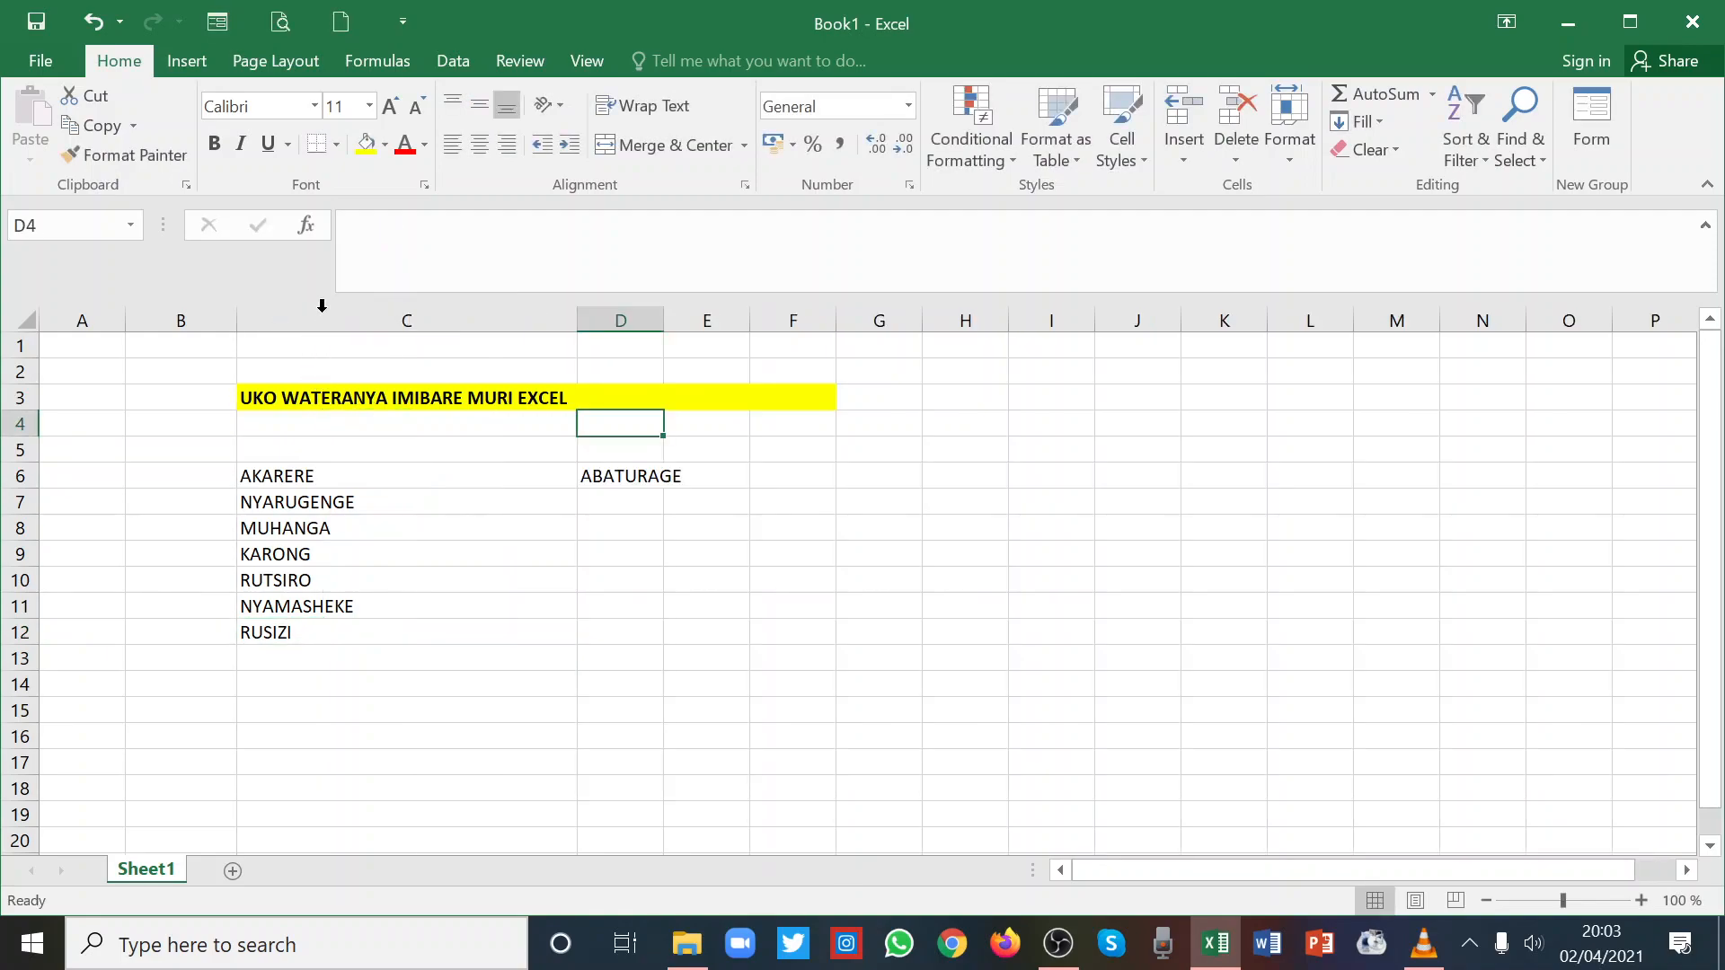
mouse_move(574, 320)
left_mouse_down()
mouse_move(405, 333)
mouse_move(575, 324)
left_mouse_up()
left_click(638, 499)
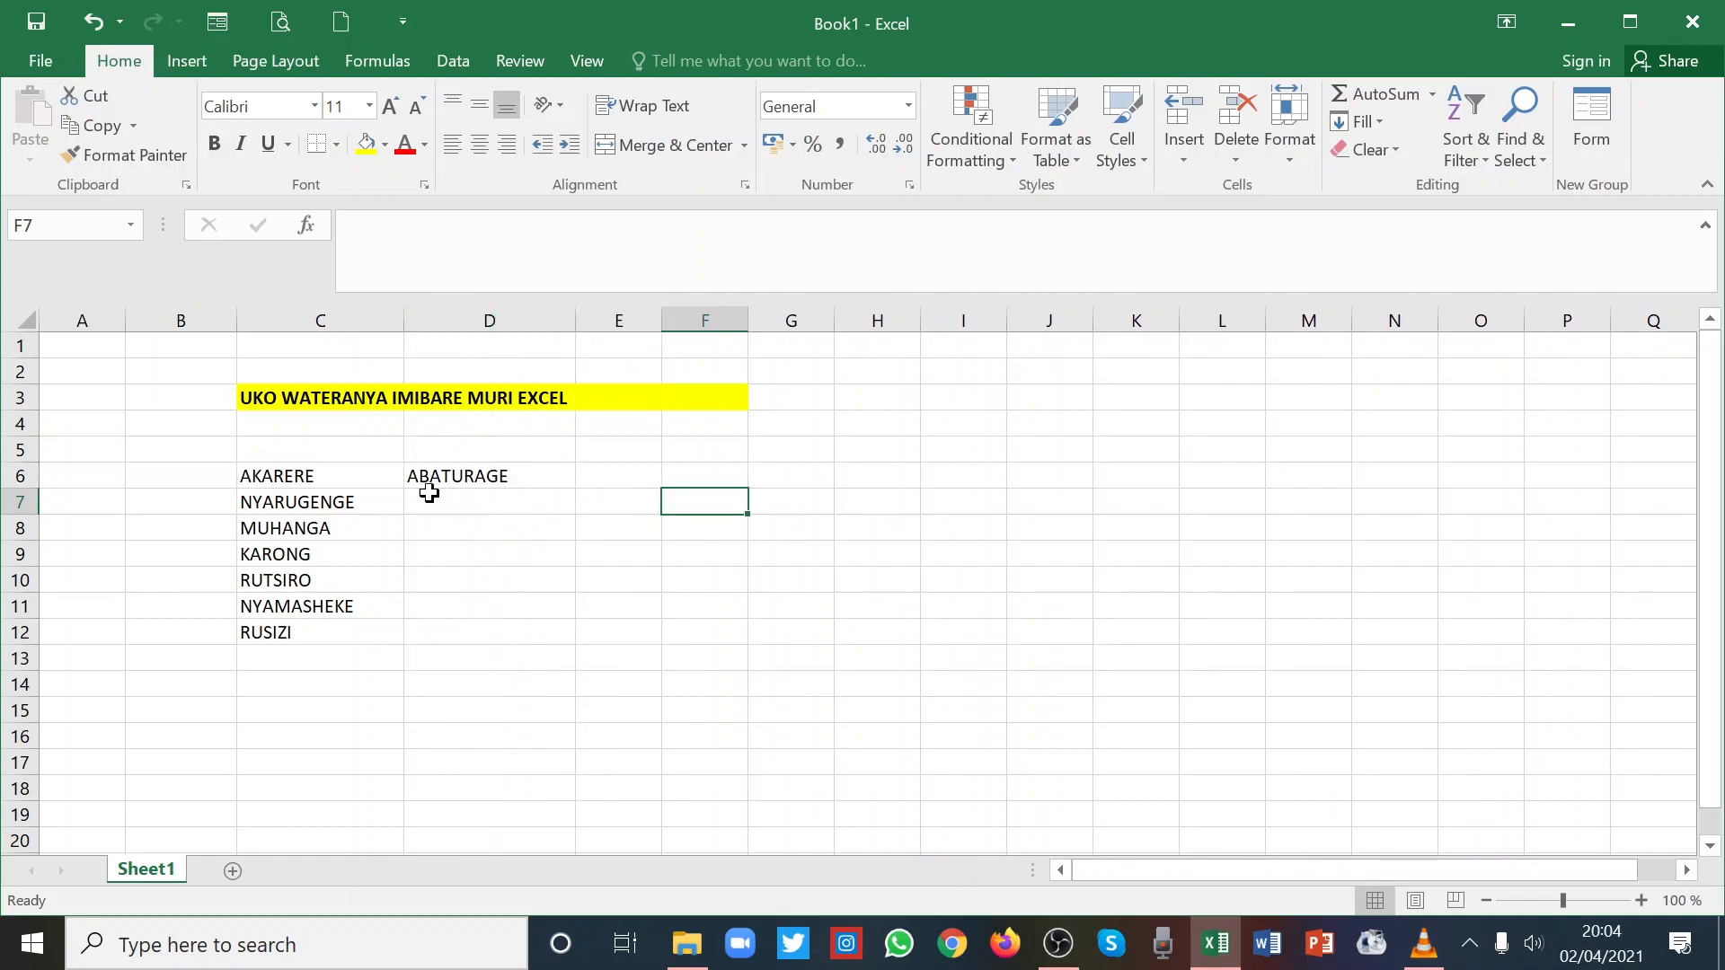
left_click_drag(286, 477, 495, 472)
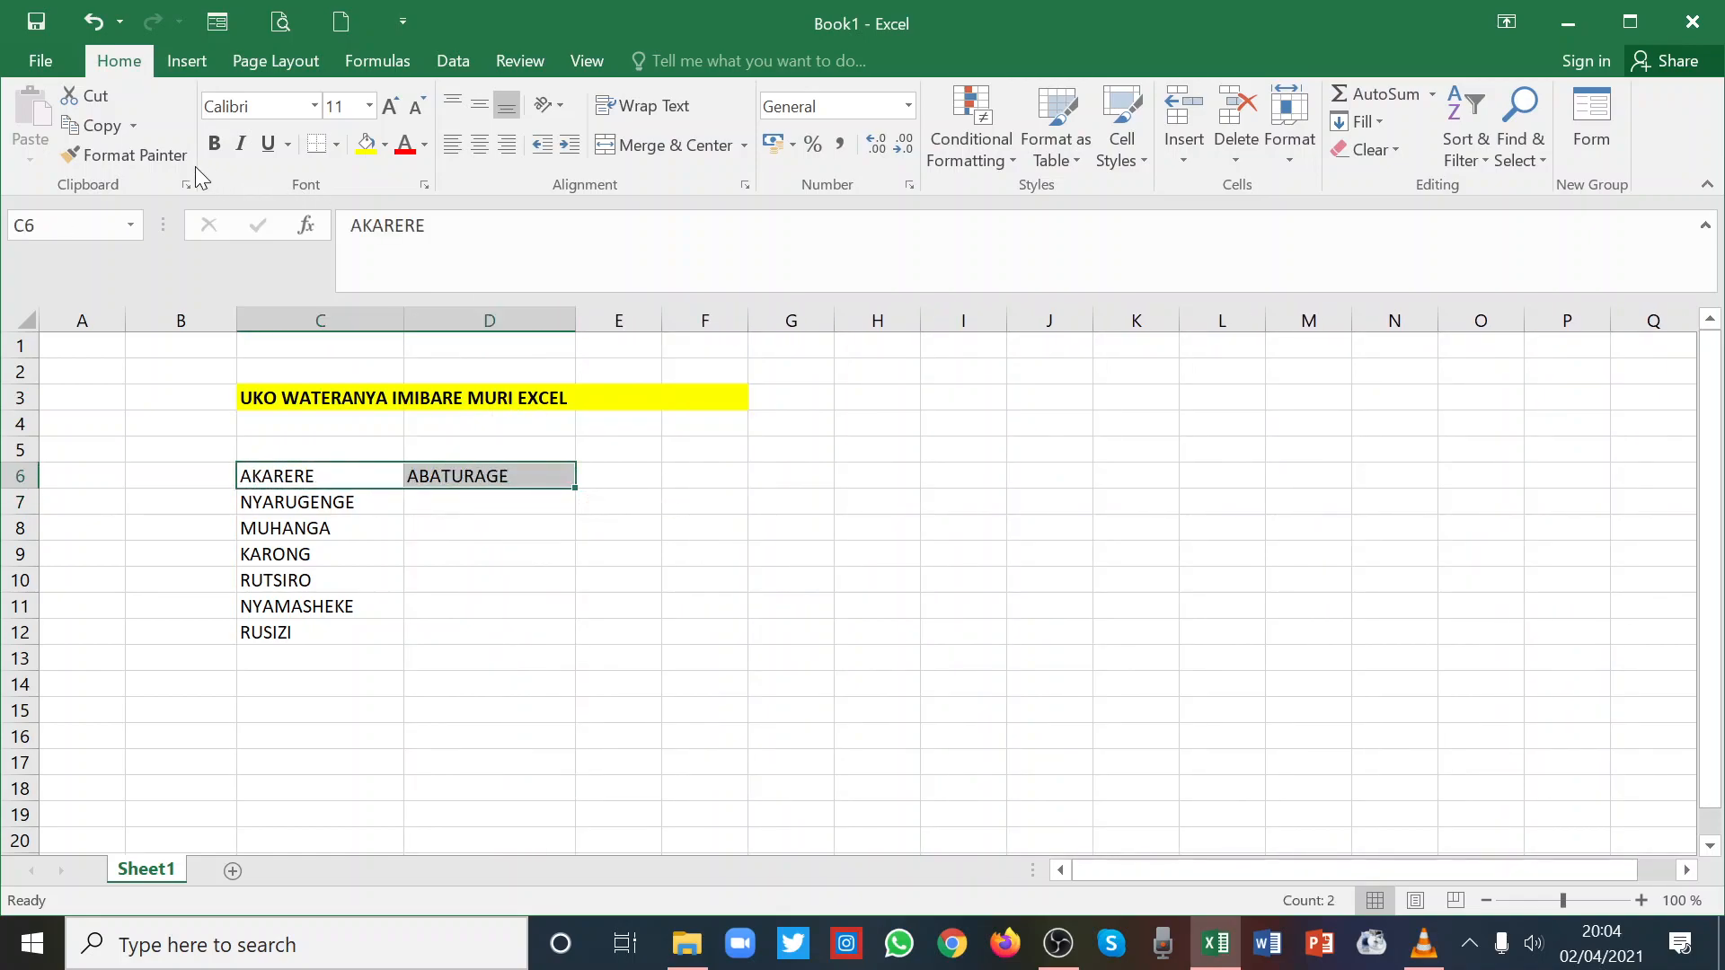
left_click(213, 144)
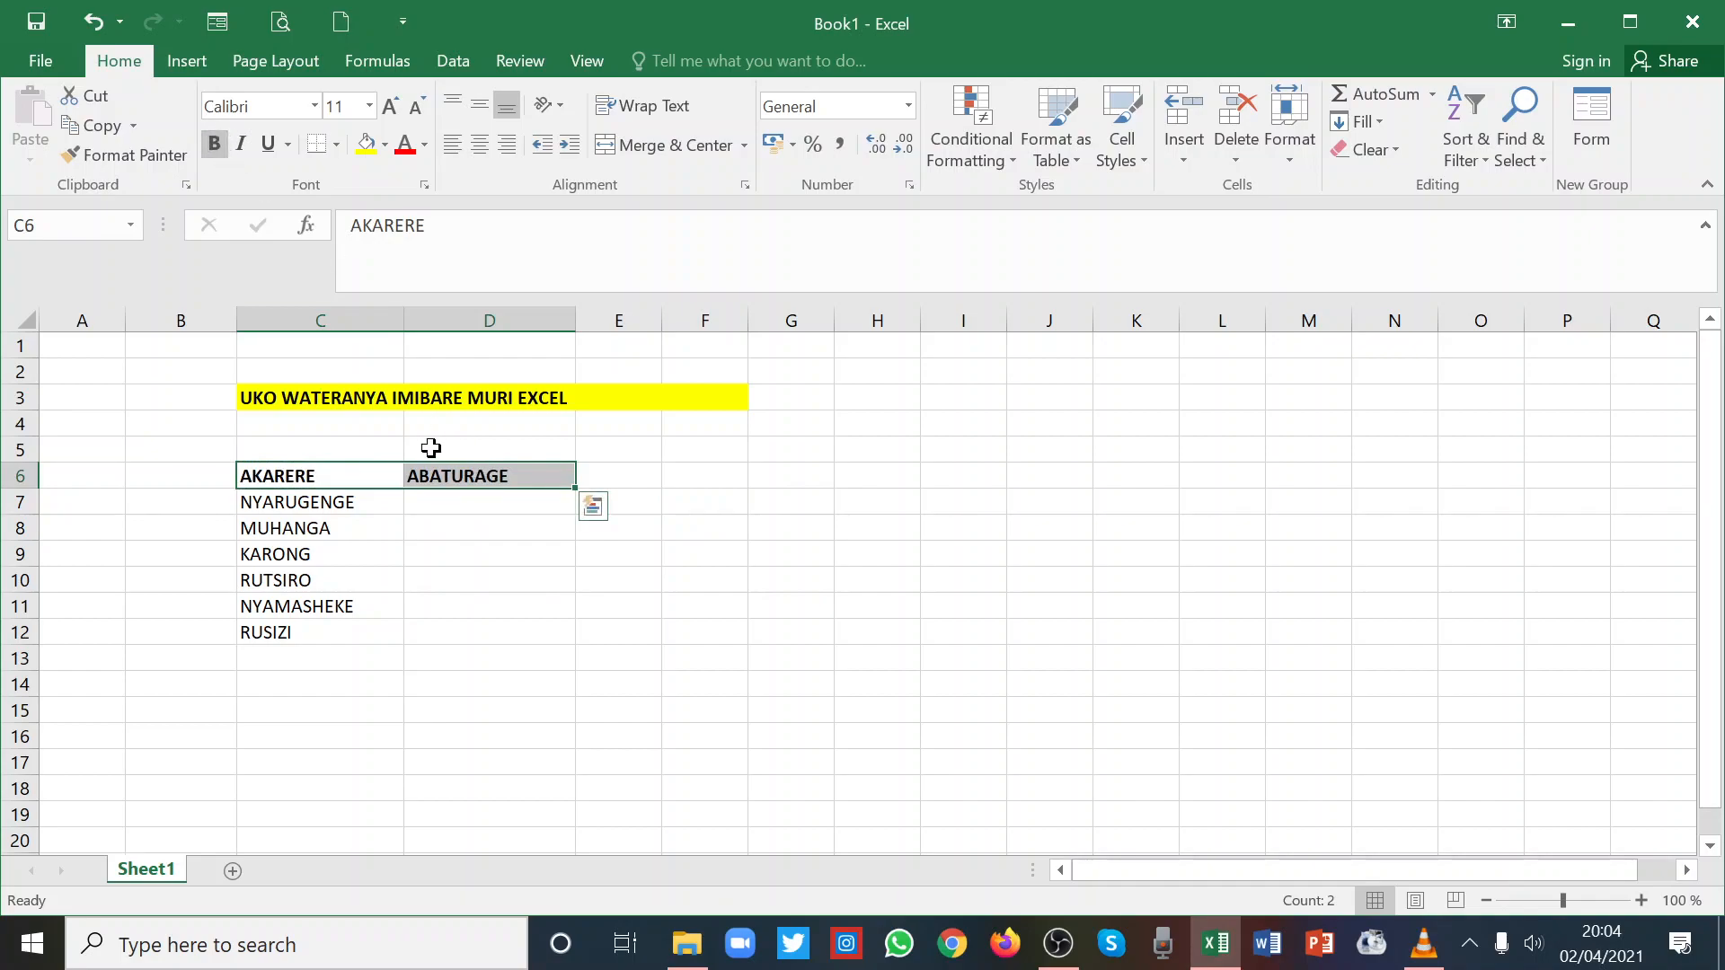
Enter the ABATURAGE figures 632000 for NYARUGENGE in D7 and 512000 for MUHANGA in D8.
left_click(438, 502)
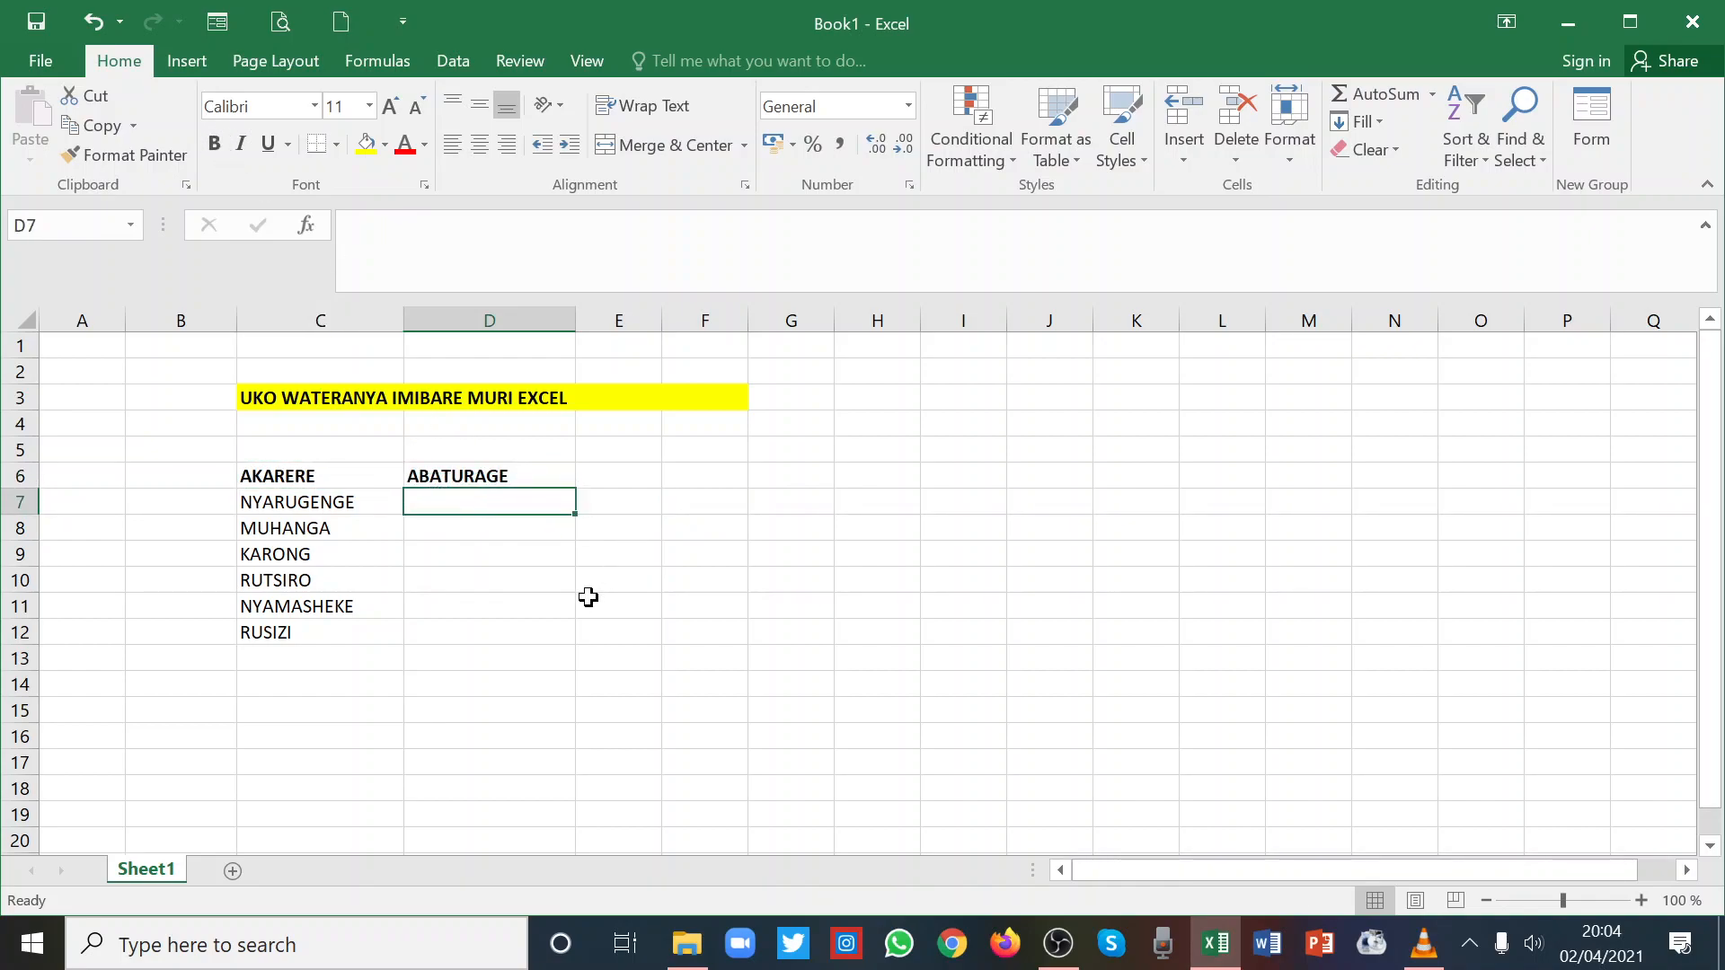
type("632000")
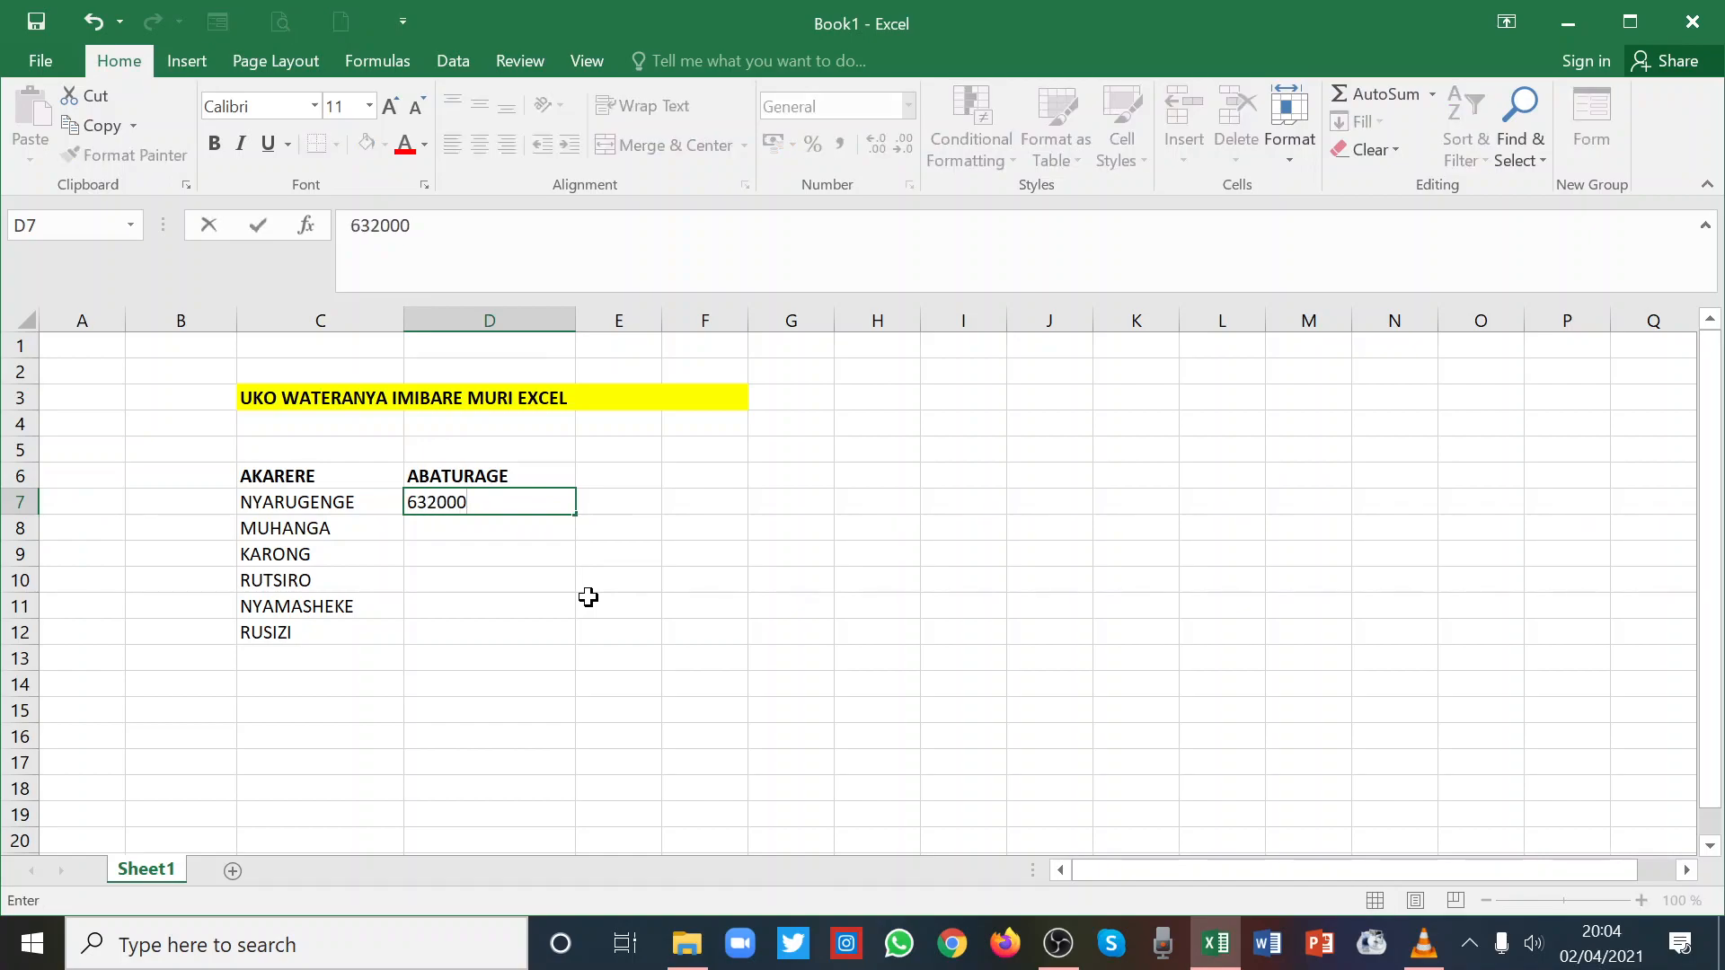
key("Return")
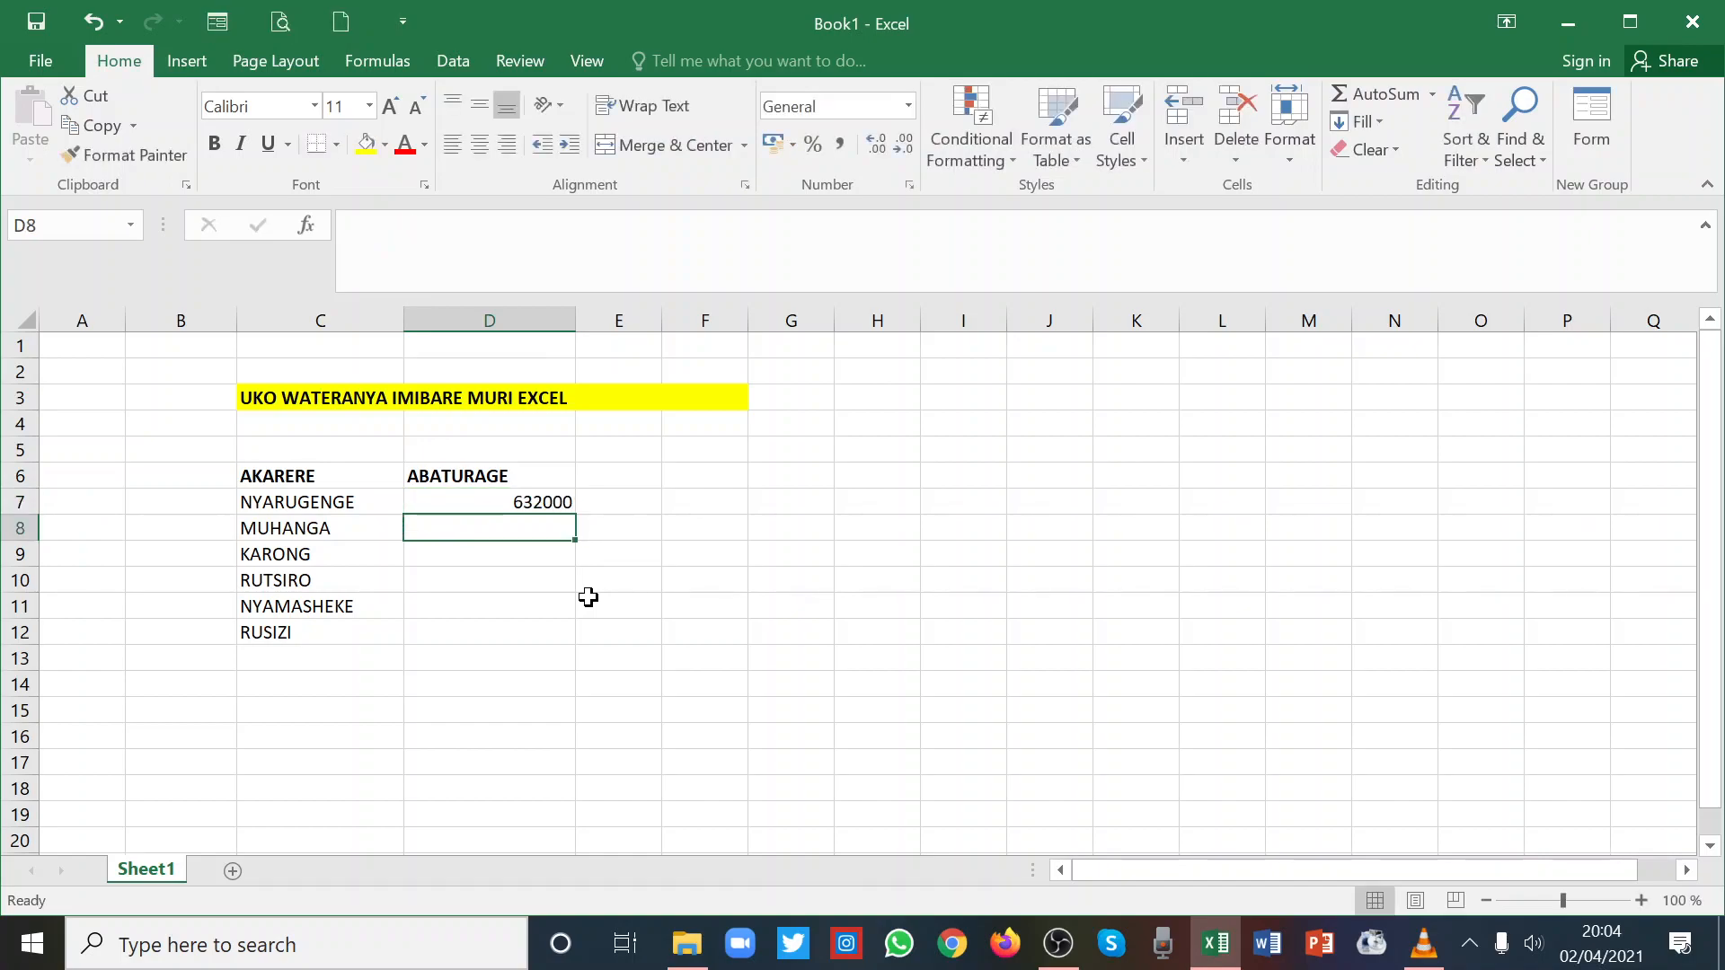
type("512000")
key("Return")
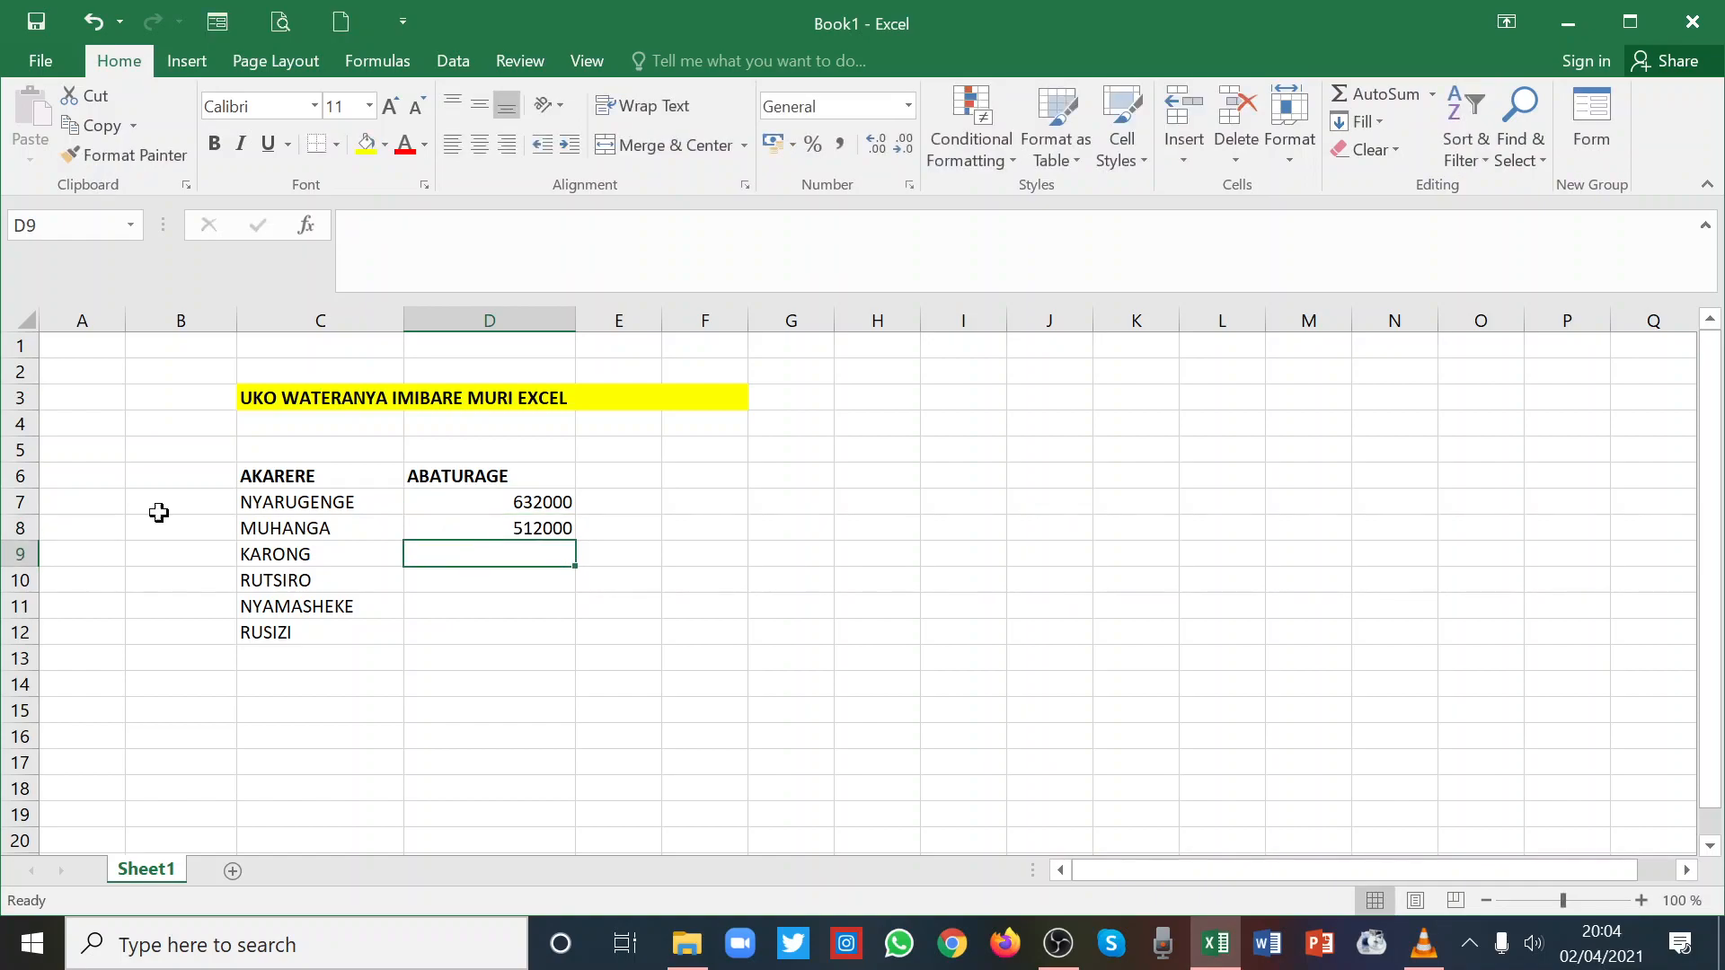
Correct the district name in C9 to KARONGI and enter 420000 as its ABATURAGE figure in D9.
double_click(310, 554)
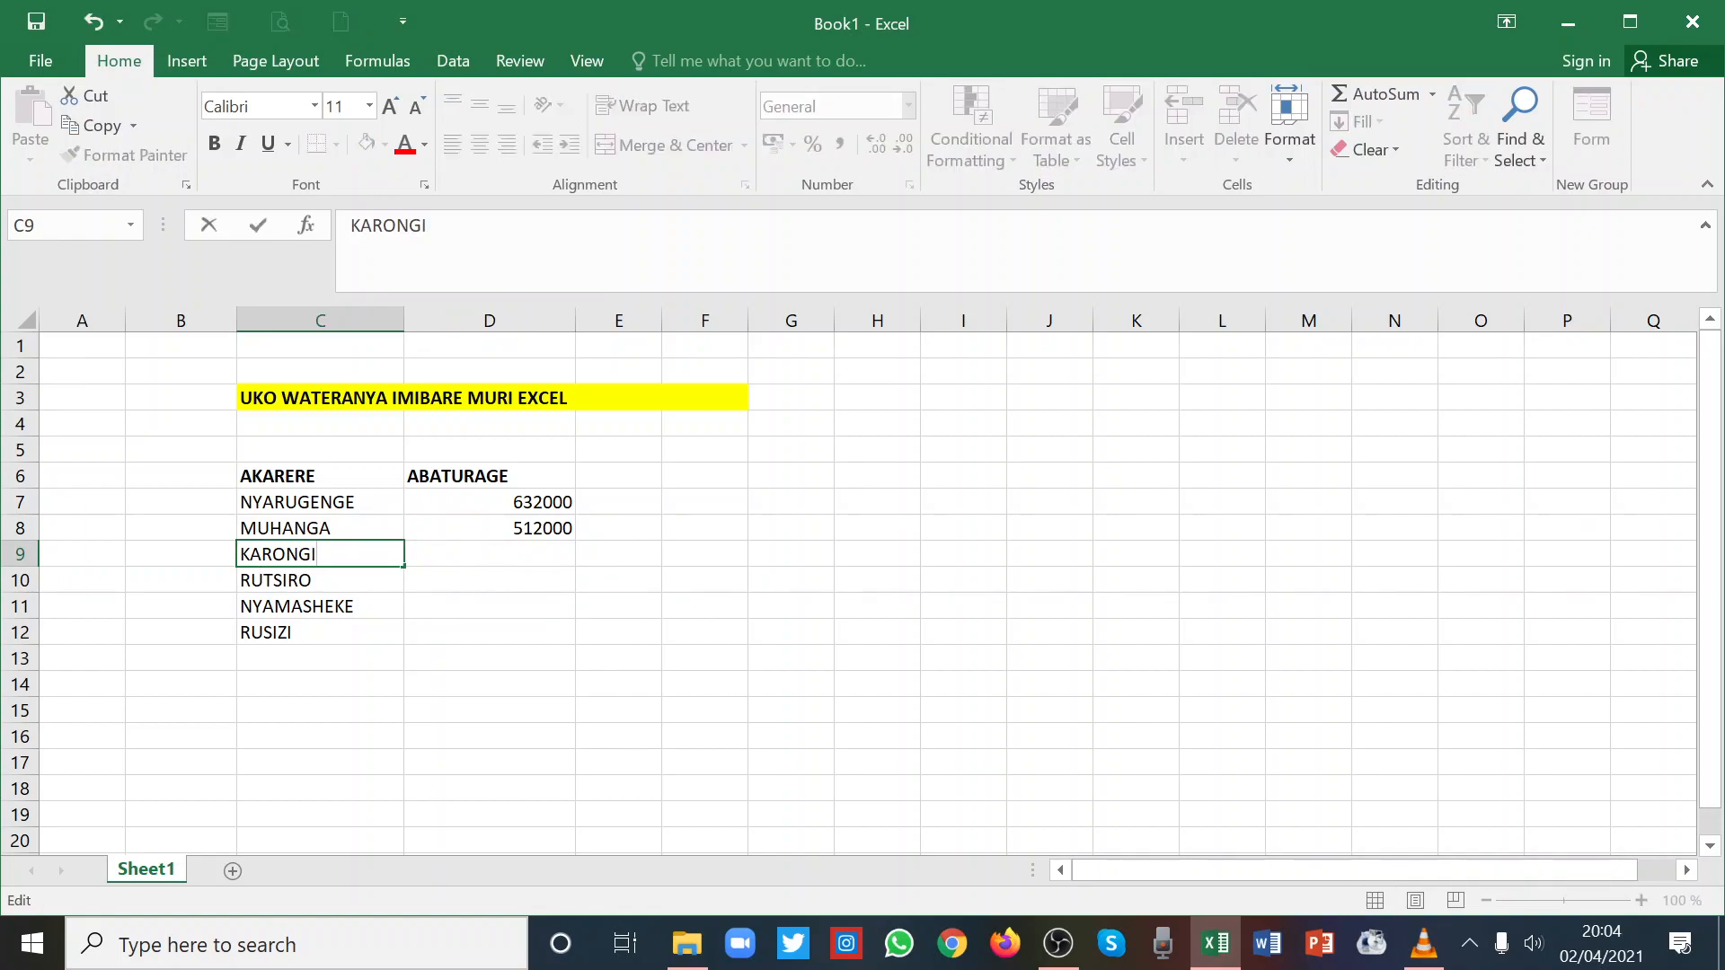
left_click(423, 553)
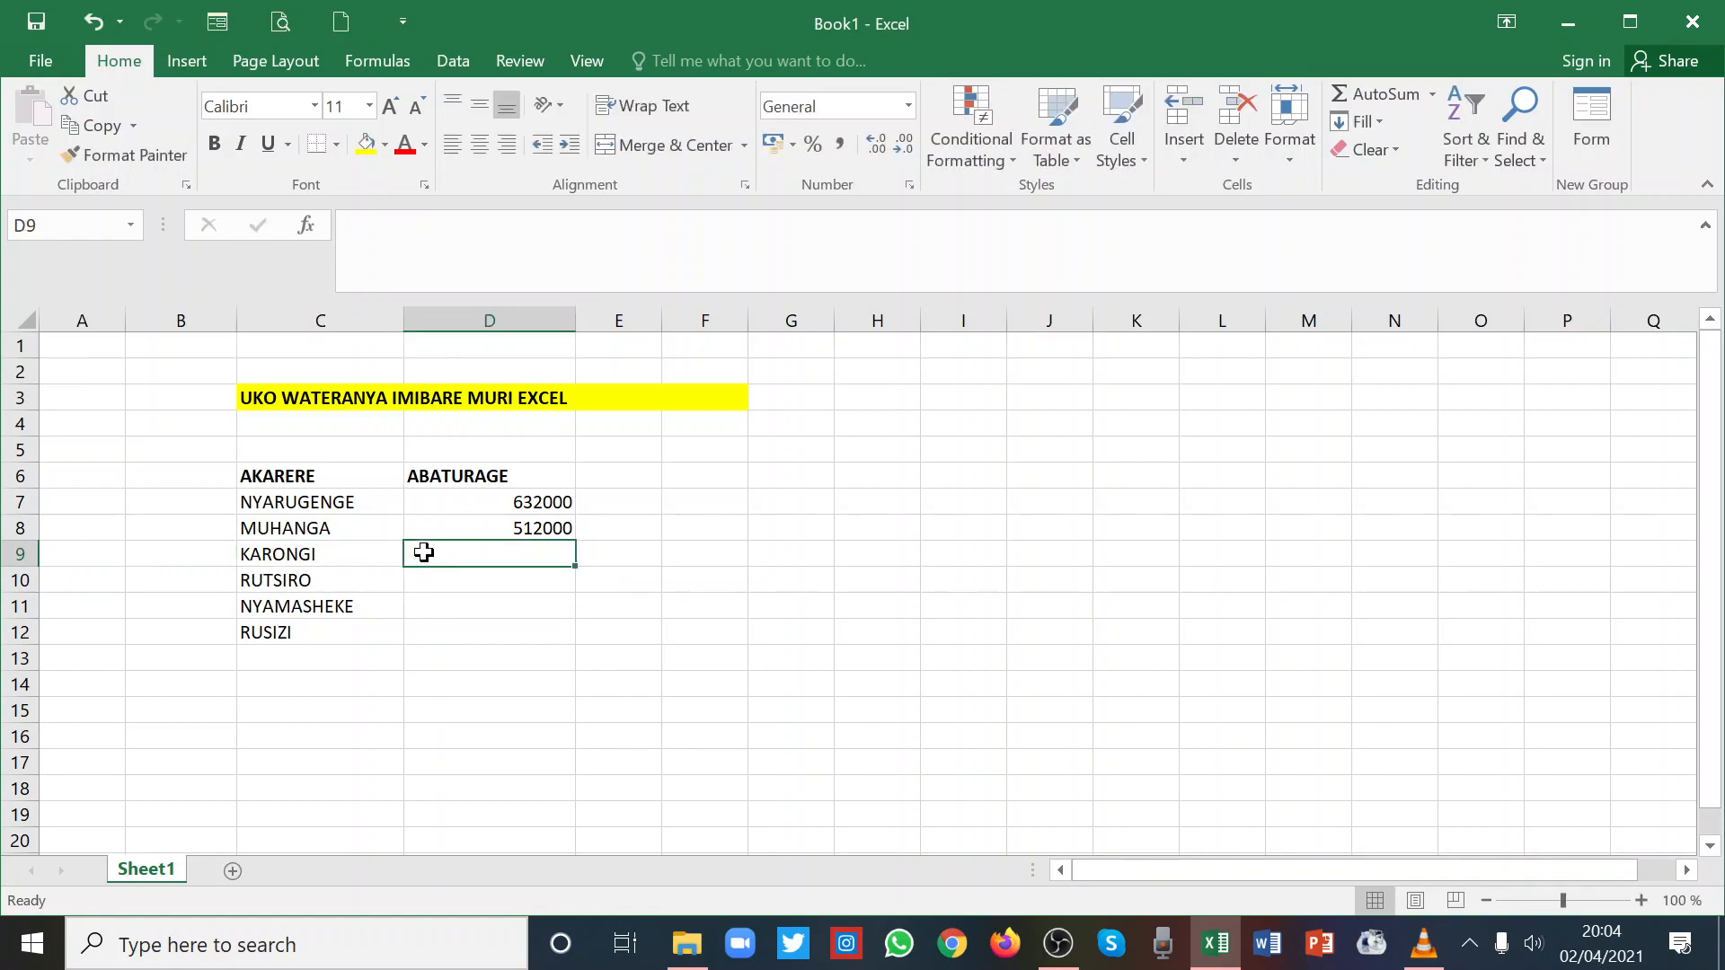
type("420000")
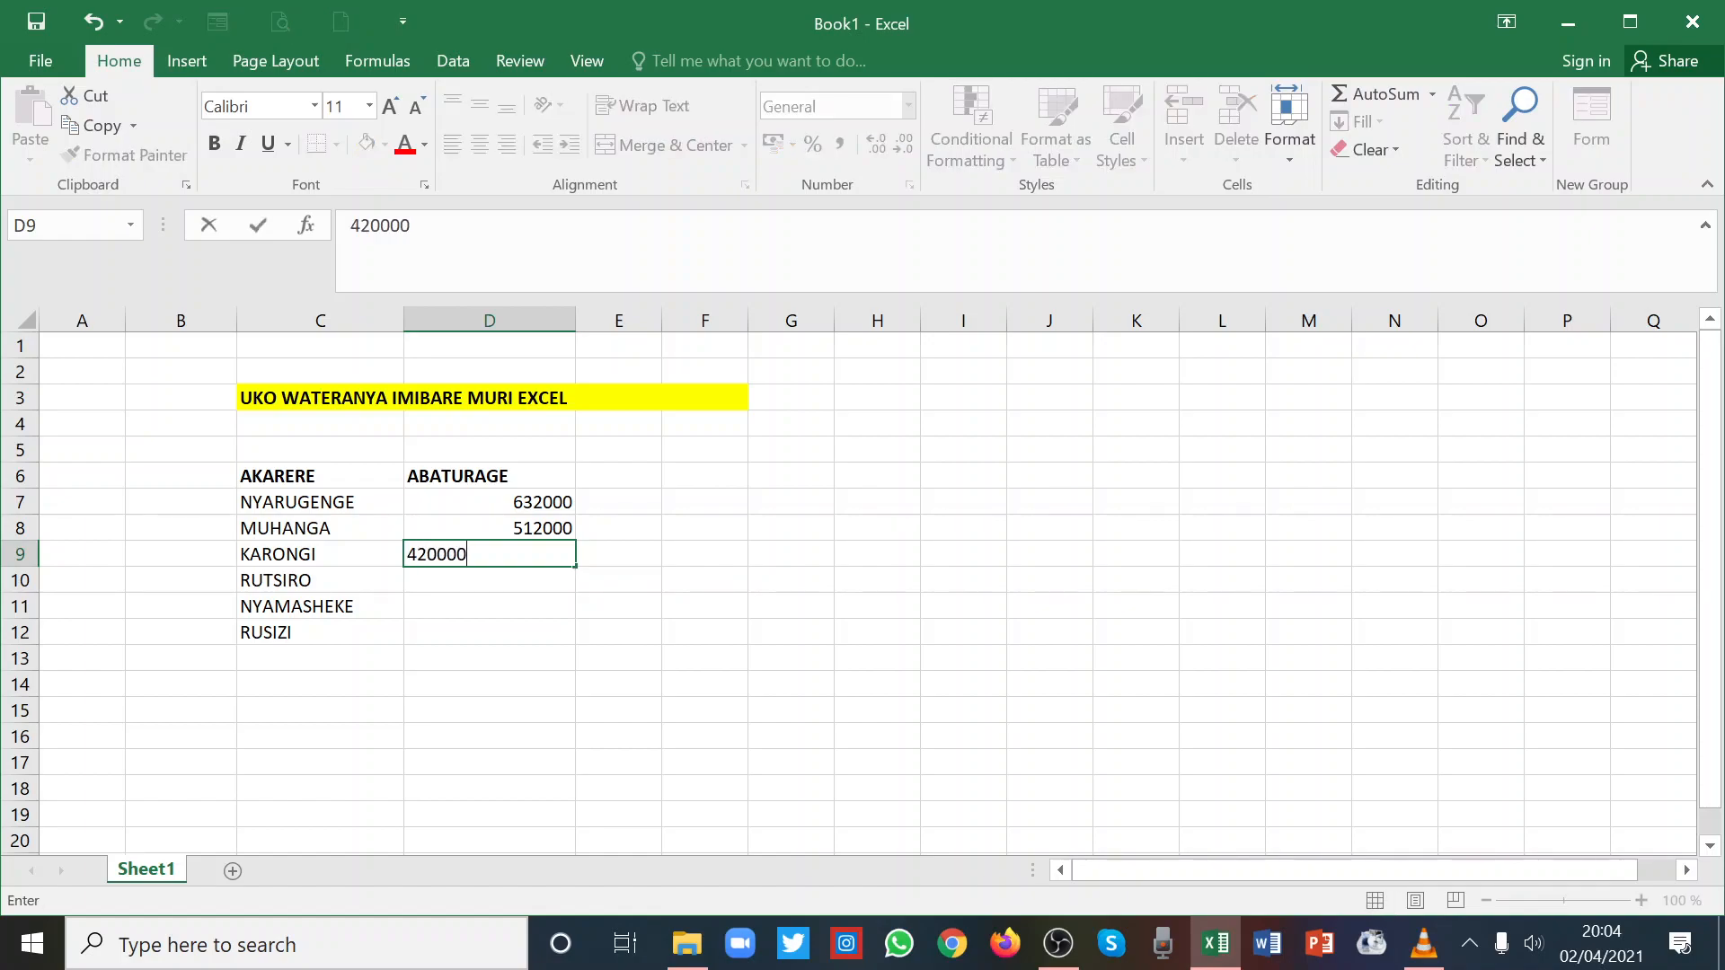
key("Return")
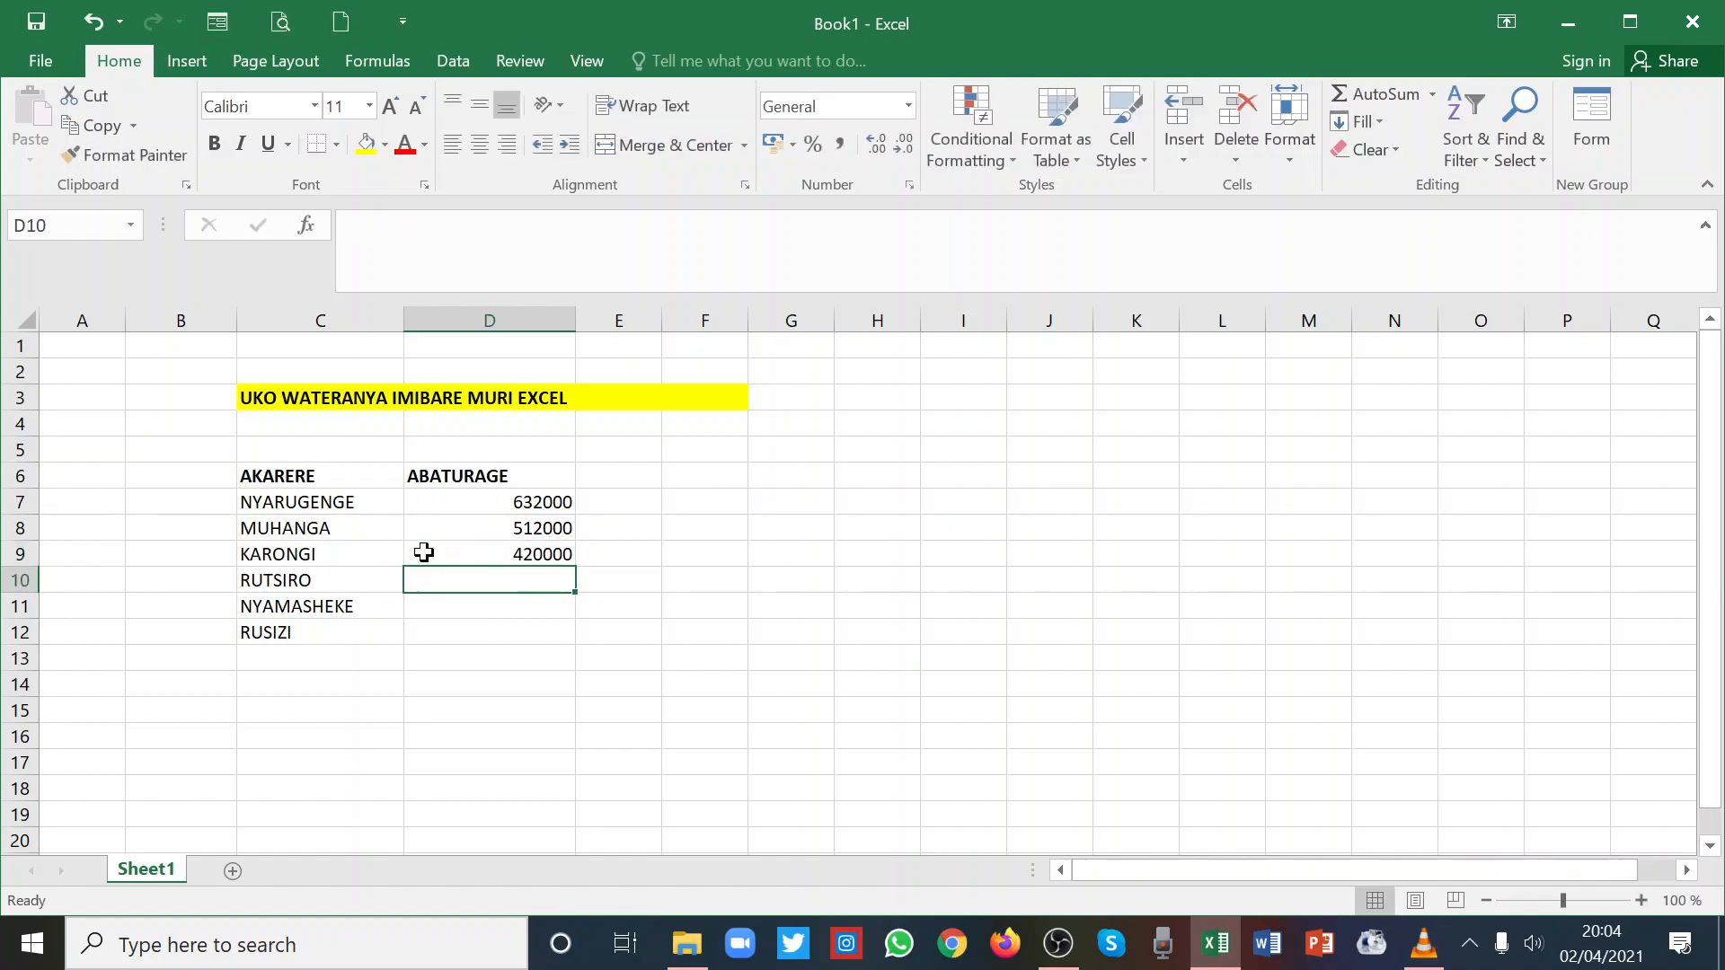
Enter the ABATURAGE figures 310000, 398000 and 4590000 for RUTSIRO, NYAMASHEKE and RUSIZI in D10:D12.
type("310000")
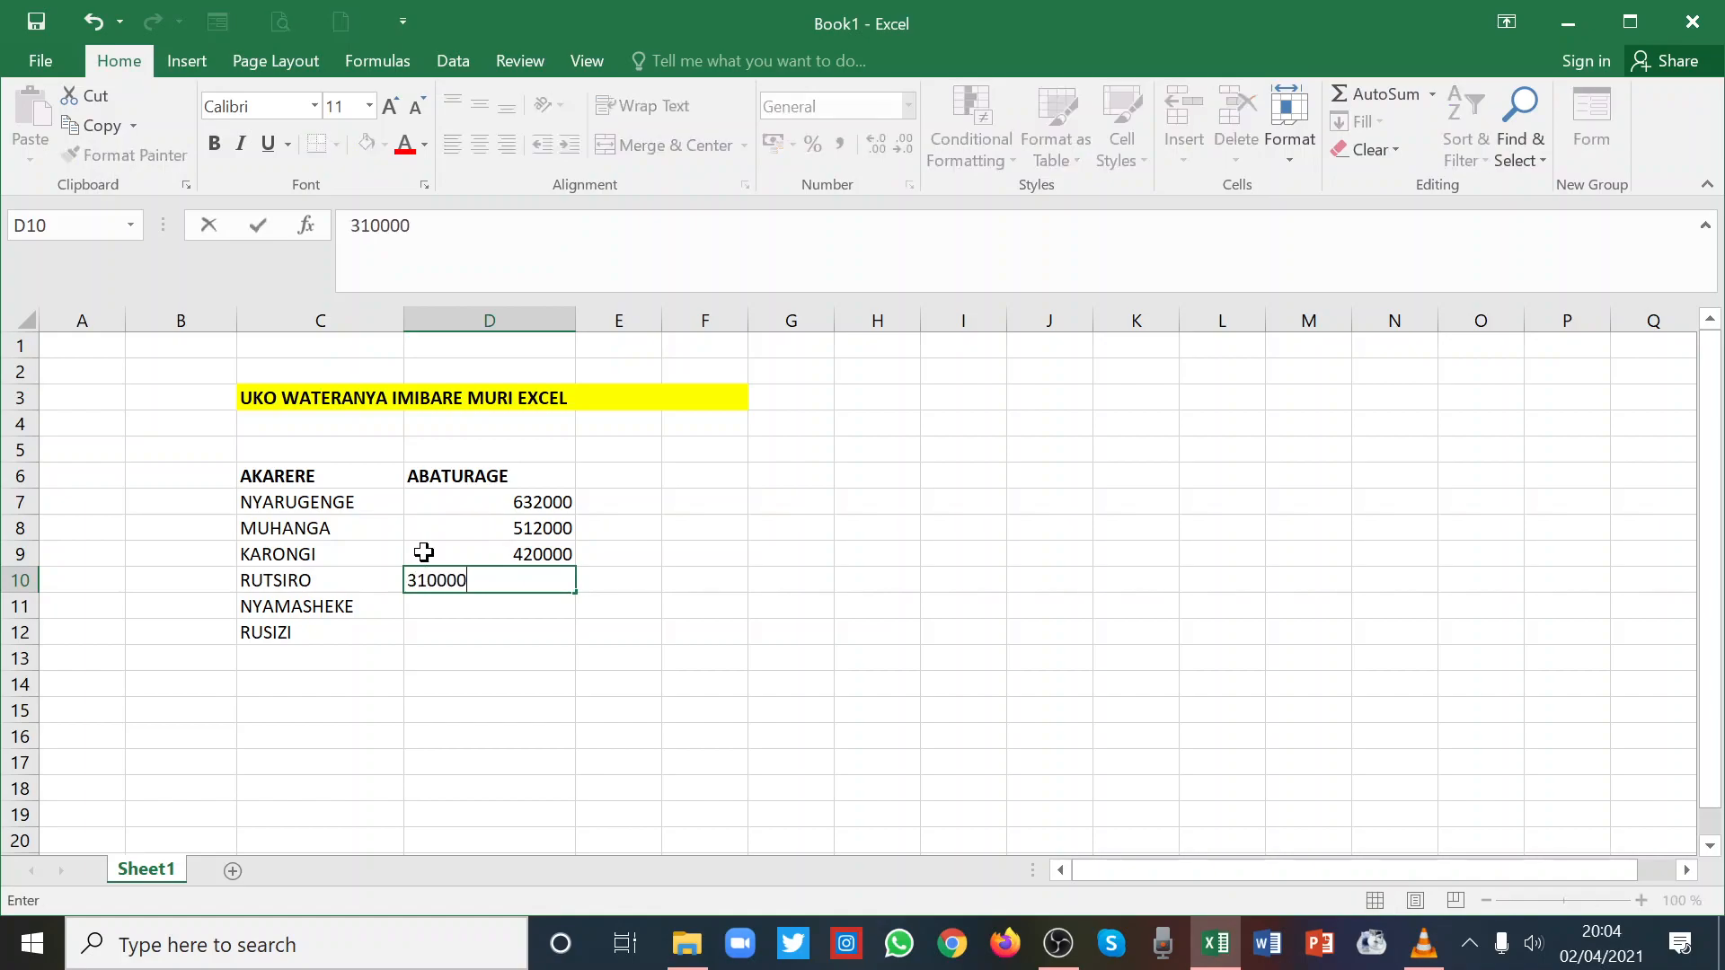
key("Return")
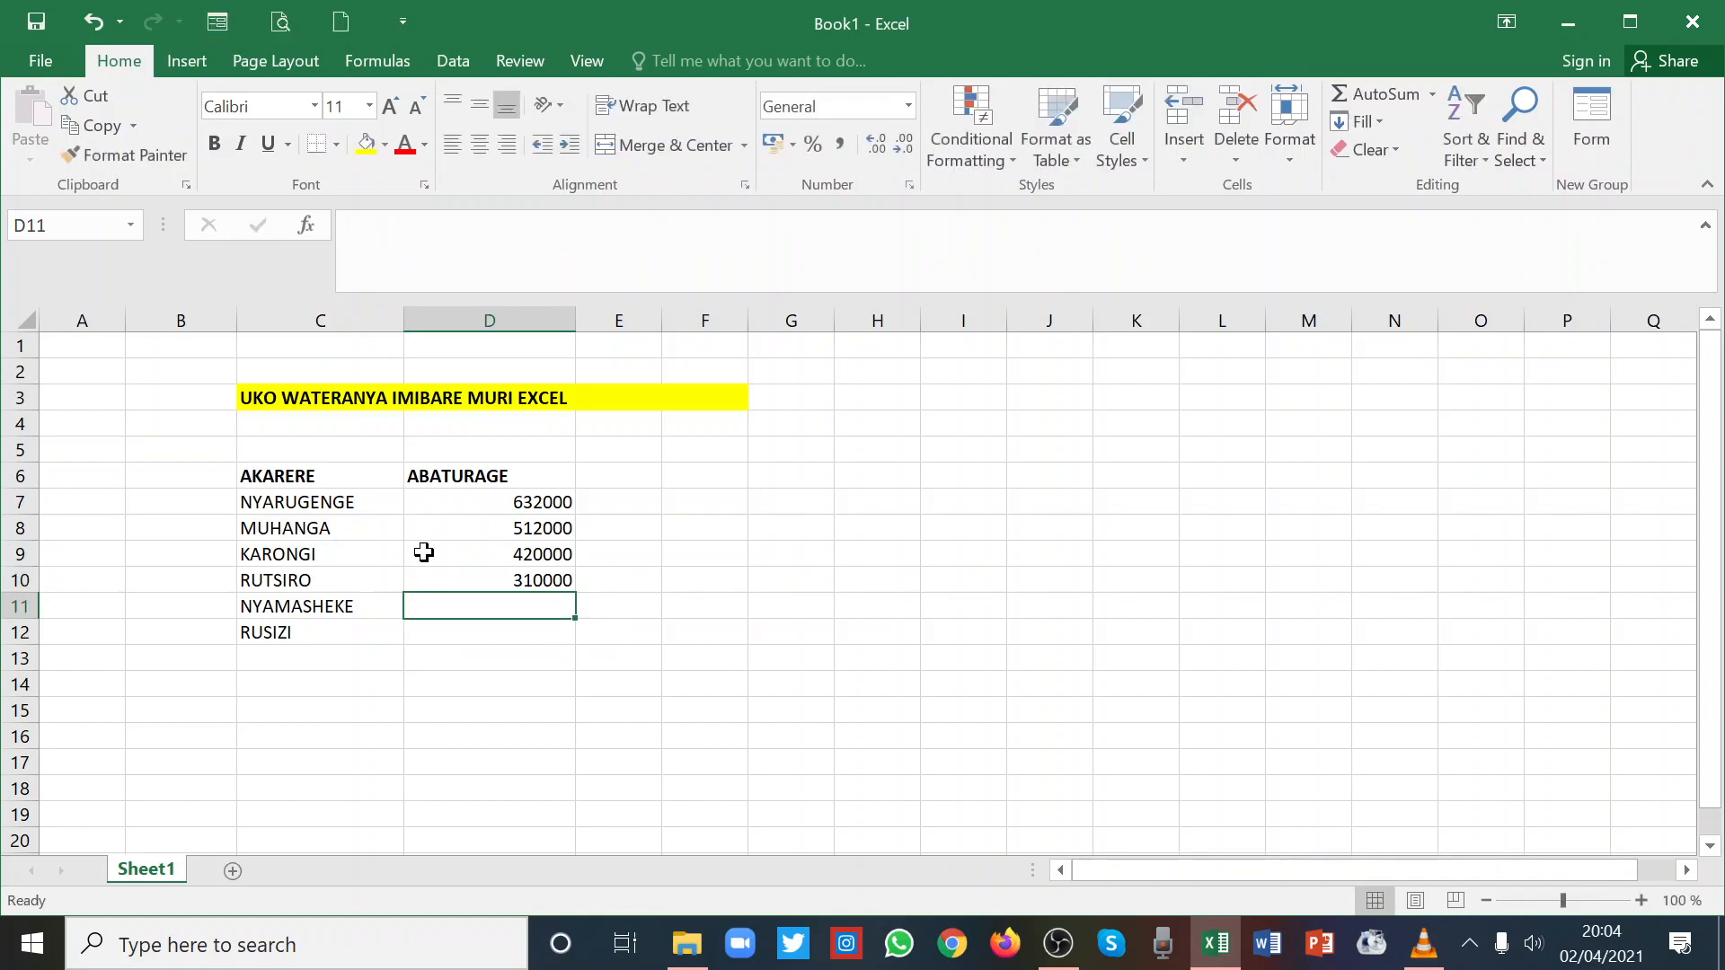
type("398000")
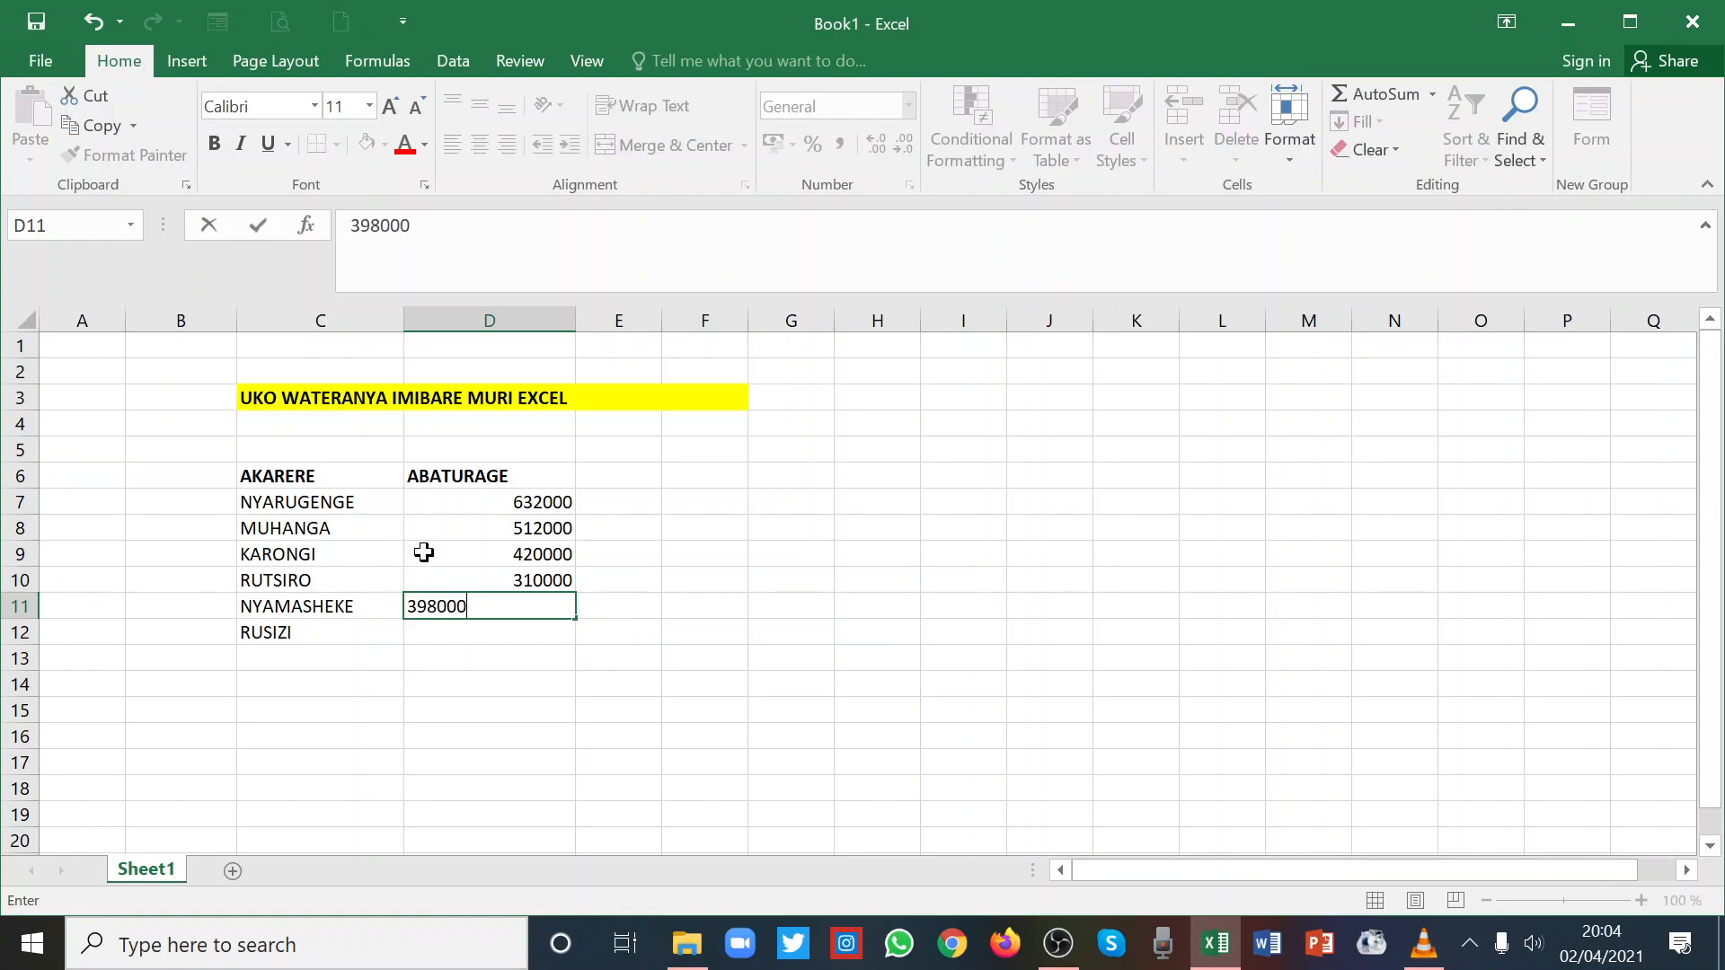
key("Return")
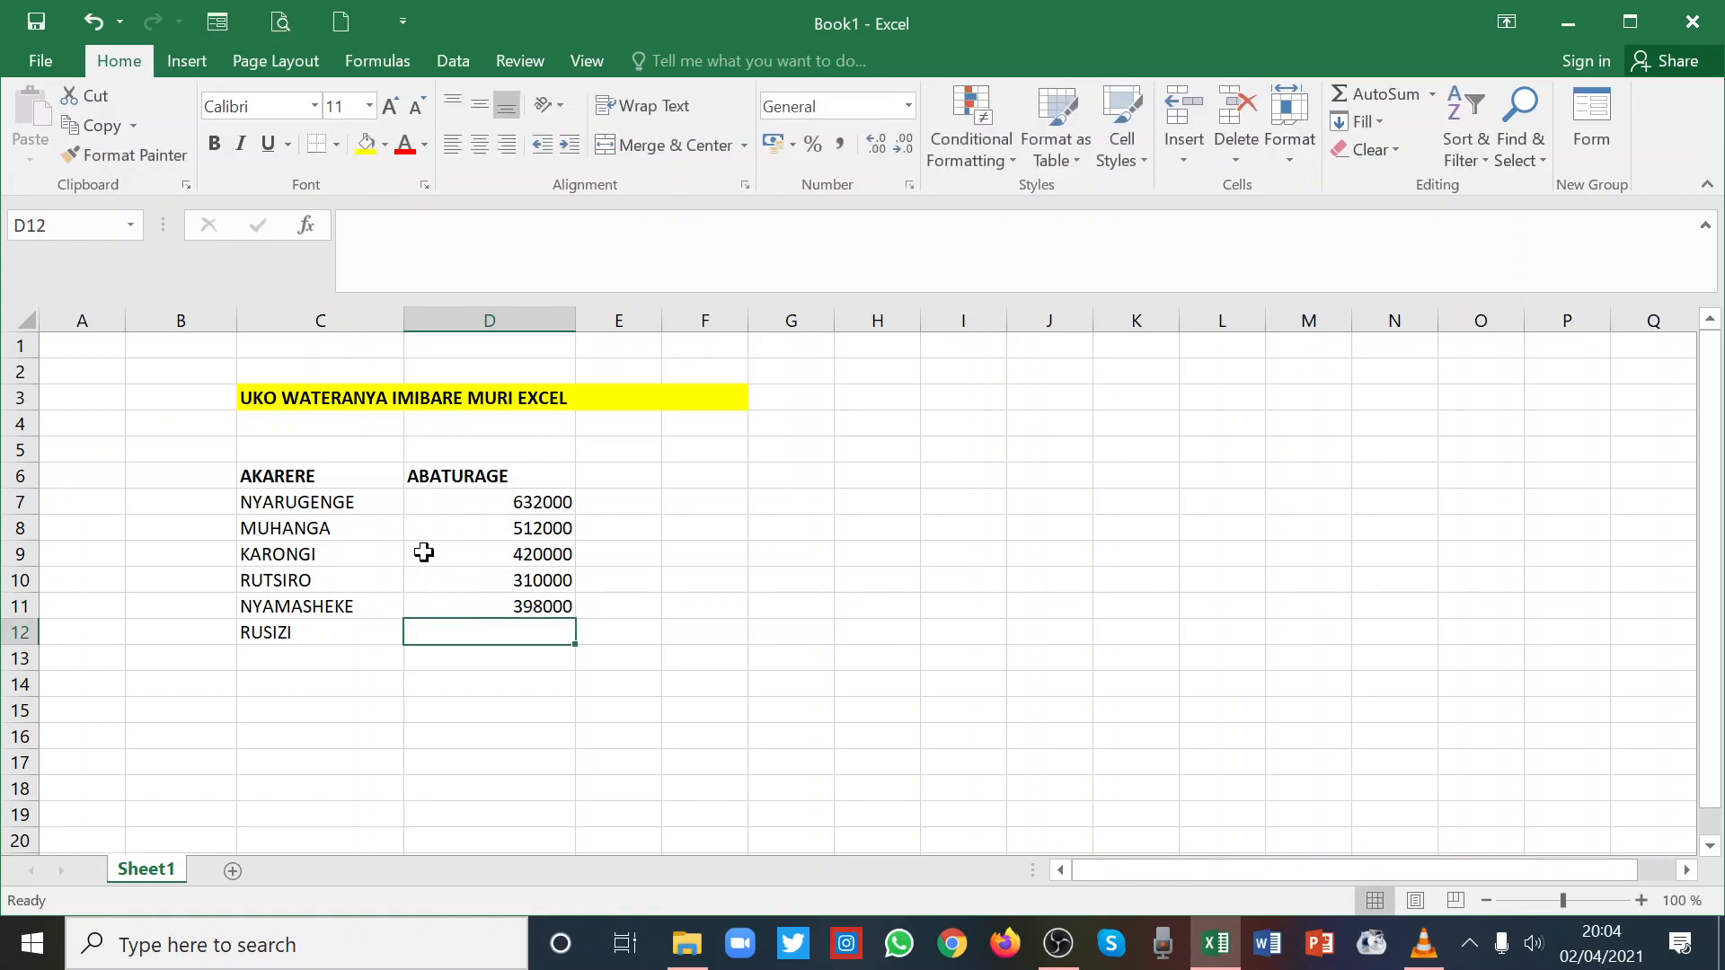
type("45")
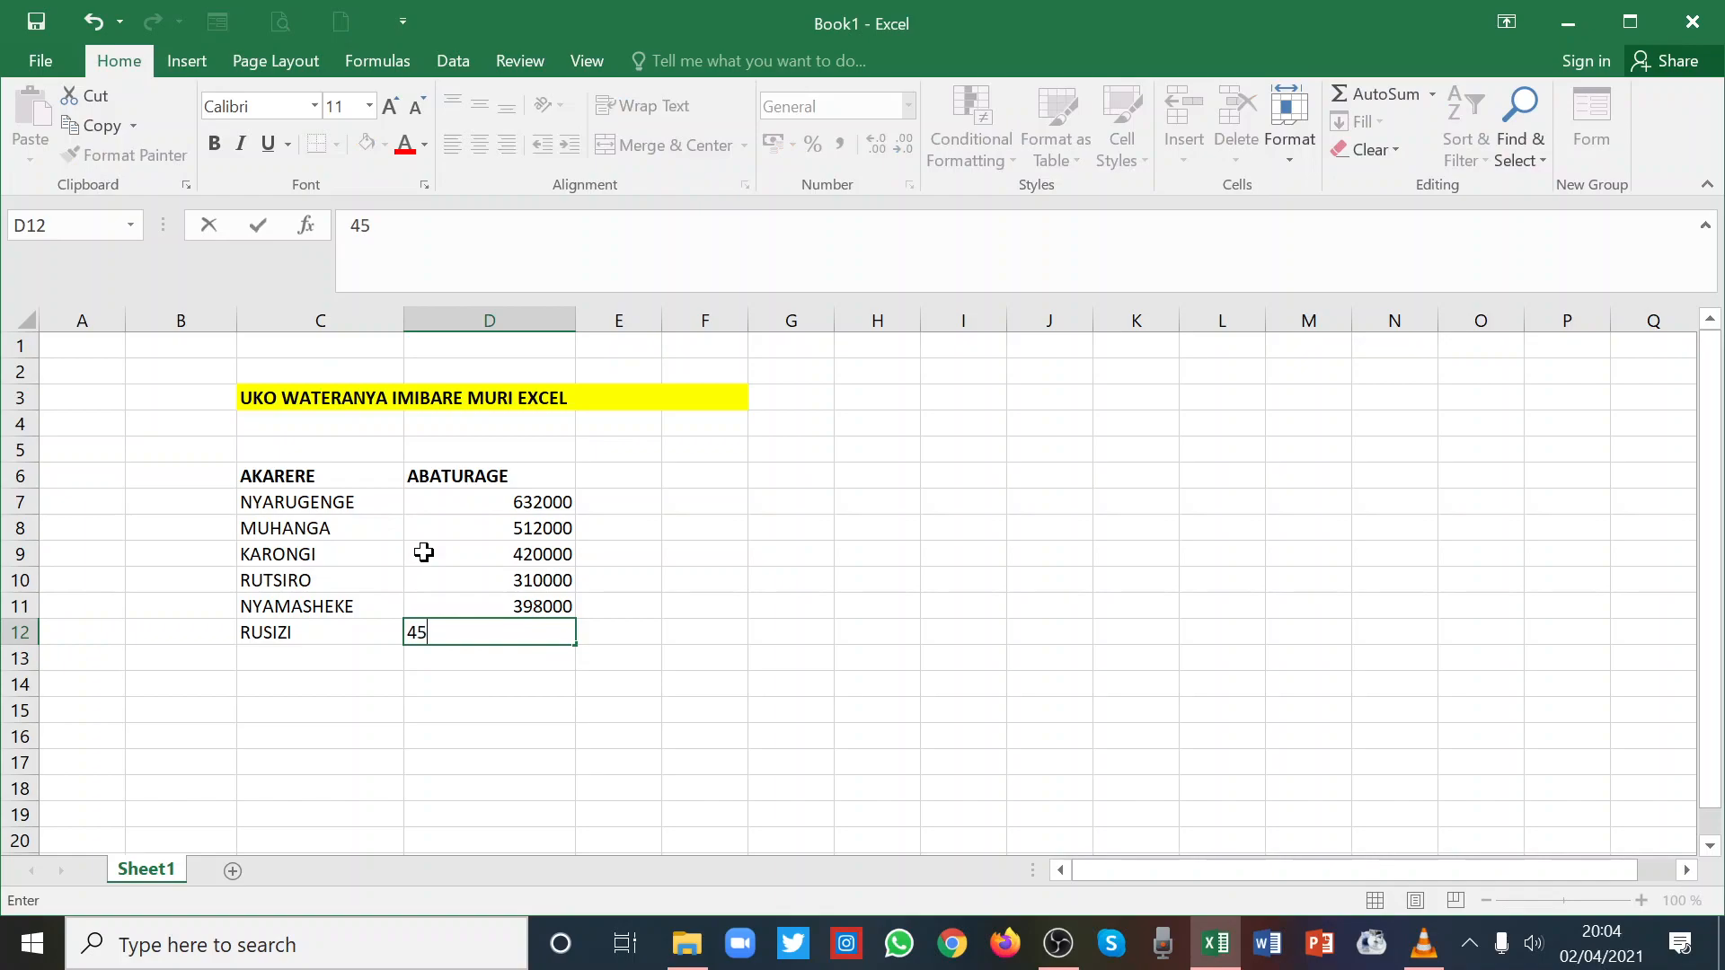
type("90000")
left_click(701, 733)
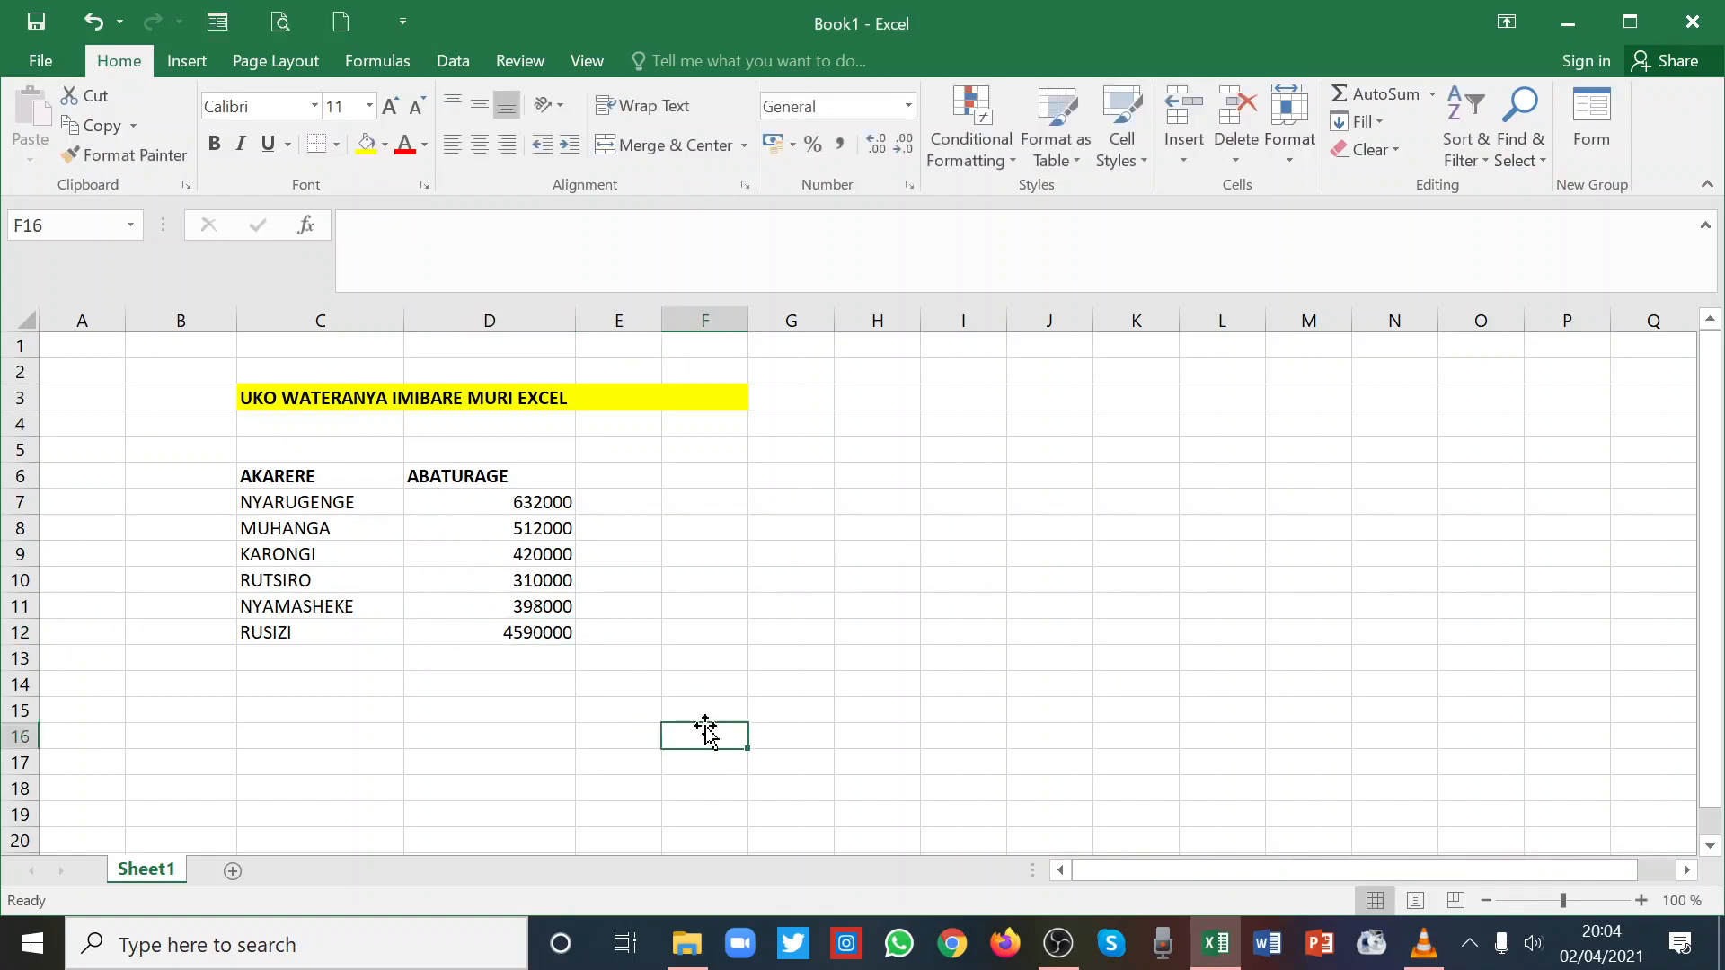
Format the figures in D7:D12 with thousands separators and no decimals.
left_click_drag(492, 503, 500, 621)
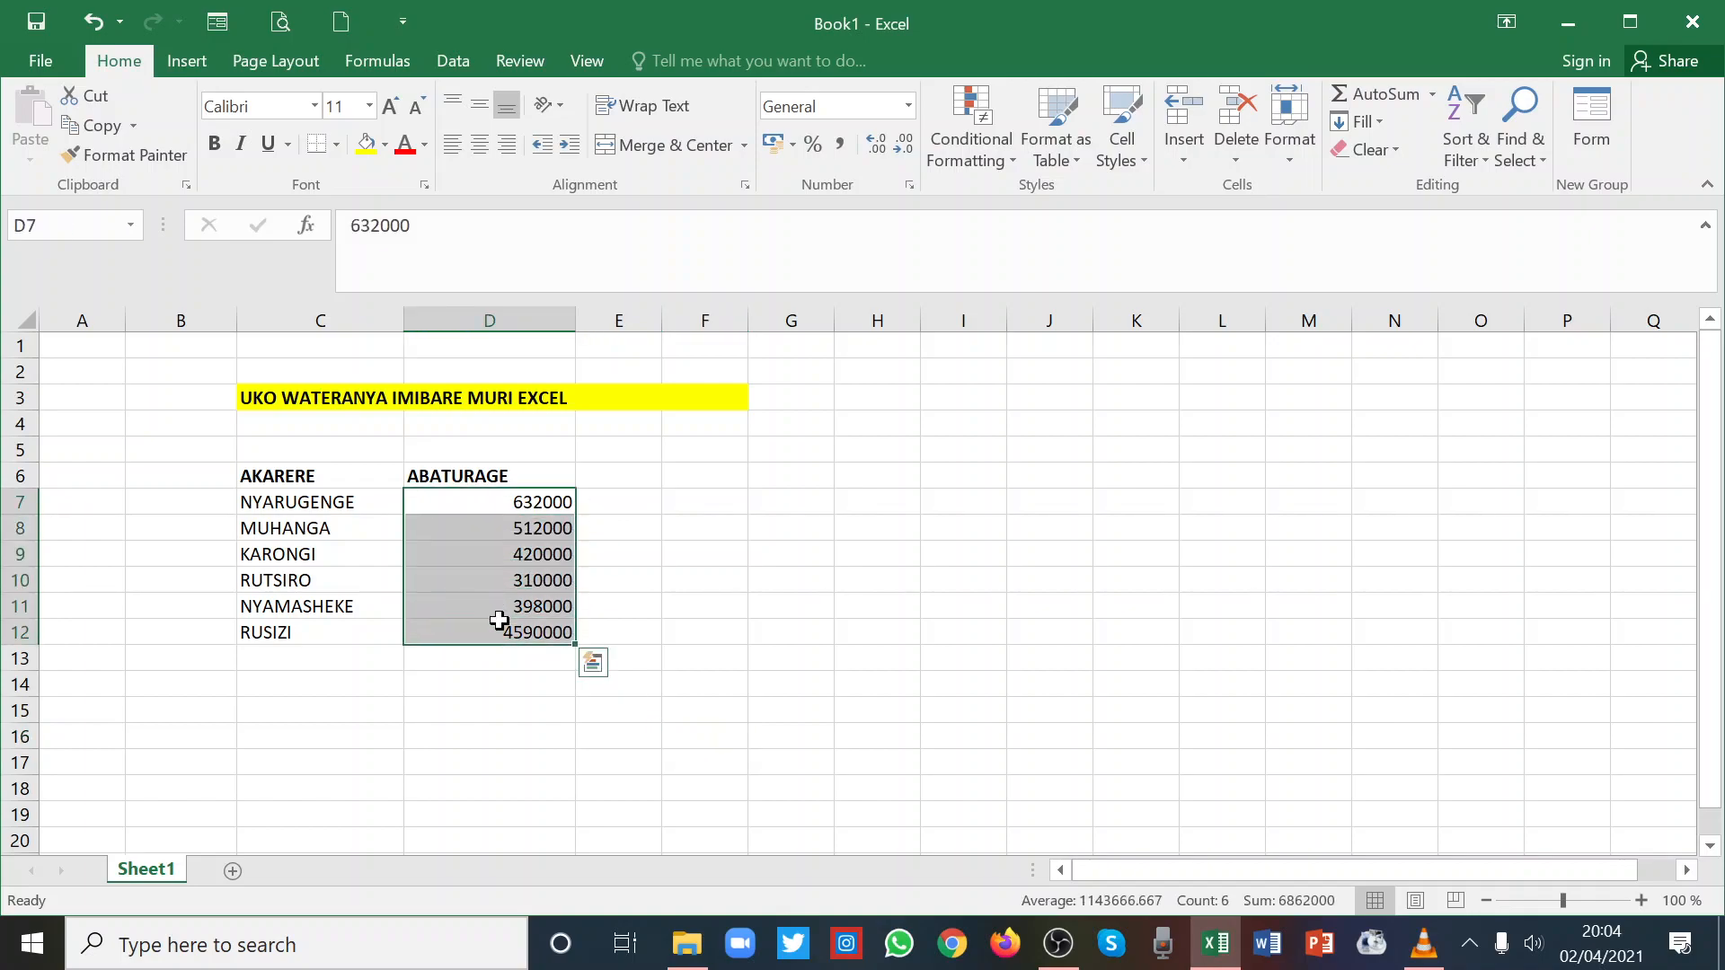
left_click(842, 148)
left_click(710, 633)
Correct the RUSIZI figure in D12 to 459000.
left_click(563, 629)
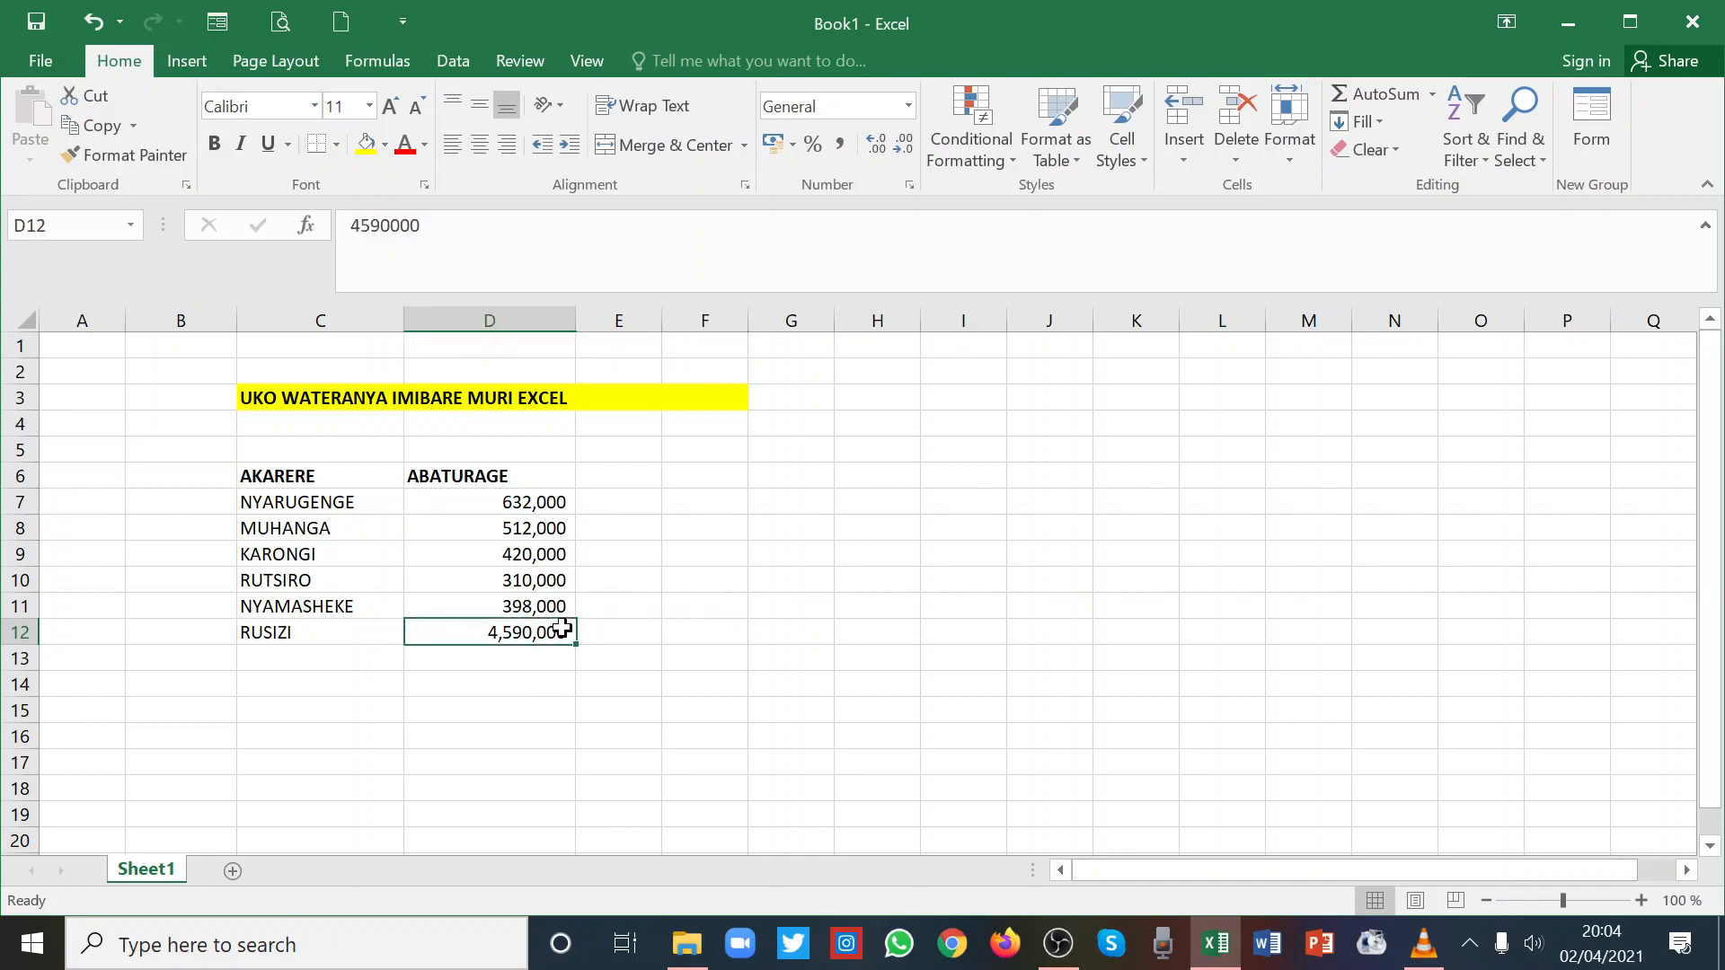
double_click(563, 629)
key("BackSpace")
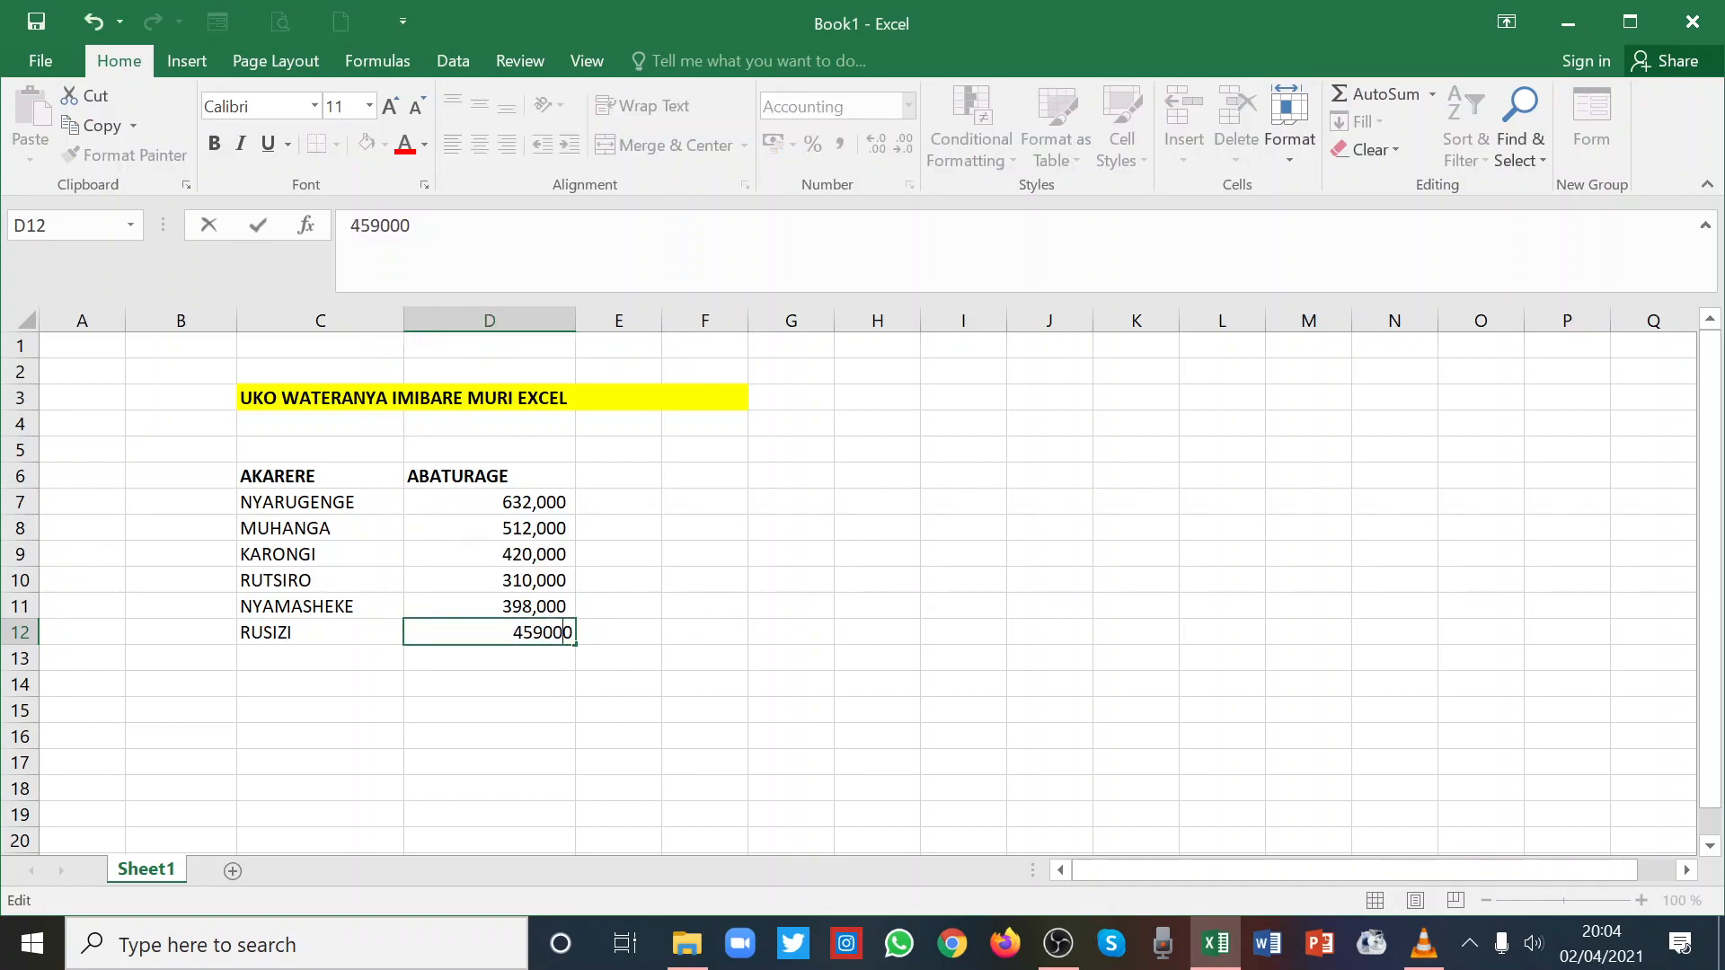
left_click(730, 599)
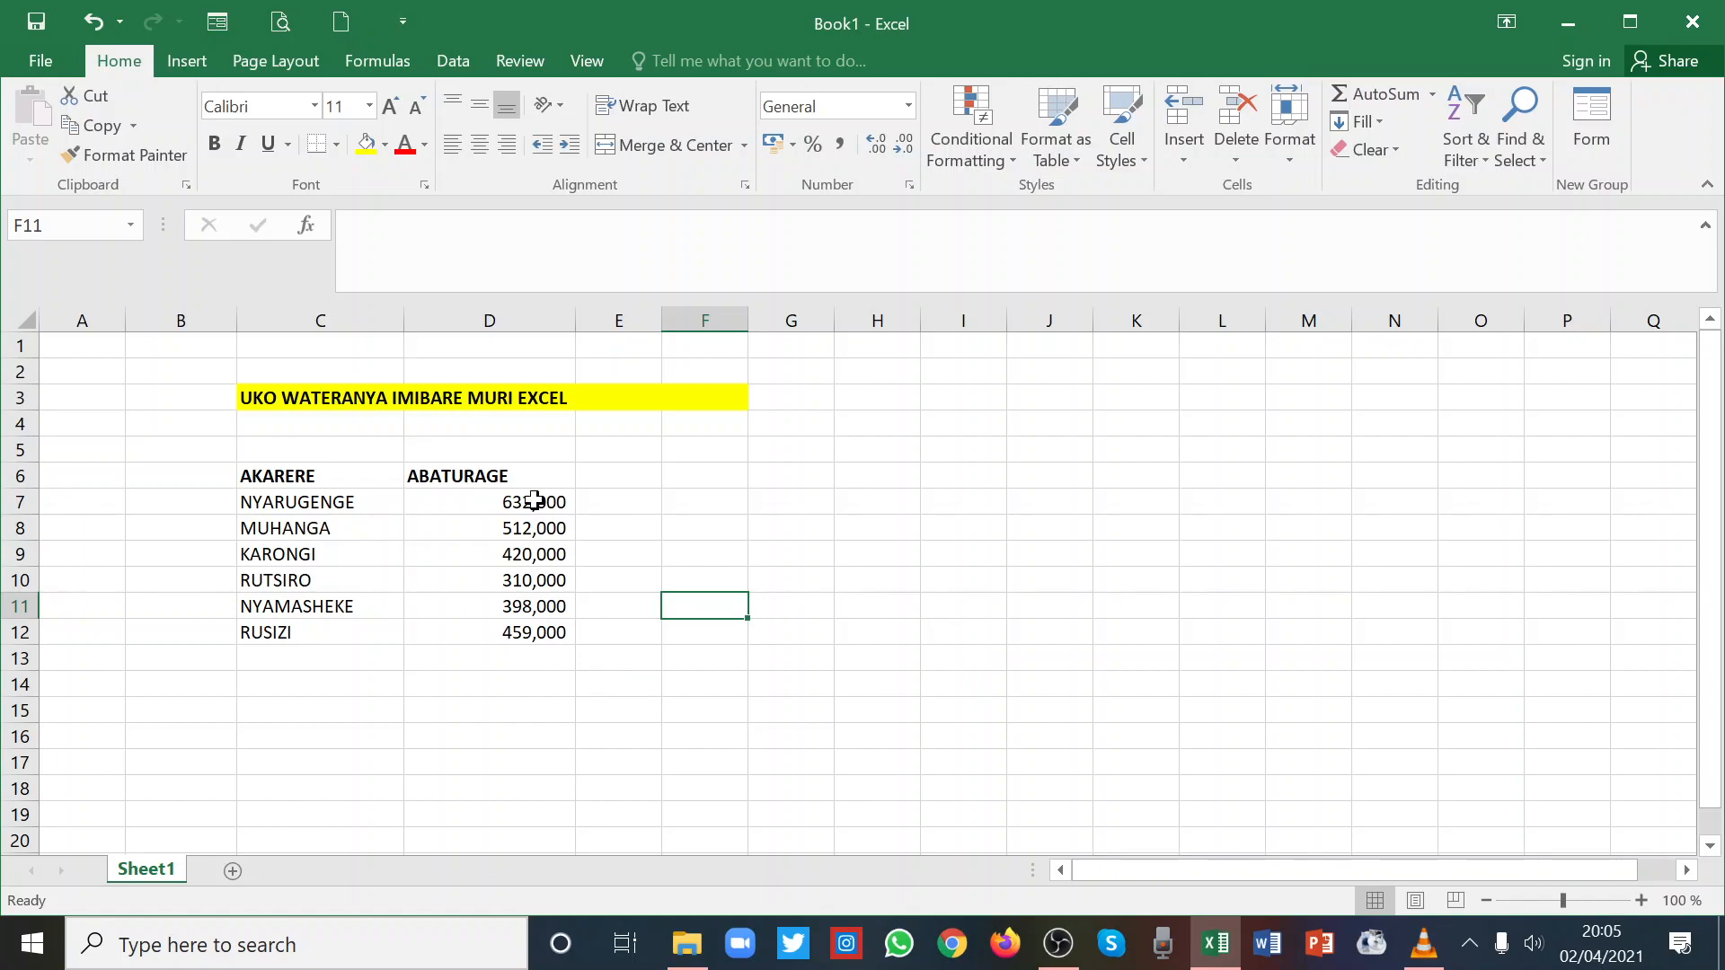
Total the ABATURAGE figures in D7:D12 with AutoSum, placing the sum in D13.
left_click_drag(532, 501, 536, 628)
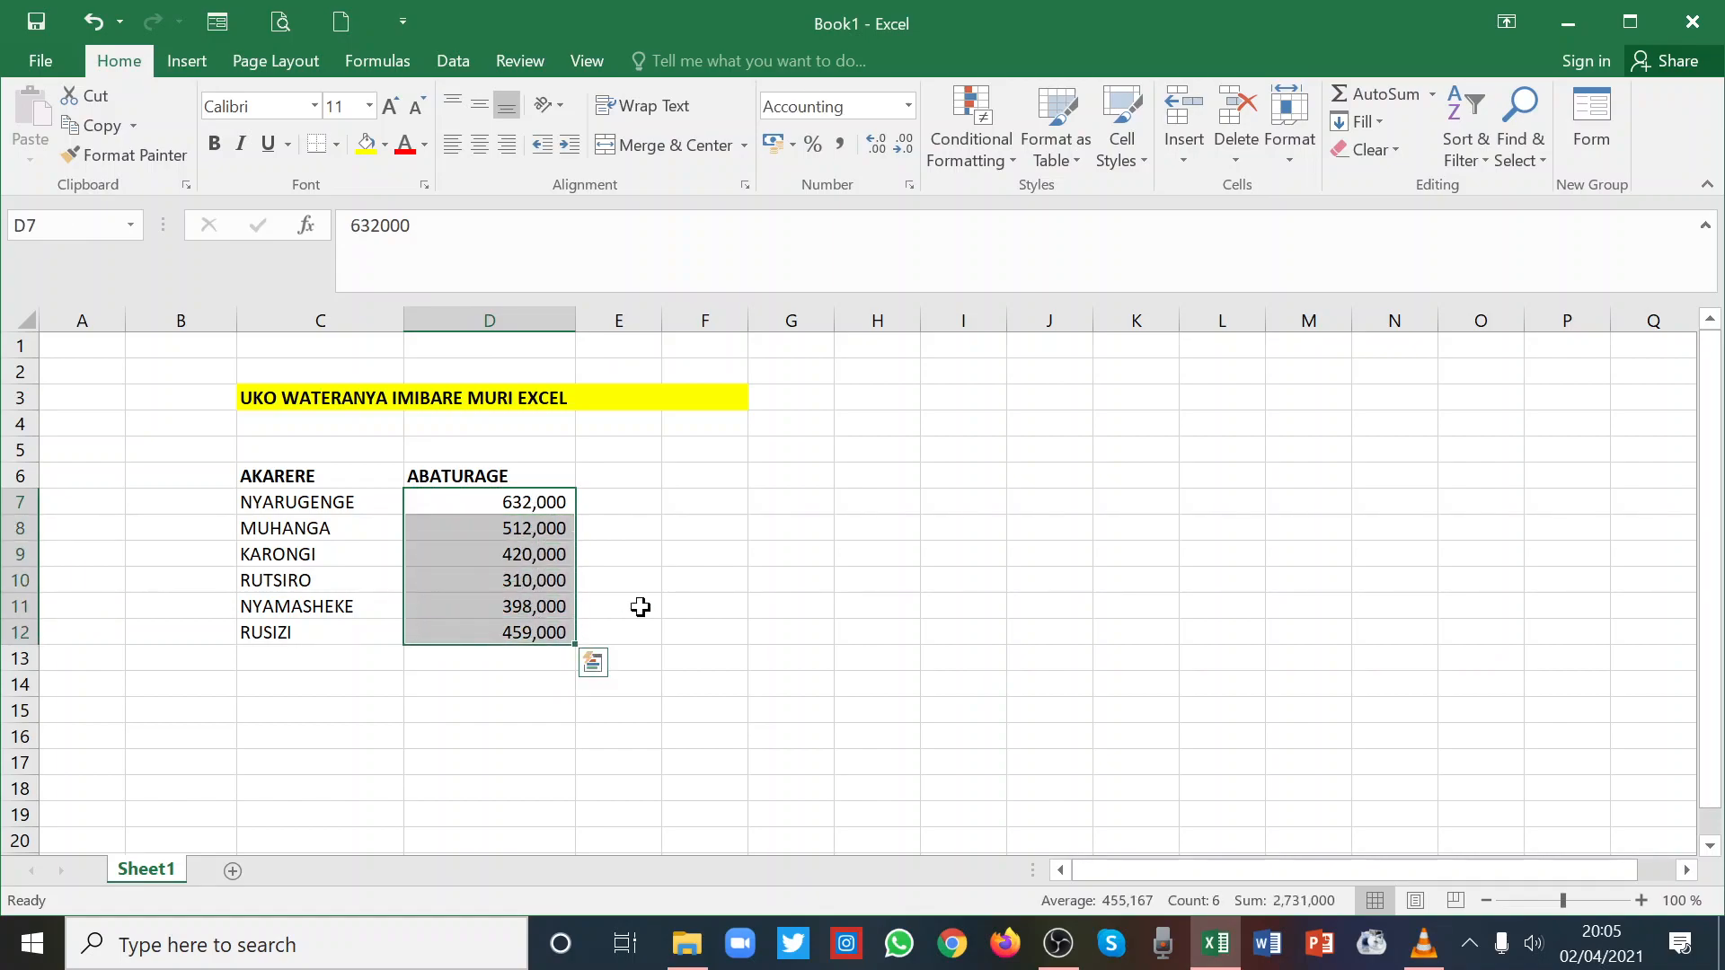
left_click(1341, 98)
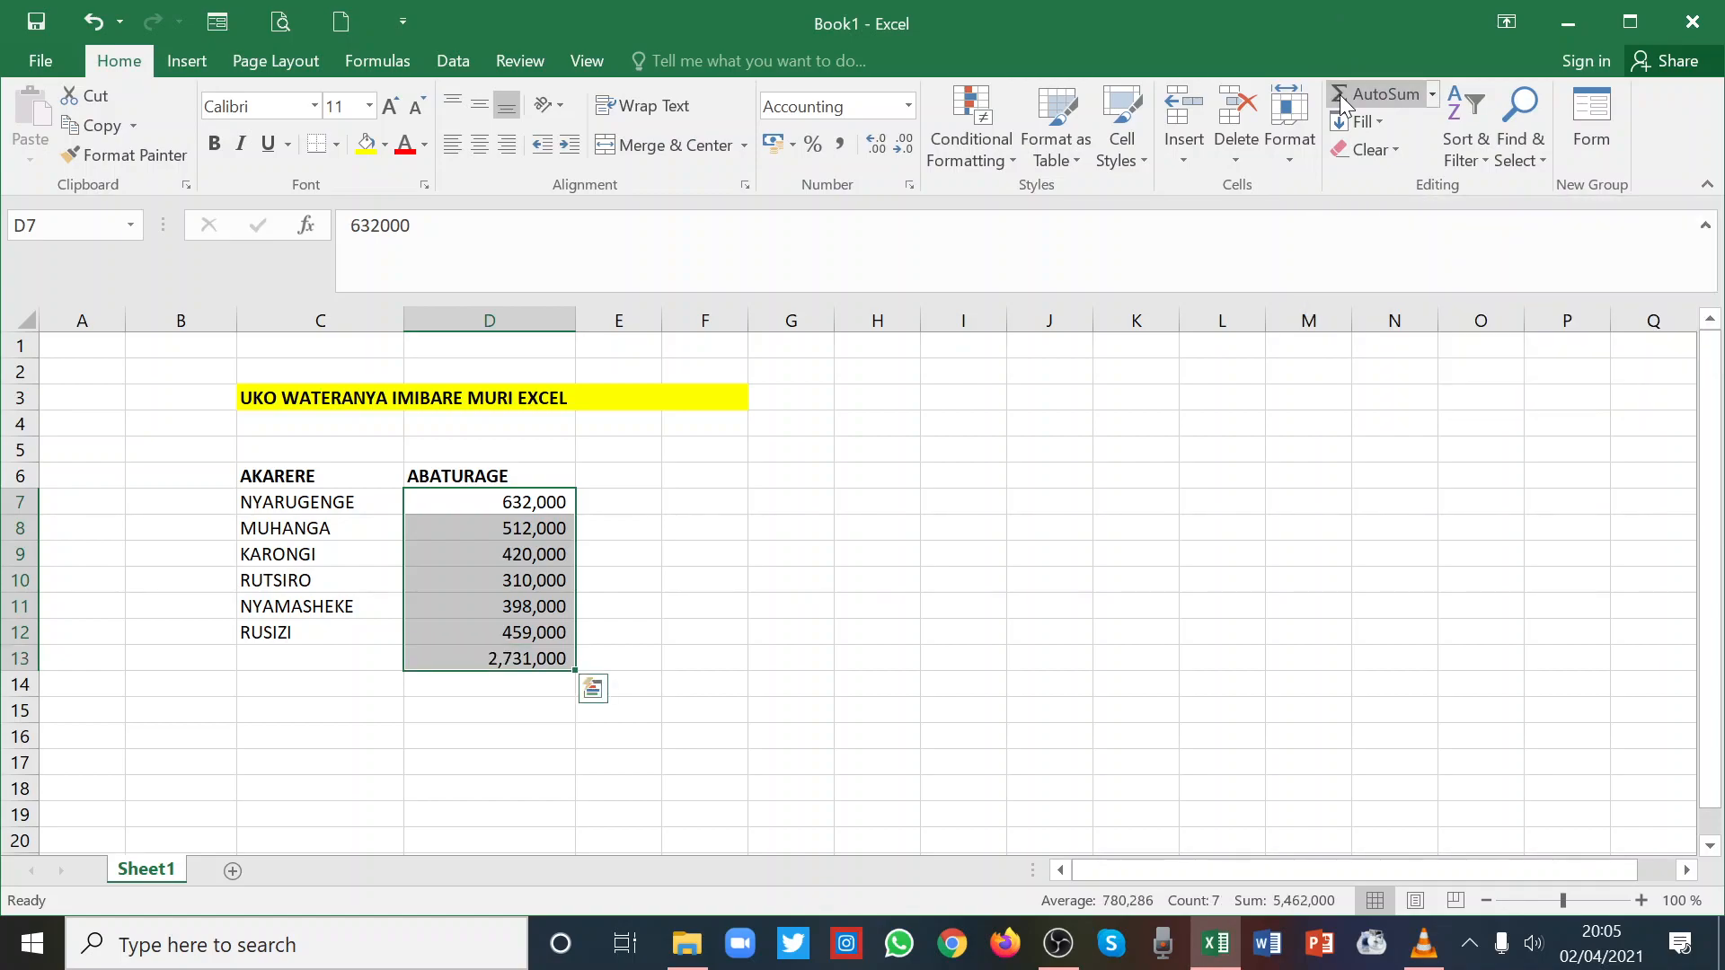
Fill the total cell D13 with yellow.
left_click(992, 606)
left_click(532, 655)
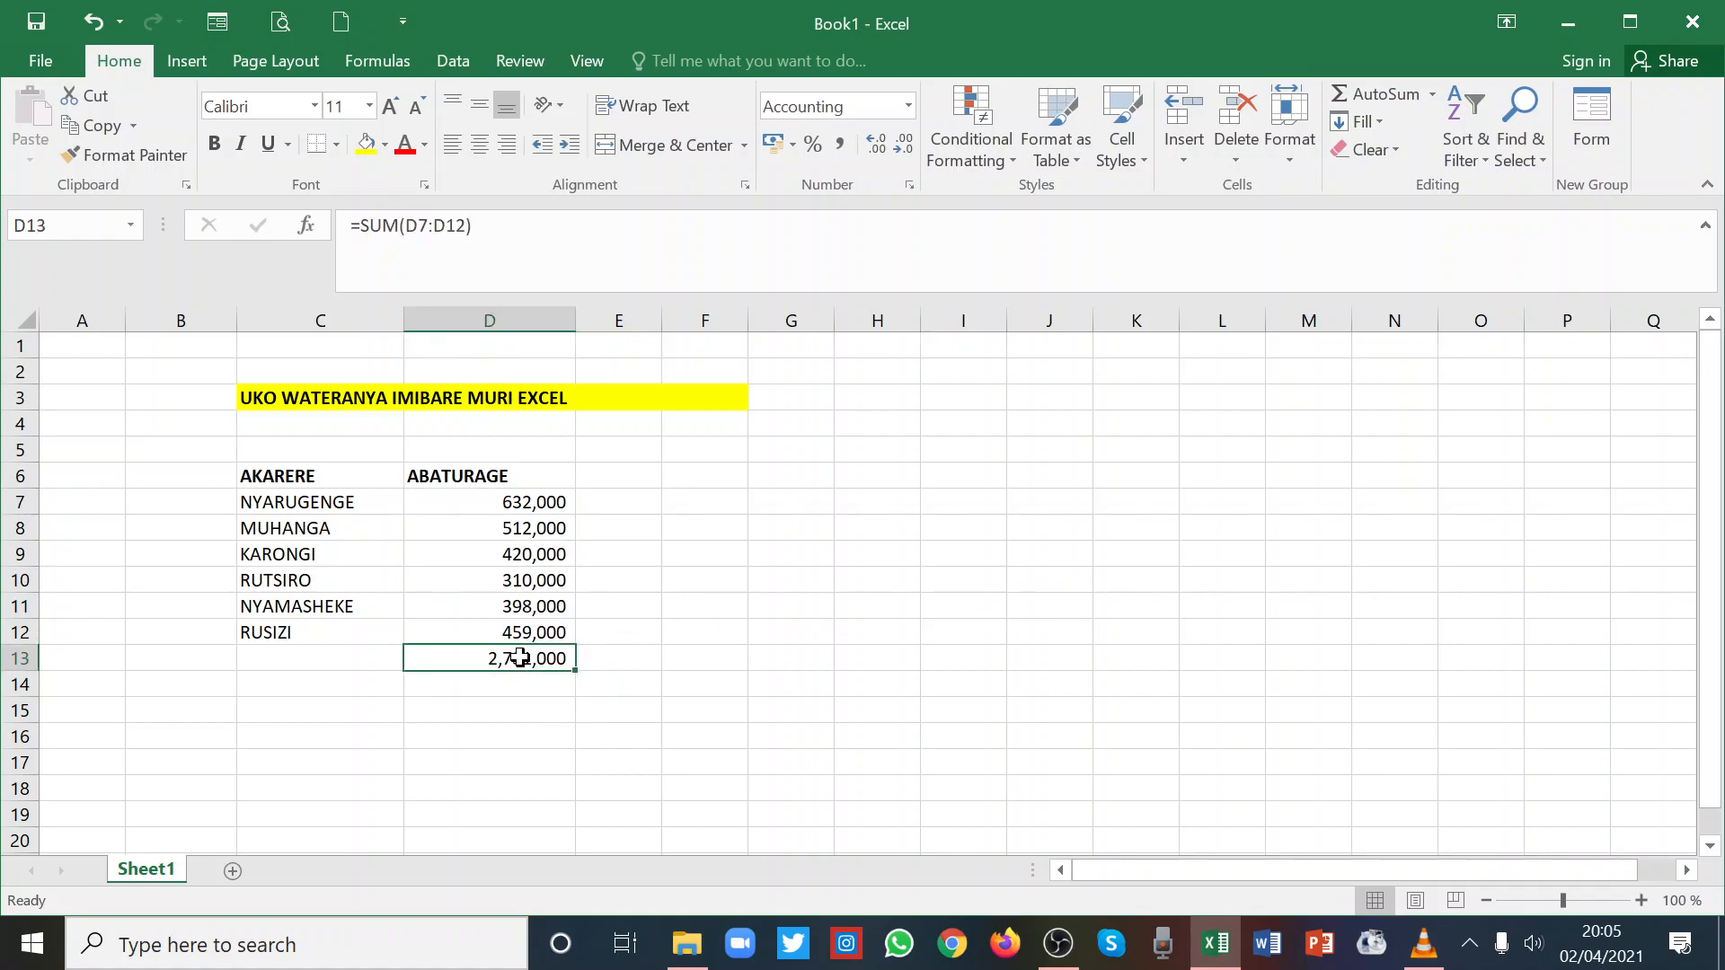
left_click(365, 144)
left_click(876, 632)
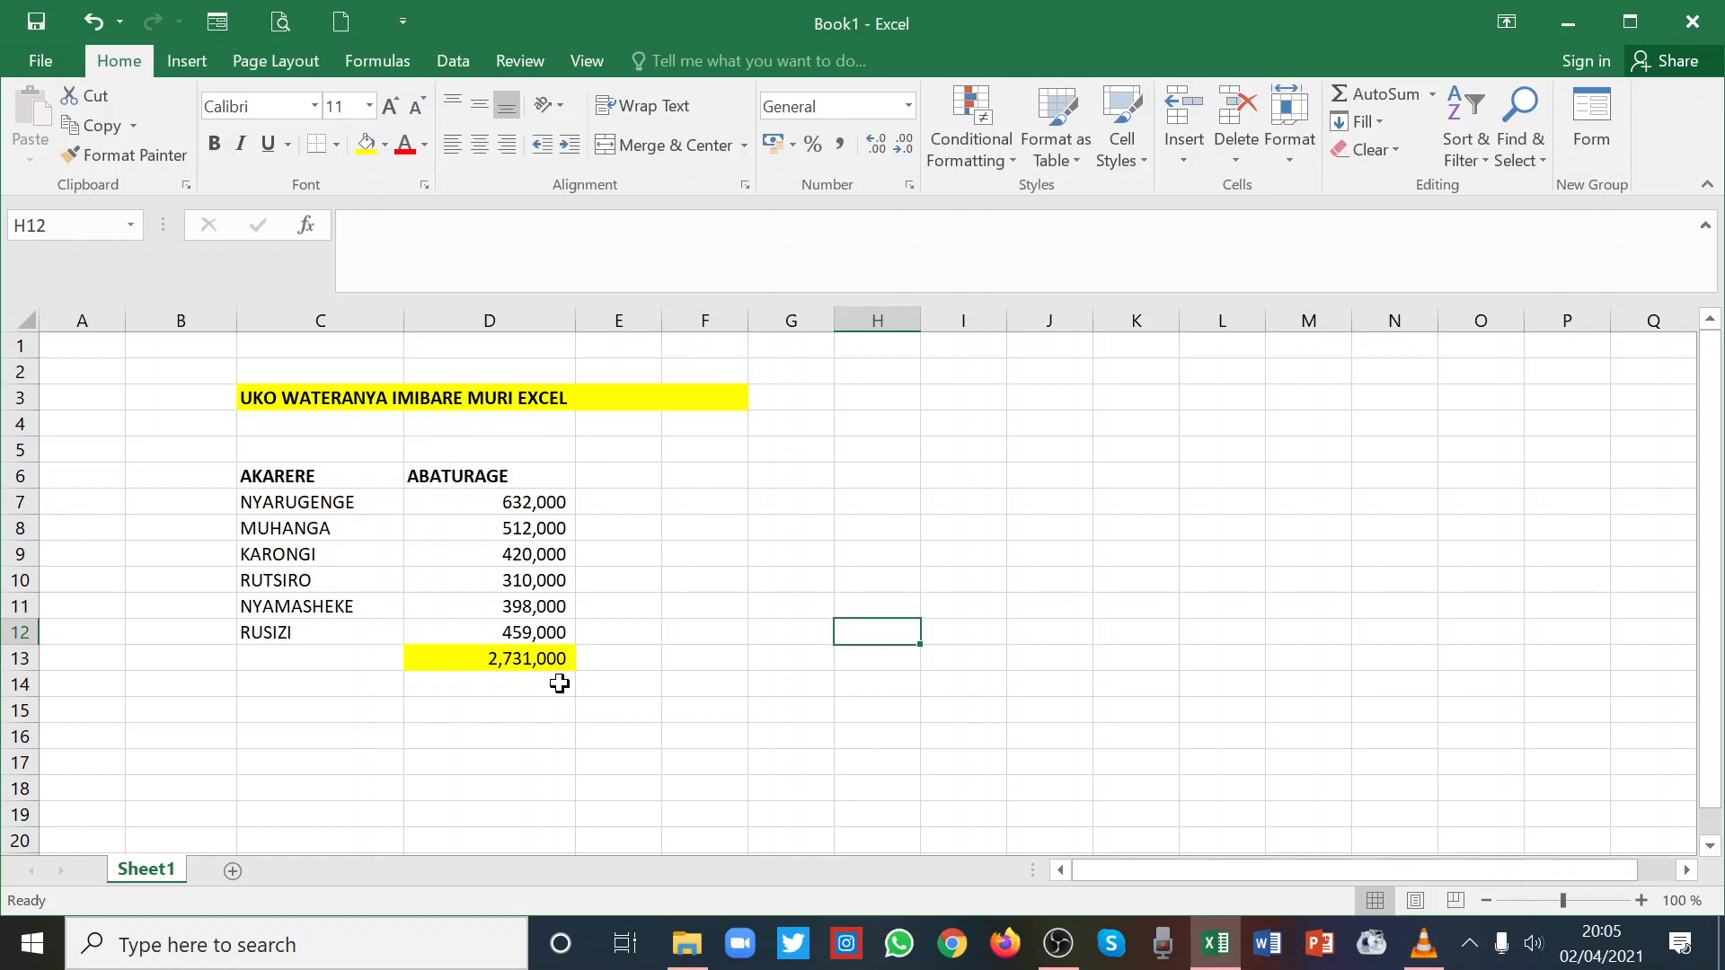
left_click(774, 627)
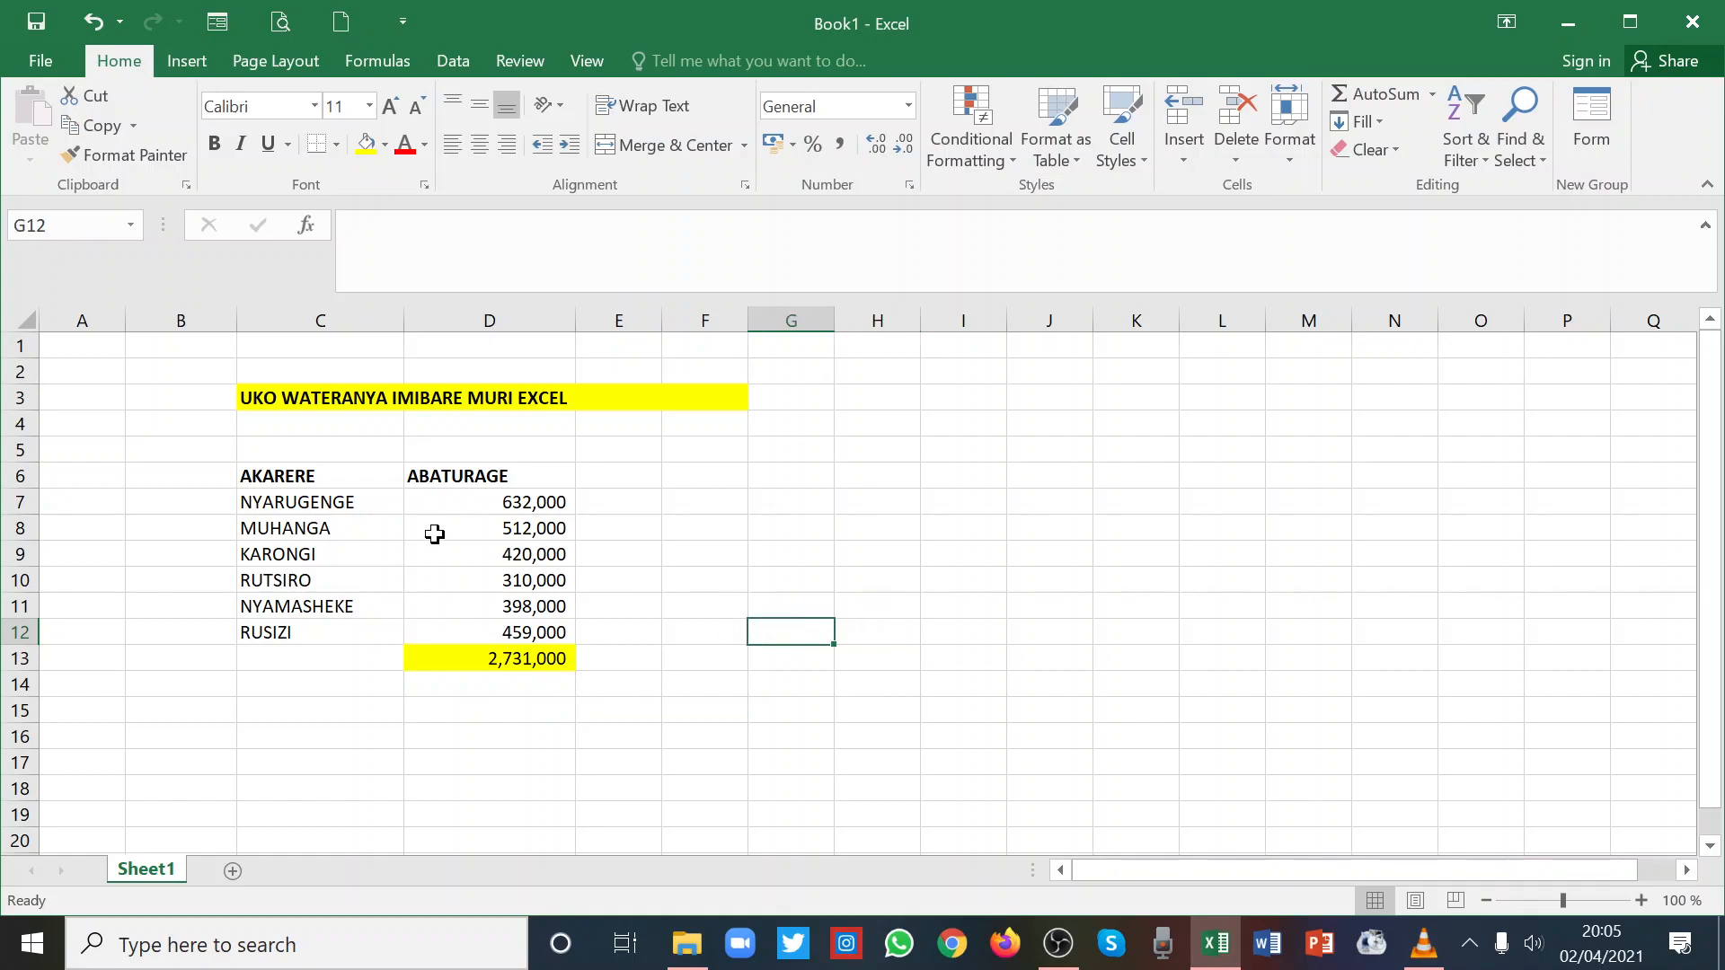
Copy the district table in C6:D12 and paste it as values only starting at G6.
left_click_drag(279, 472, 483, 631)
right_click(449, 582)
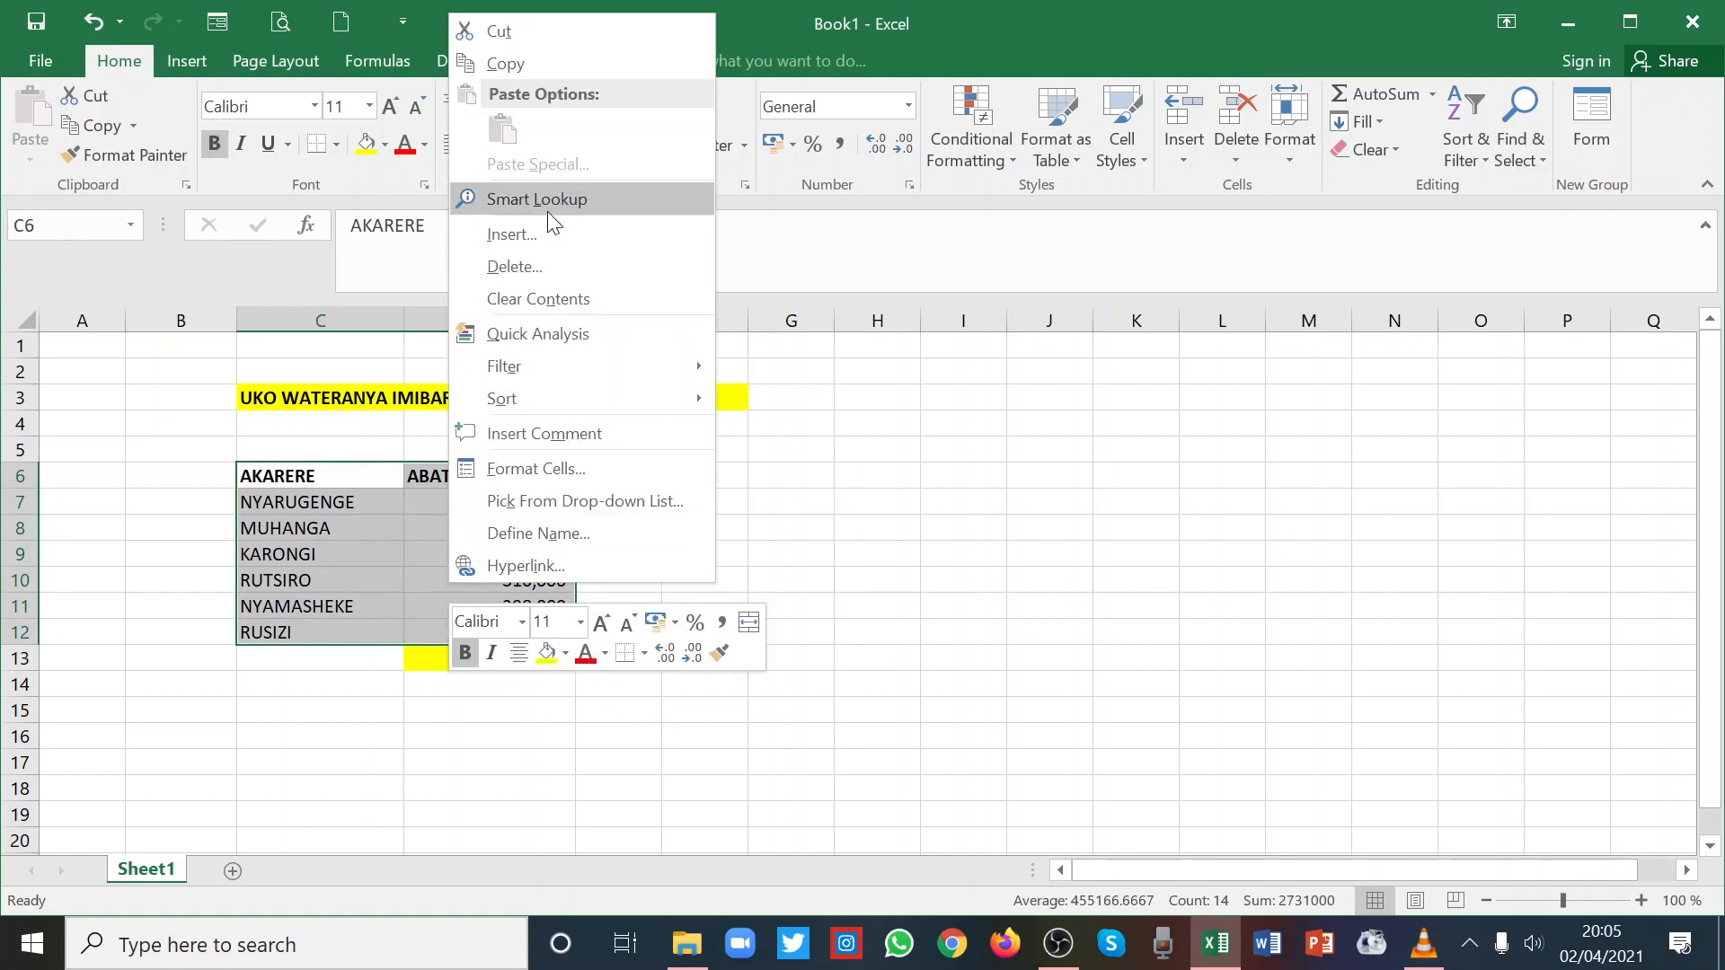
left_click(505, 63)
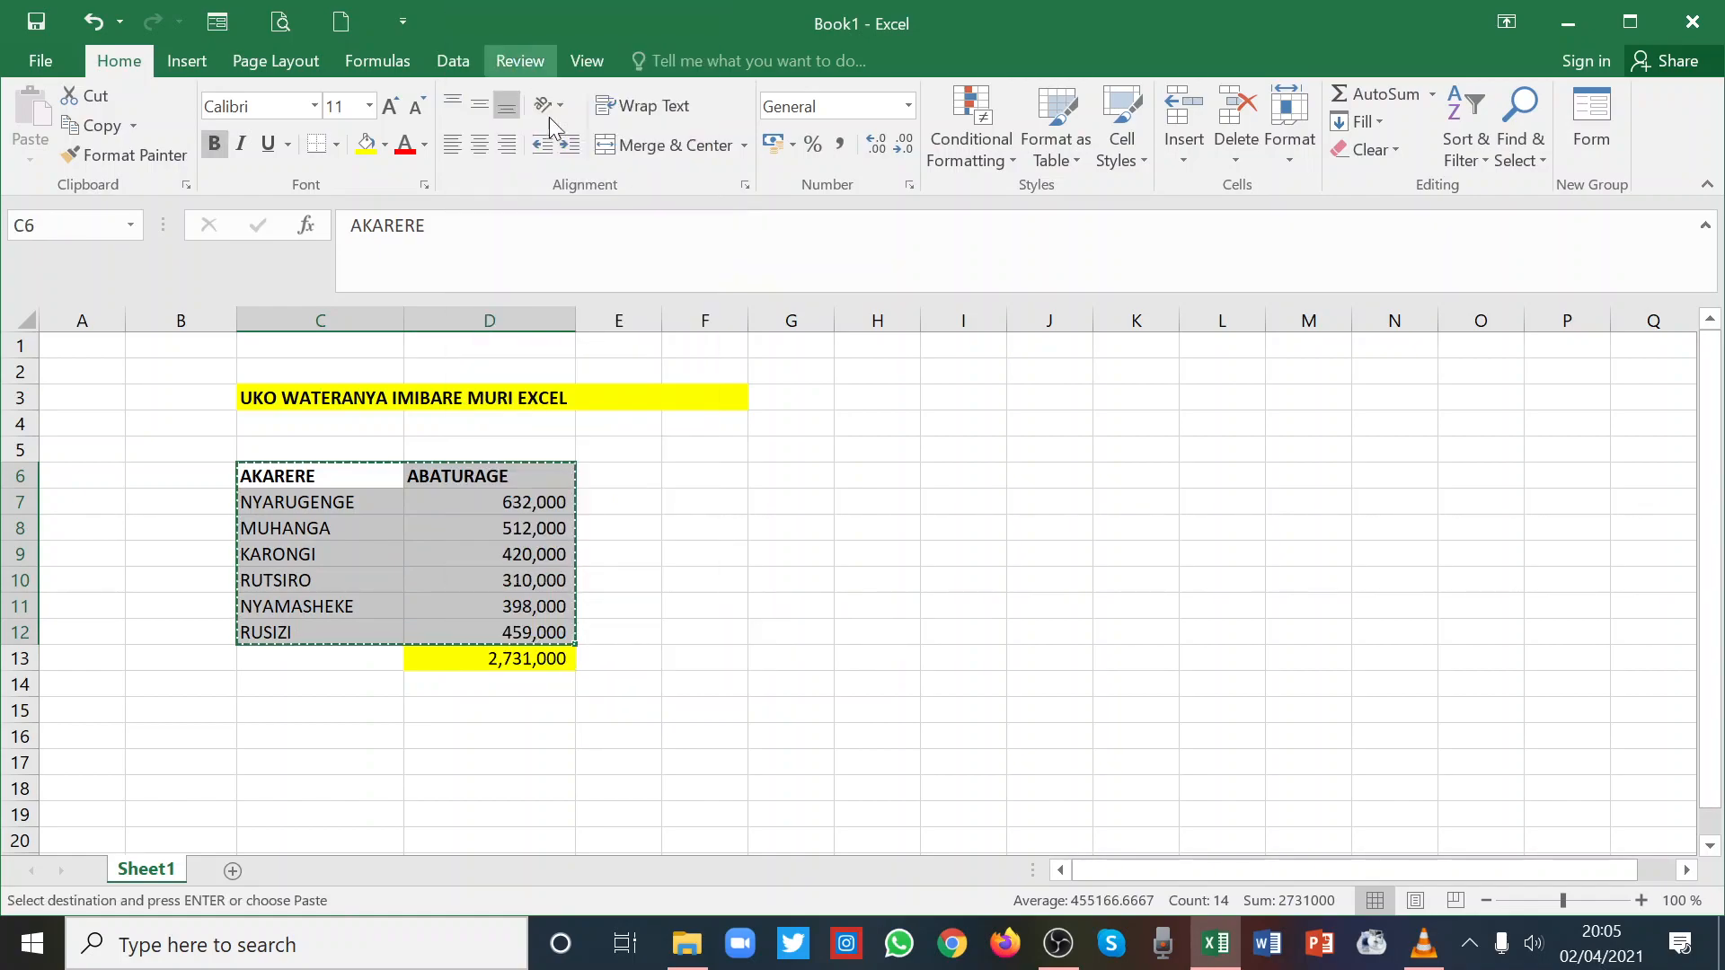
right_click(781, 471)
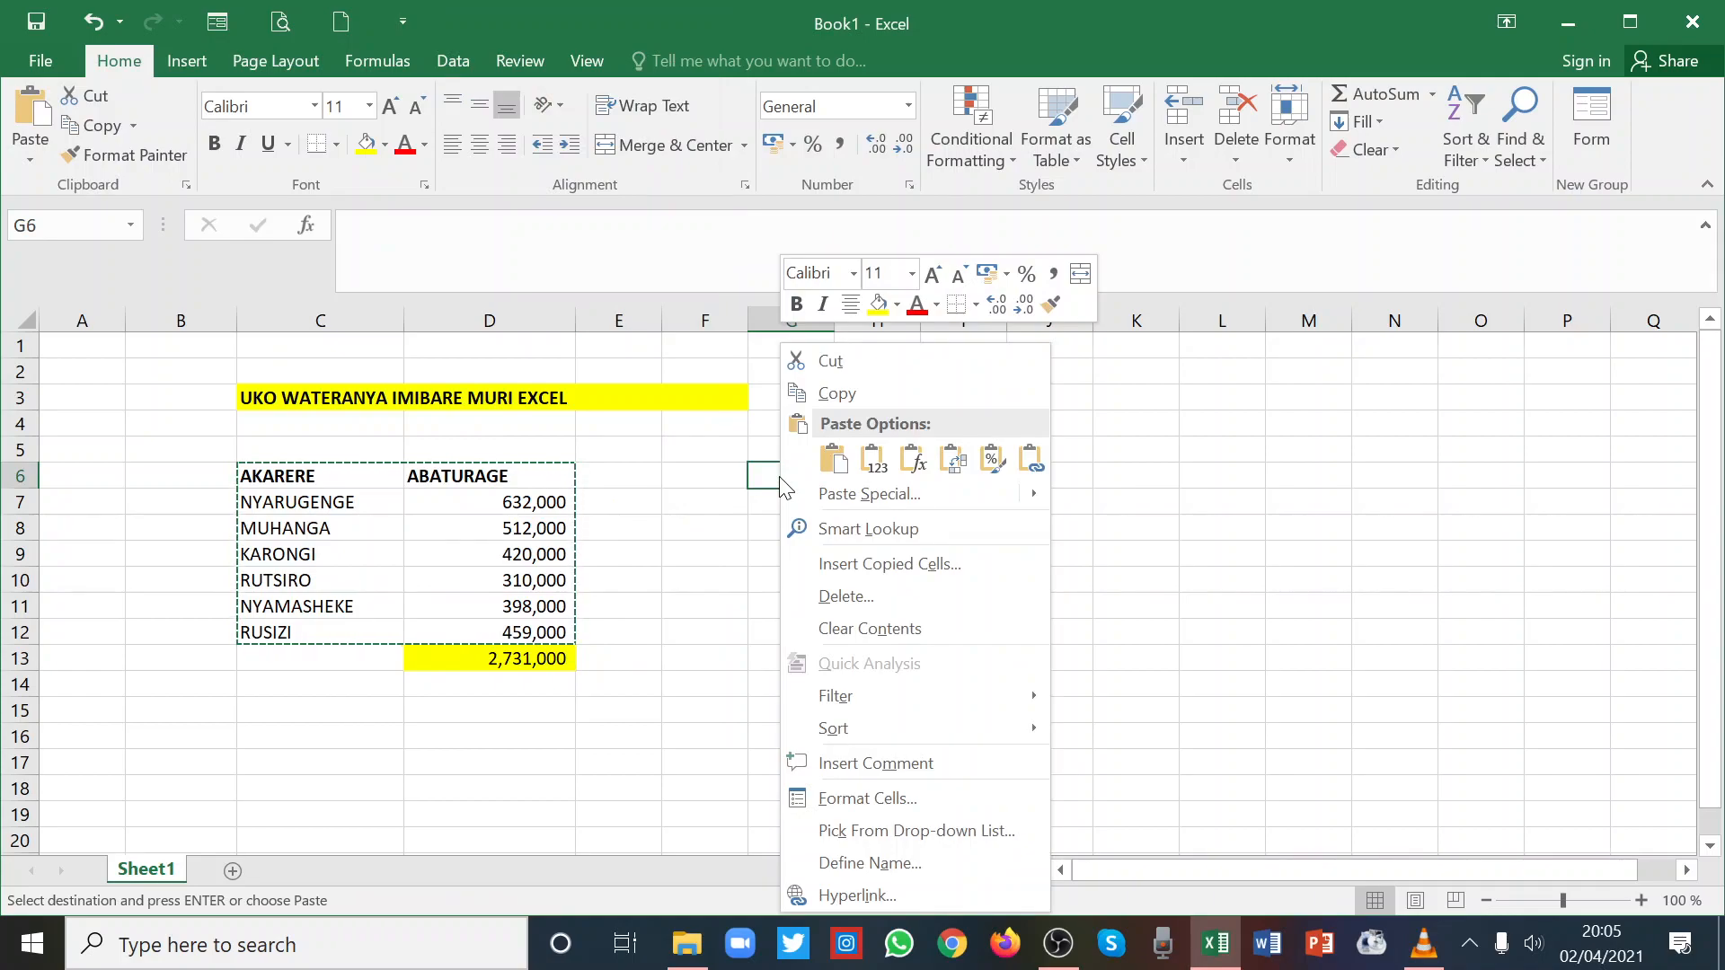
left_click(877, 465)
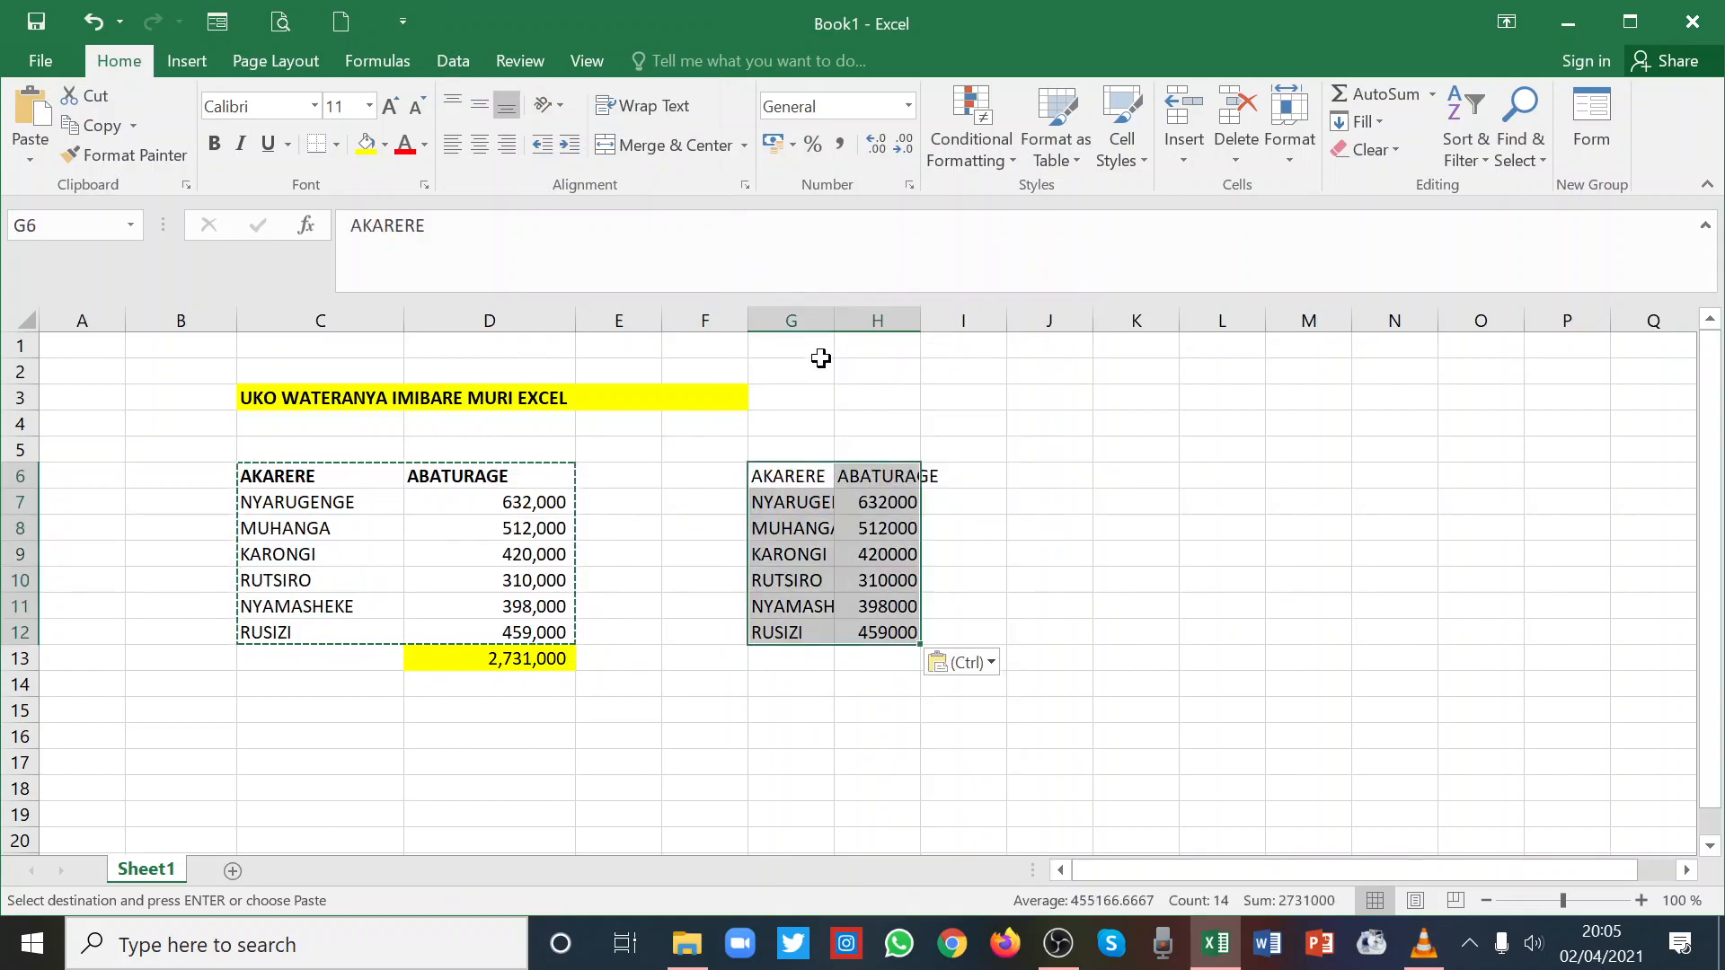
Fit columns G and H to the width of their contents and make the headers in G6:H6 bold.
double_click(834, 321)
double_click(958, 321)
left_click(1109, 528)
left_click_drag(772, 480, 925, 477)
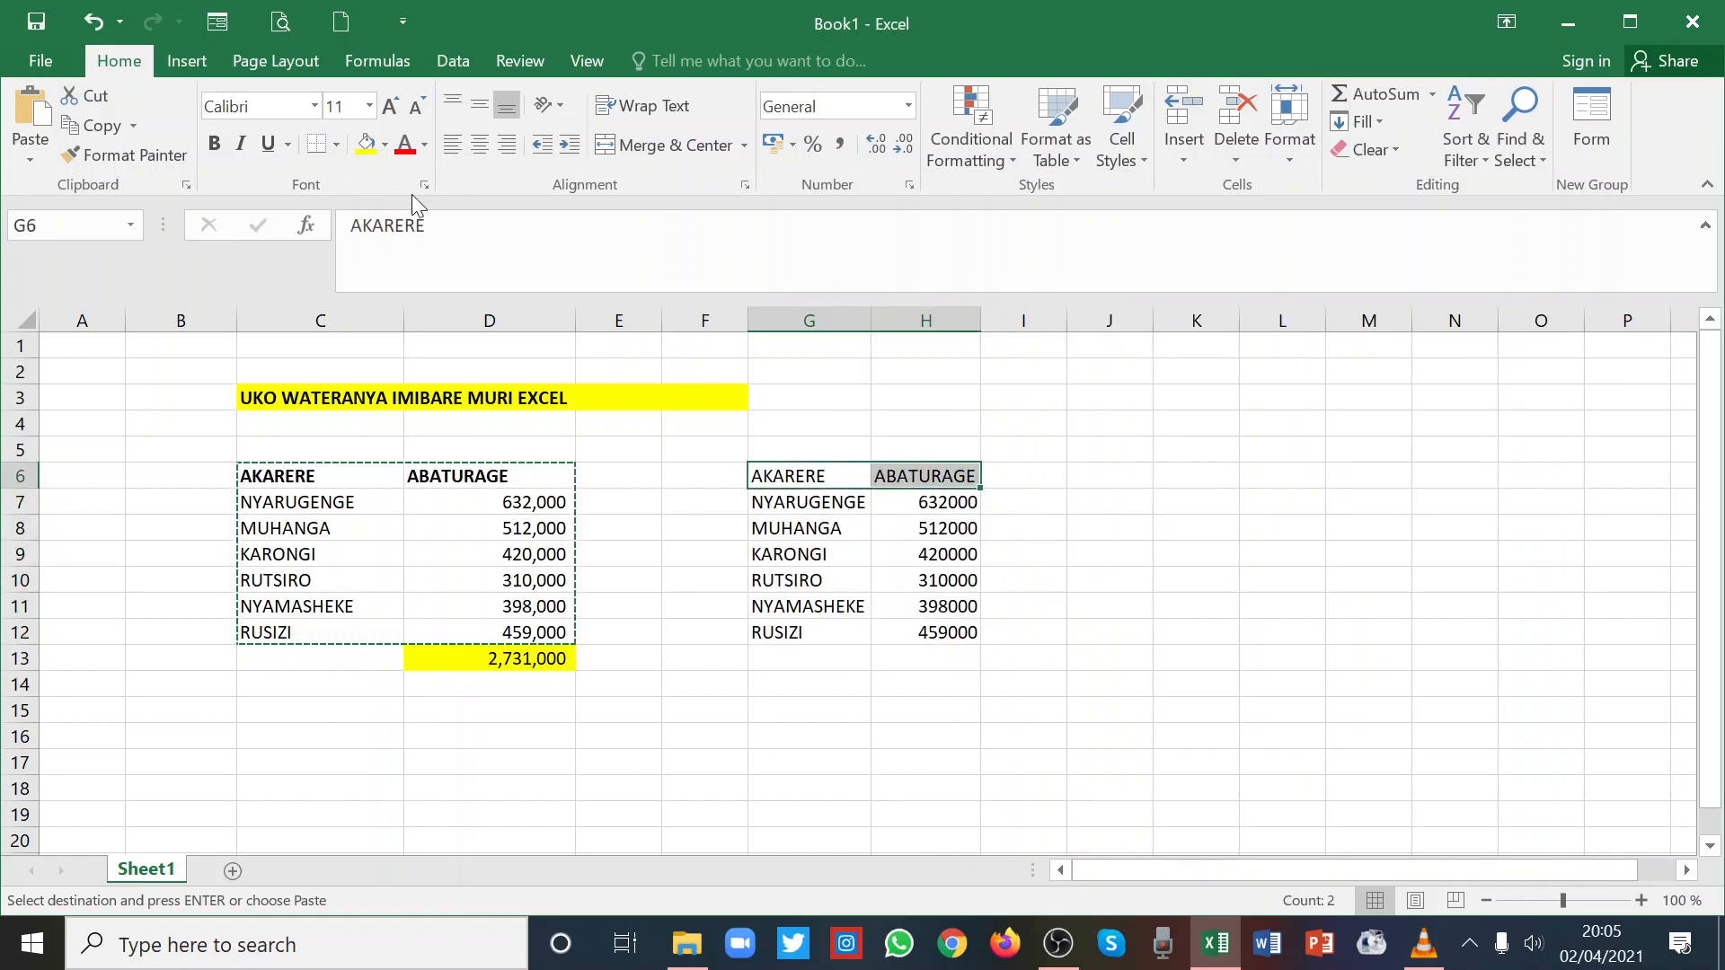
left_click(213, 146)
left_click(1258, 629)
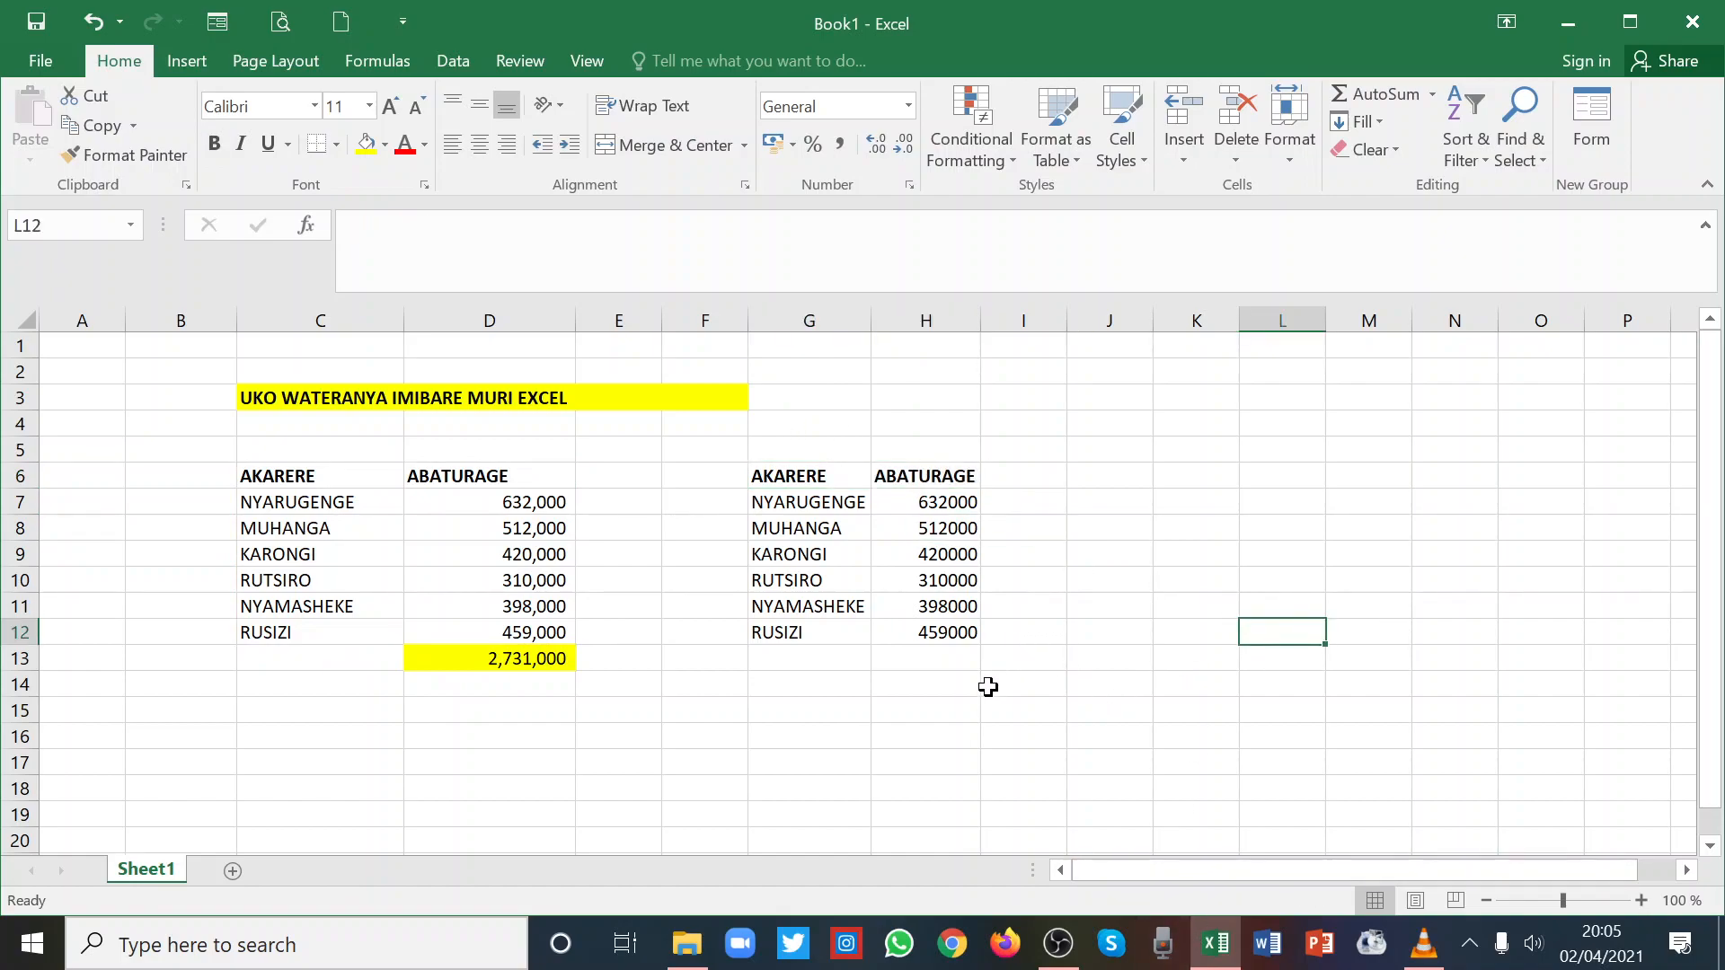
Total the second table's ABATURAGE figures in H13 with the formula =H7+H8+H9+H10+H11+H12.
left_click(923, 660)
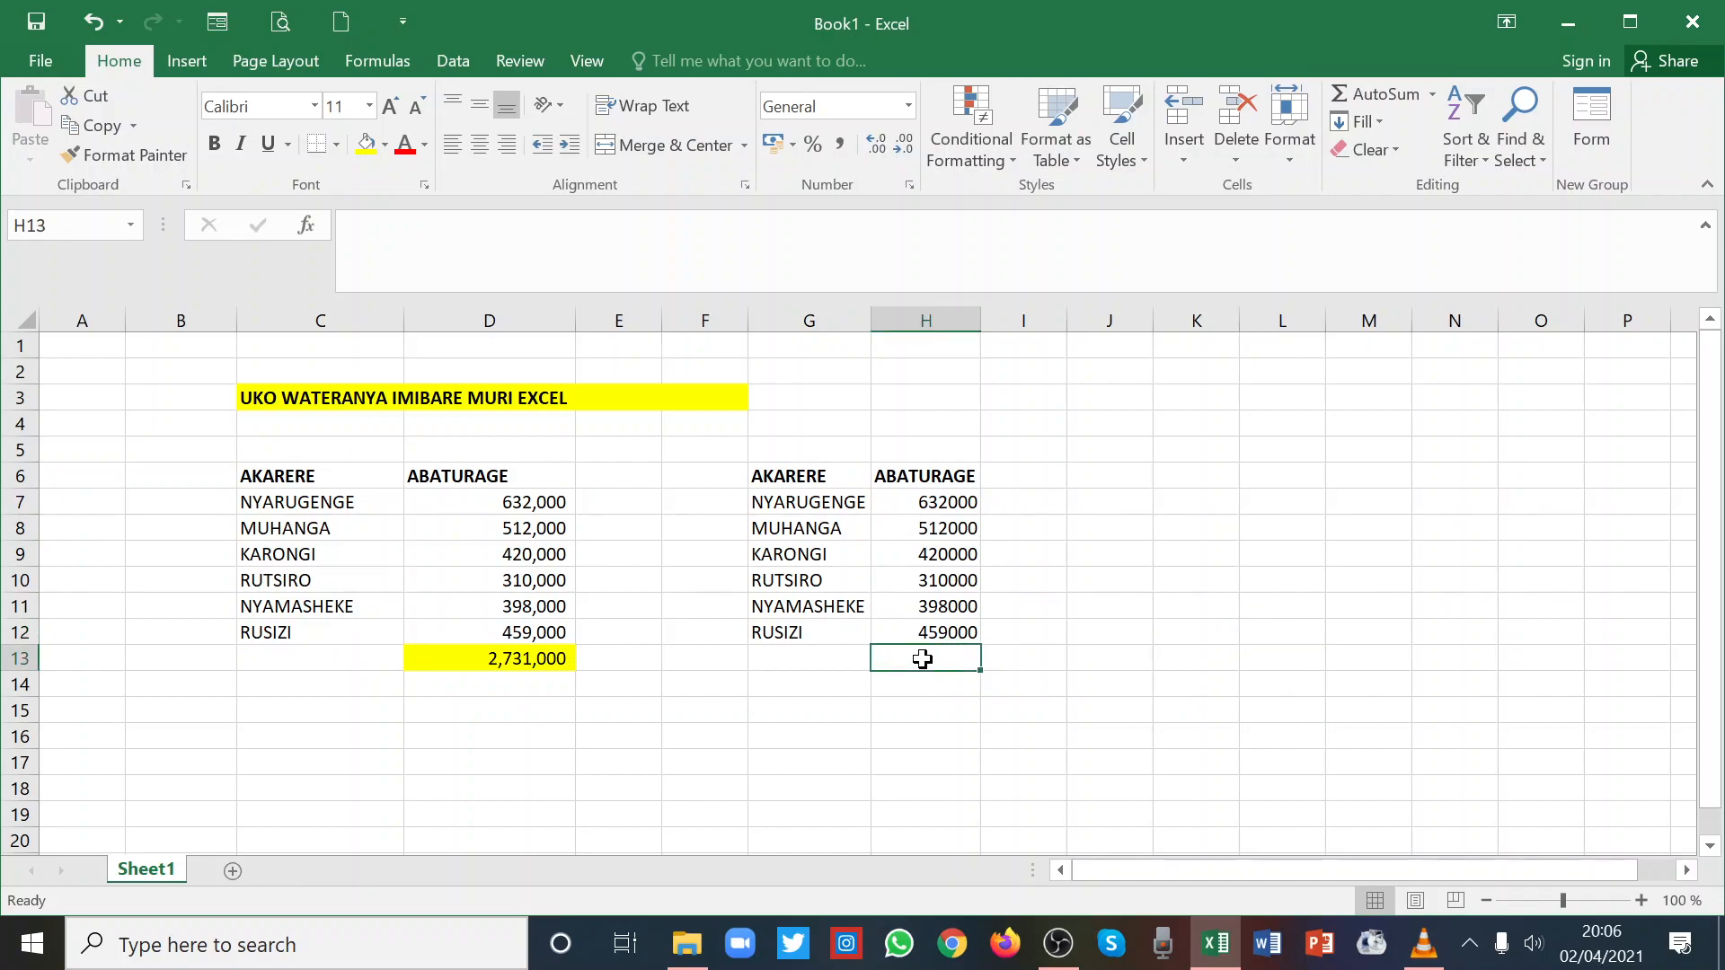
type("=")
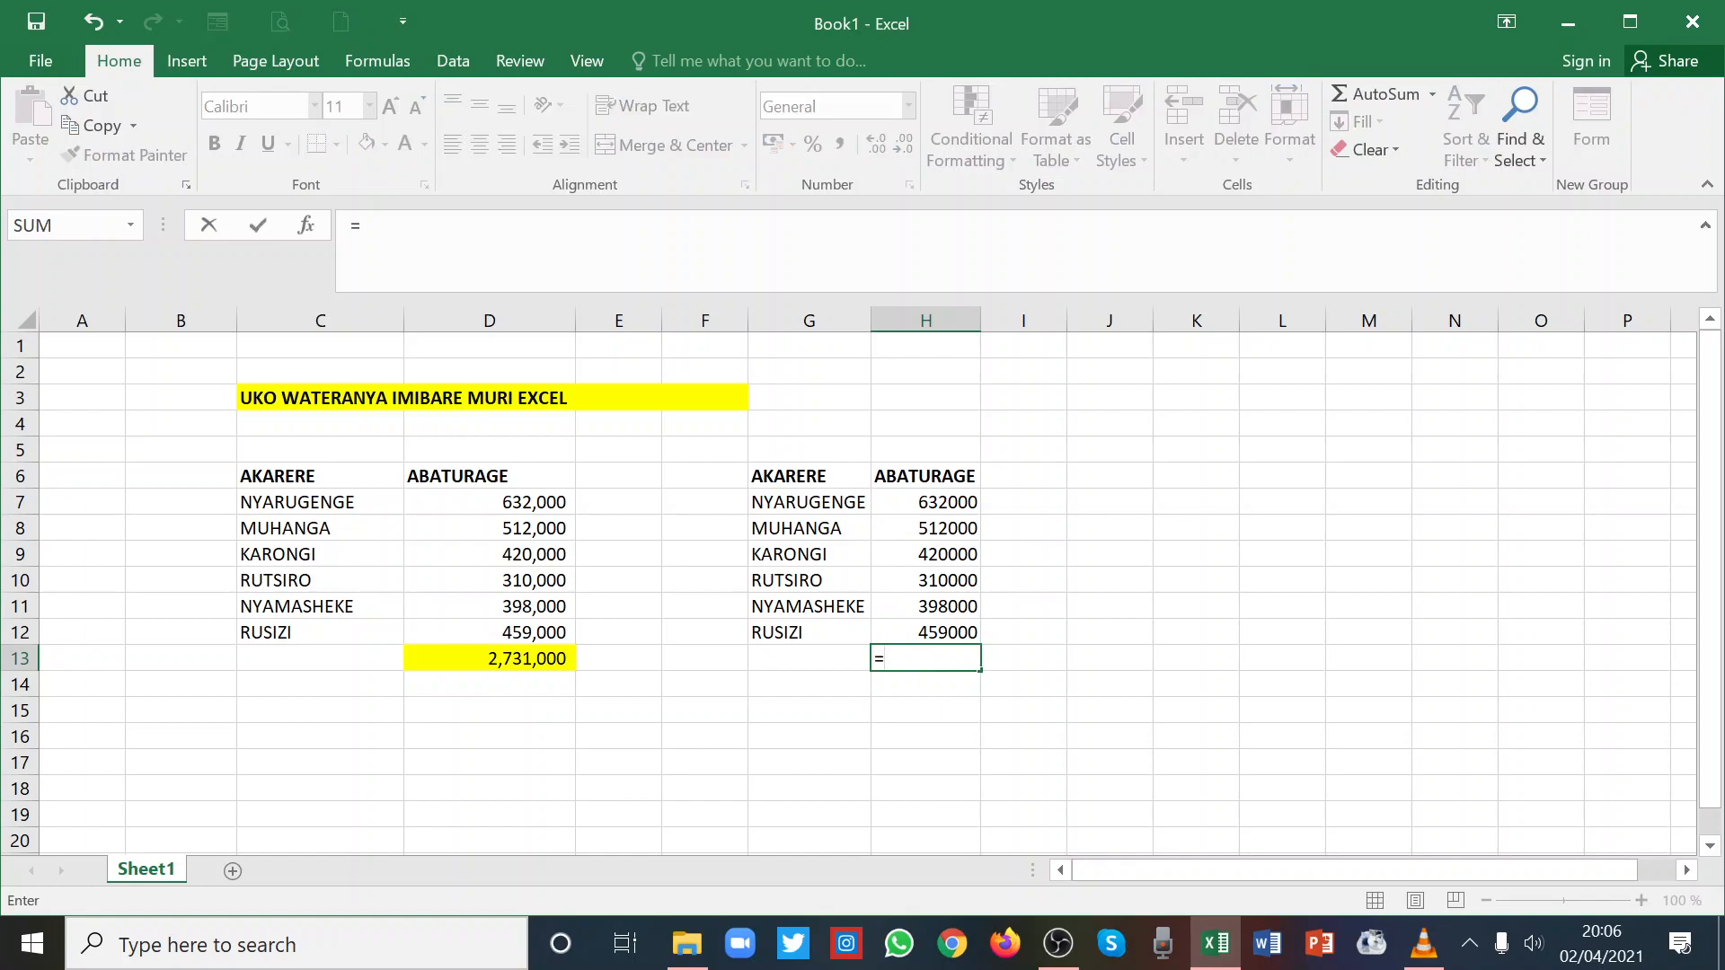
left_click(938, 508)
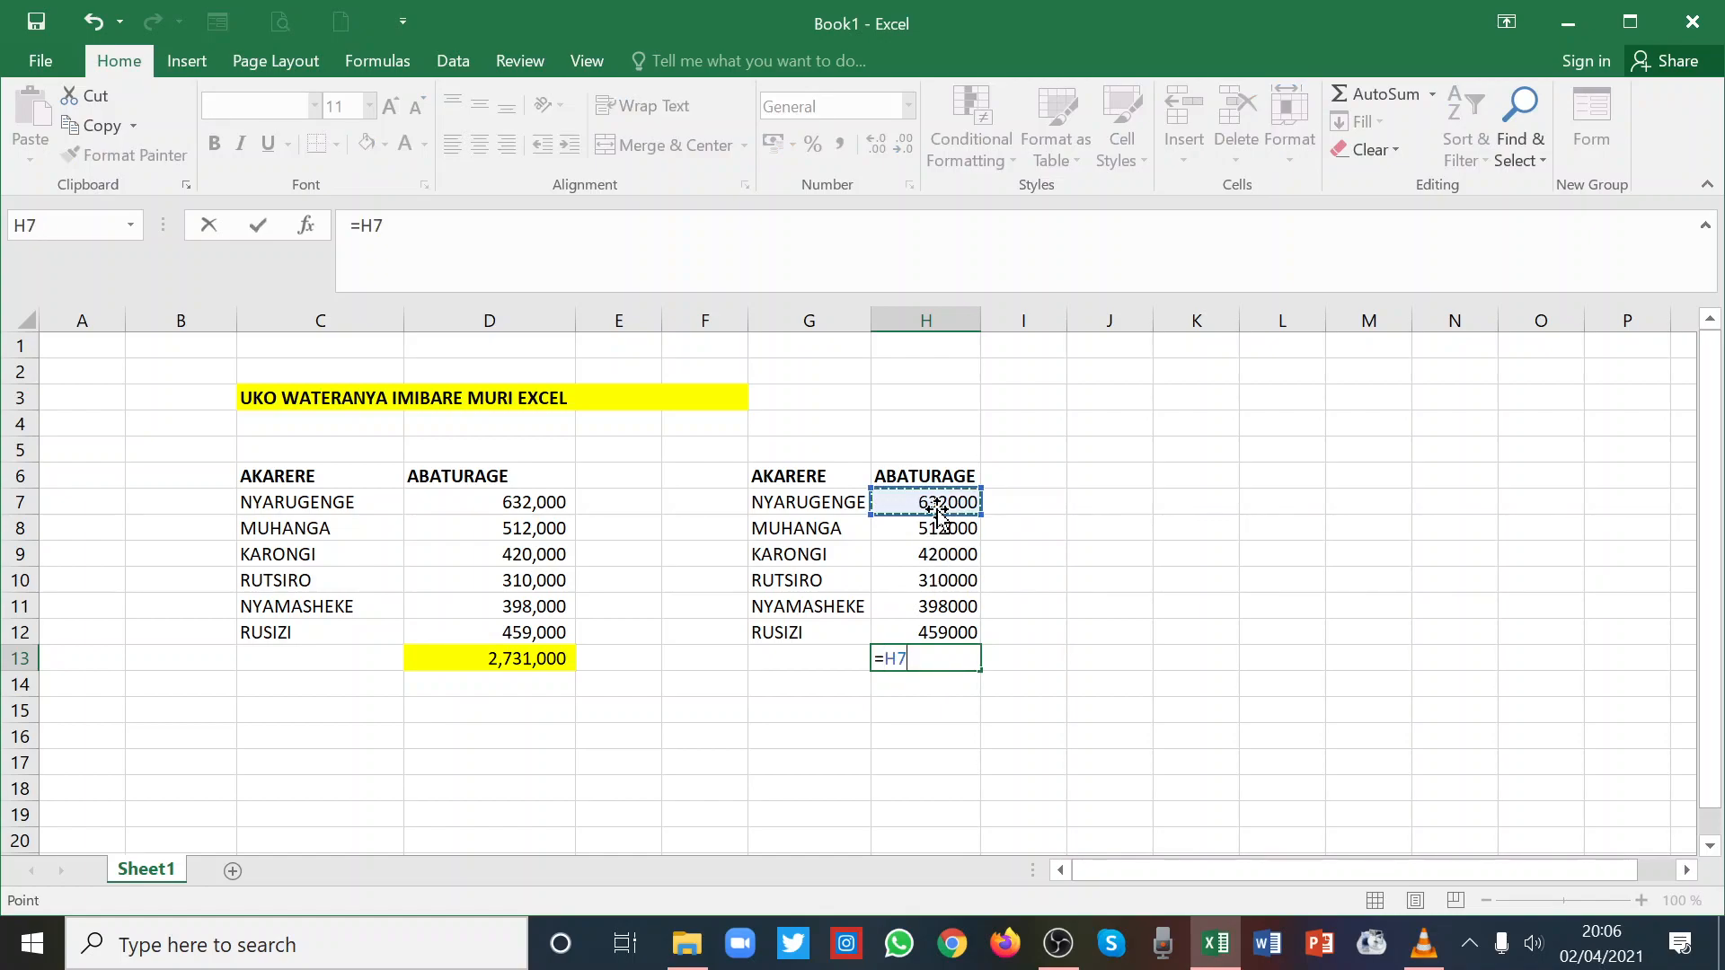
type("+")
left_click(918, 531)
type("+")
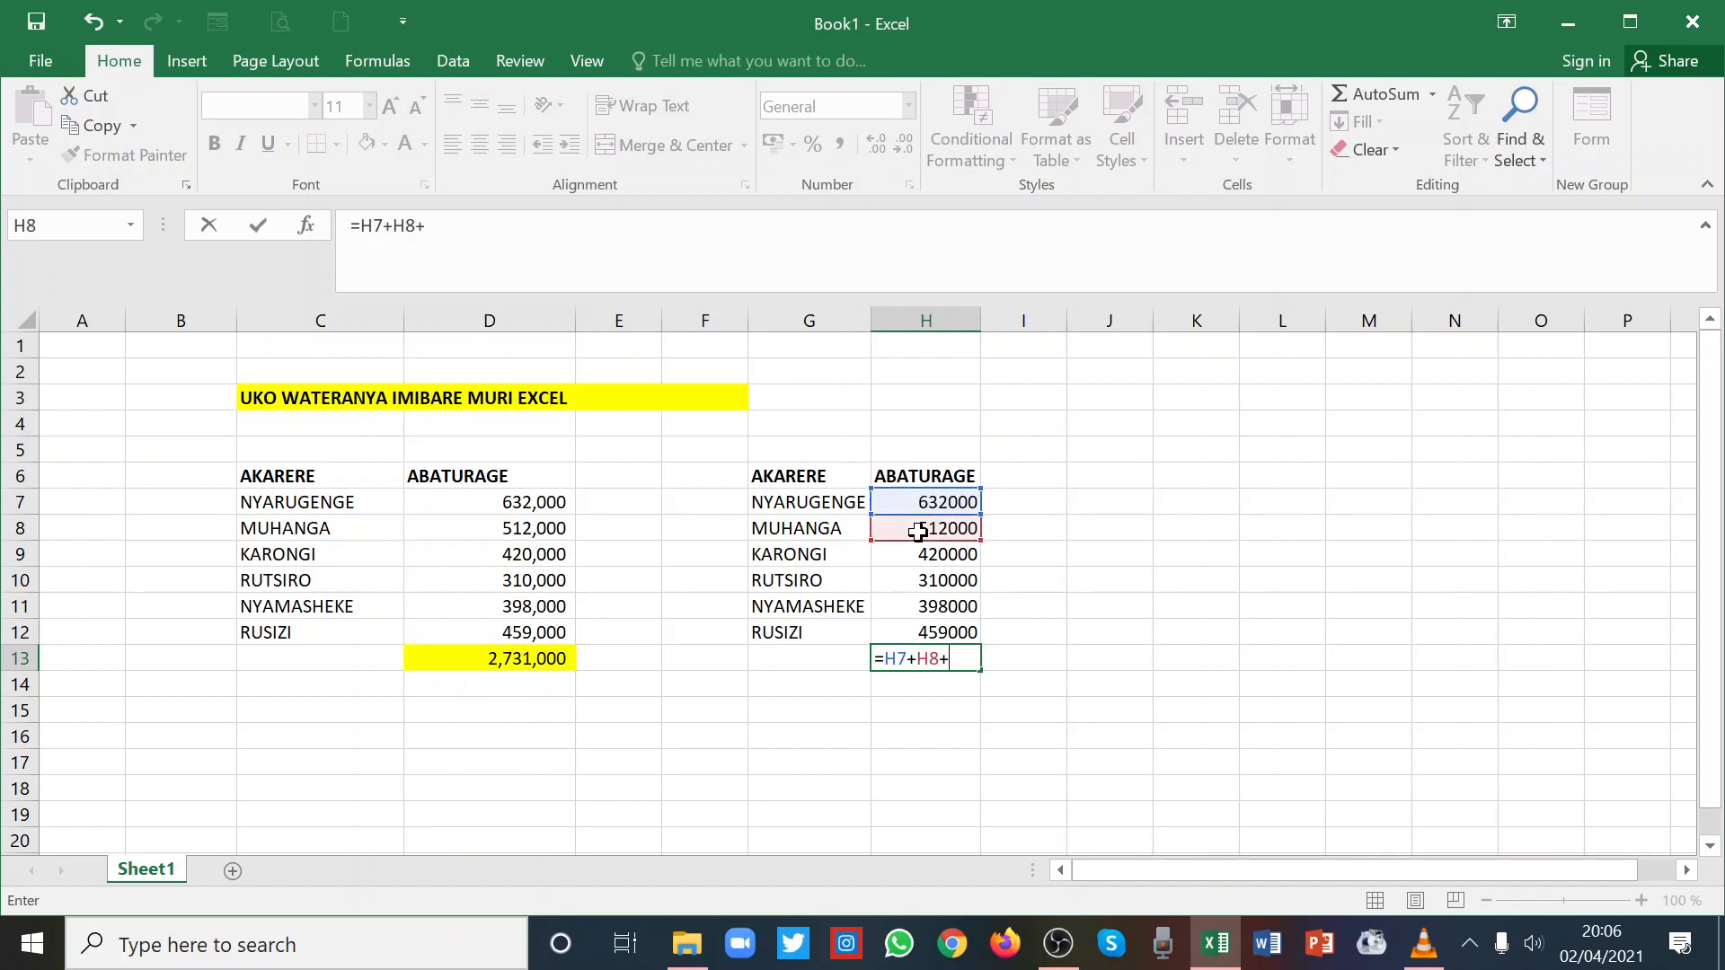
left_click(898, 575)
left_click(902, 557)
type("+")
left_click(891, 585)
type("+")
left_click(904, 609)
type("+")
left_click(897, 631)
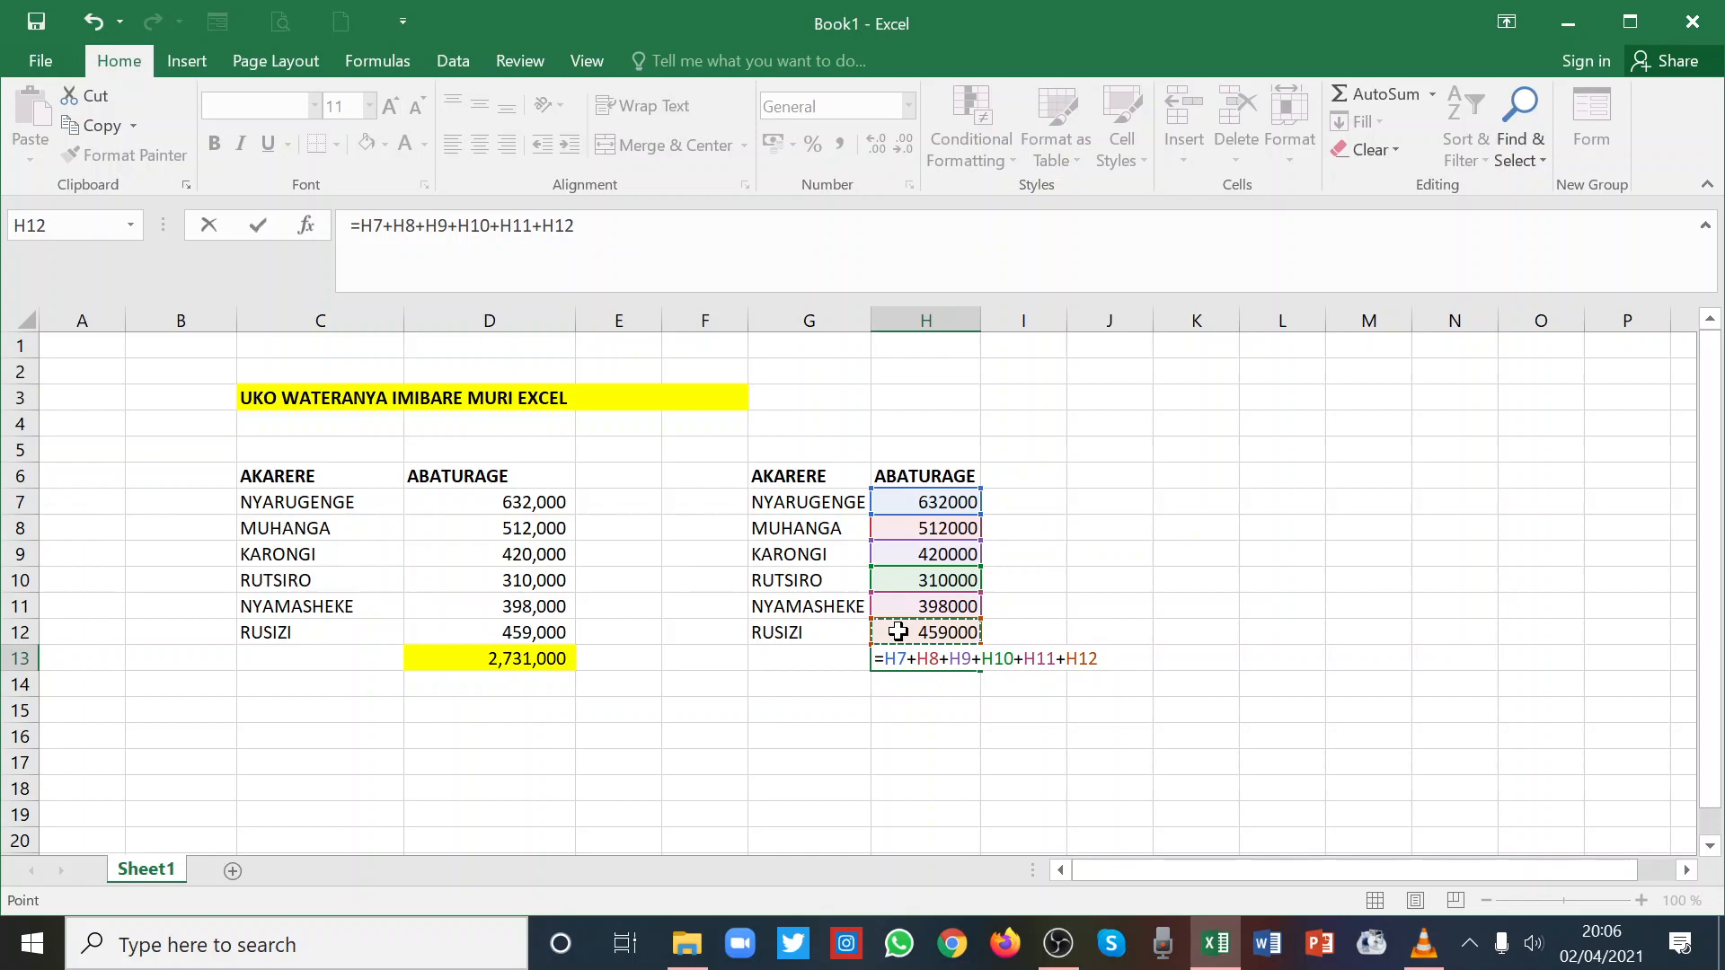
key("Return")
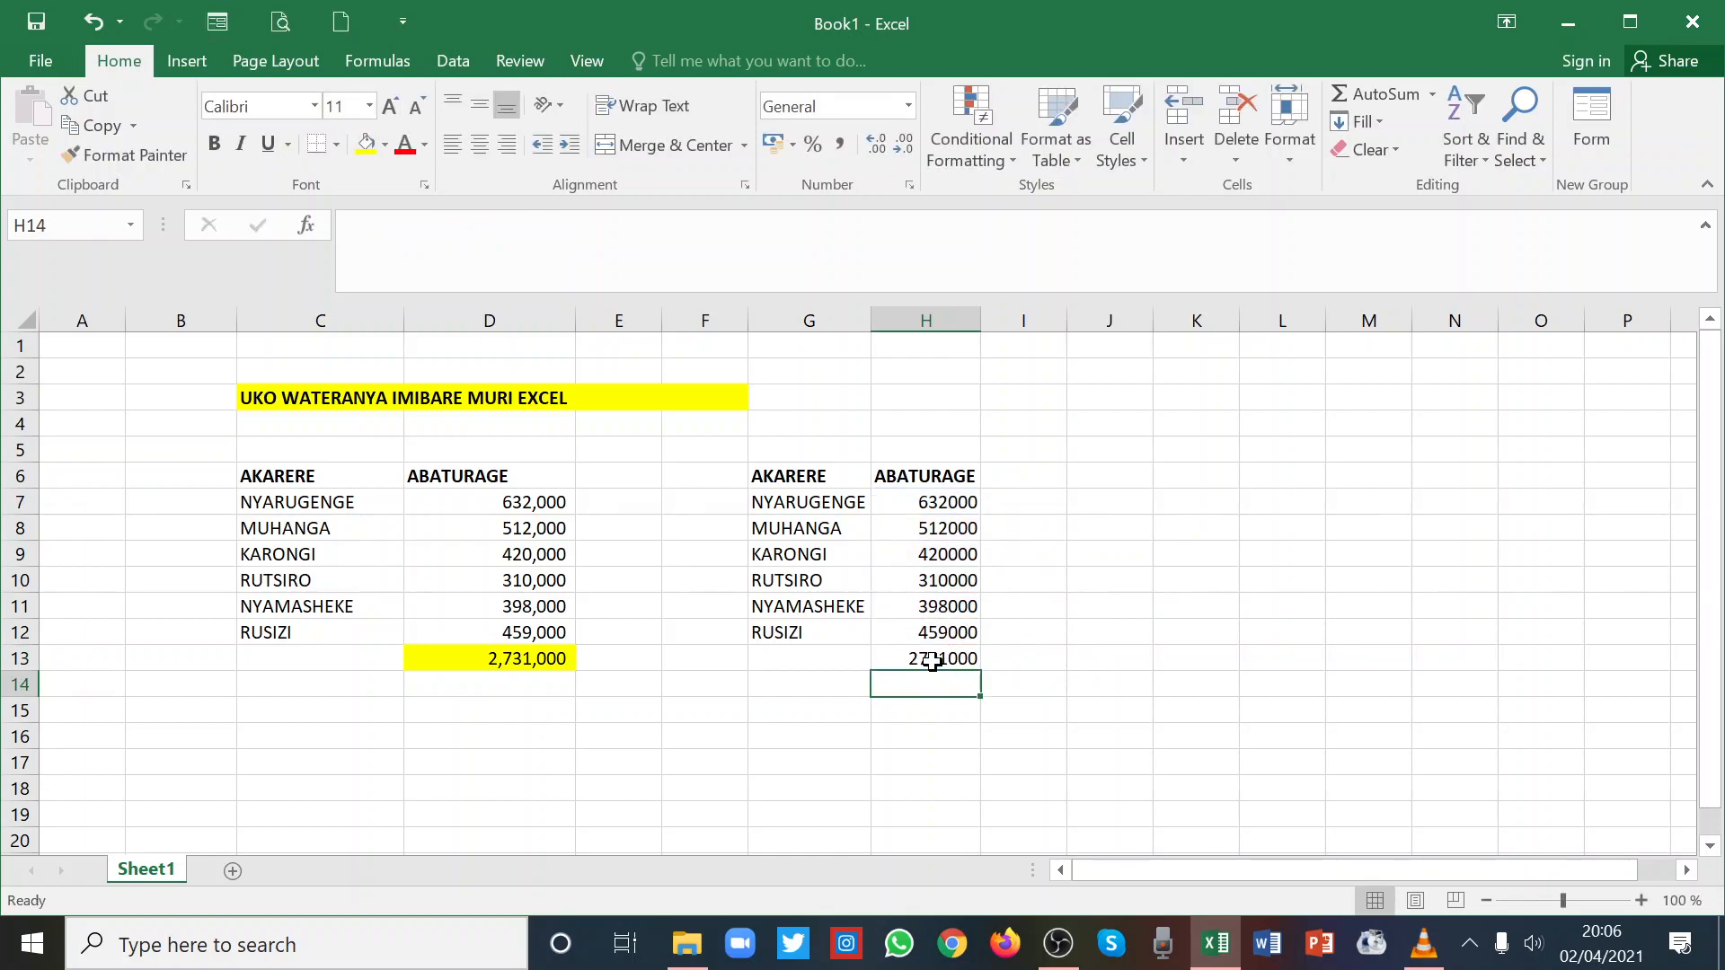
Fill the second table's total cell H13 with yellow.
left_click(932, 662)
left_click(366, 144)
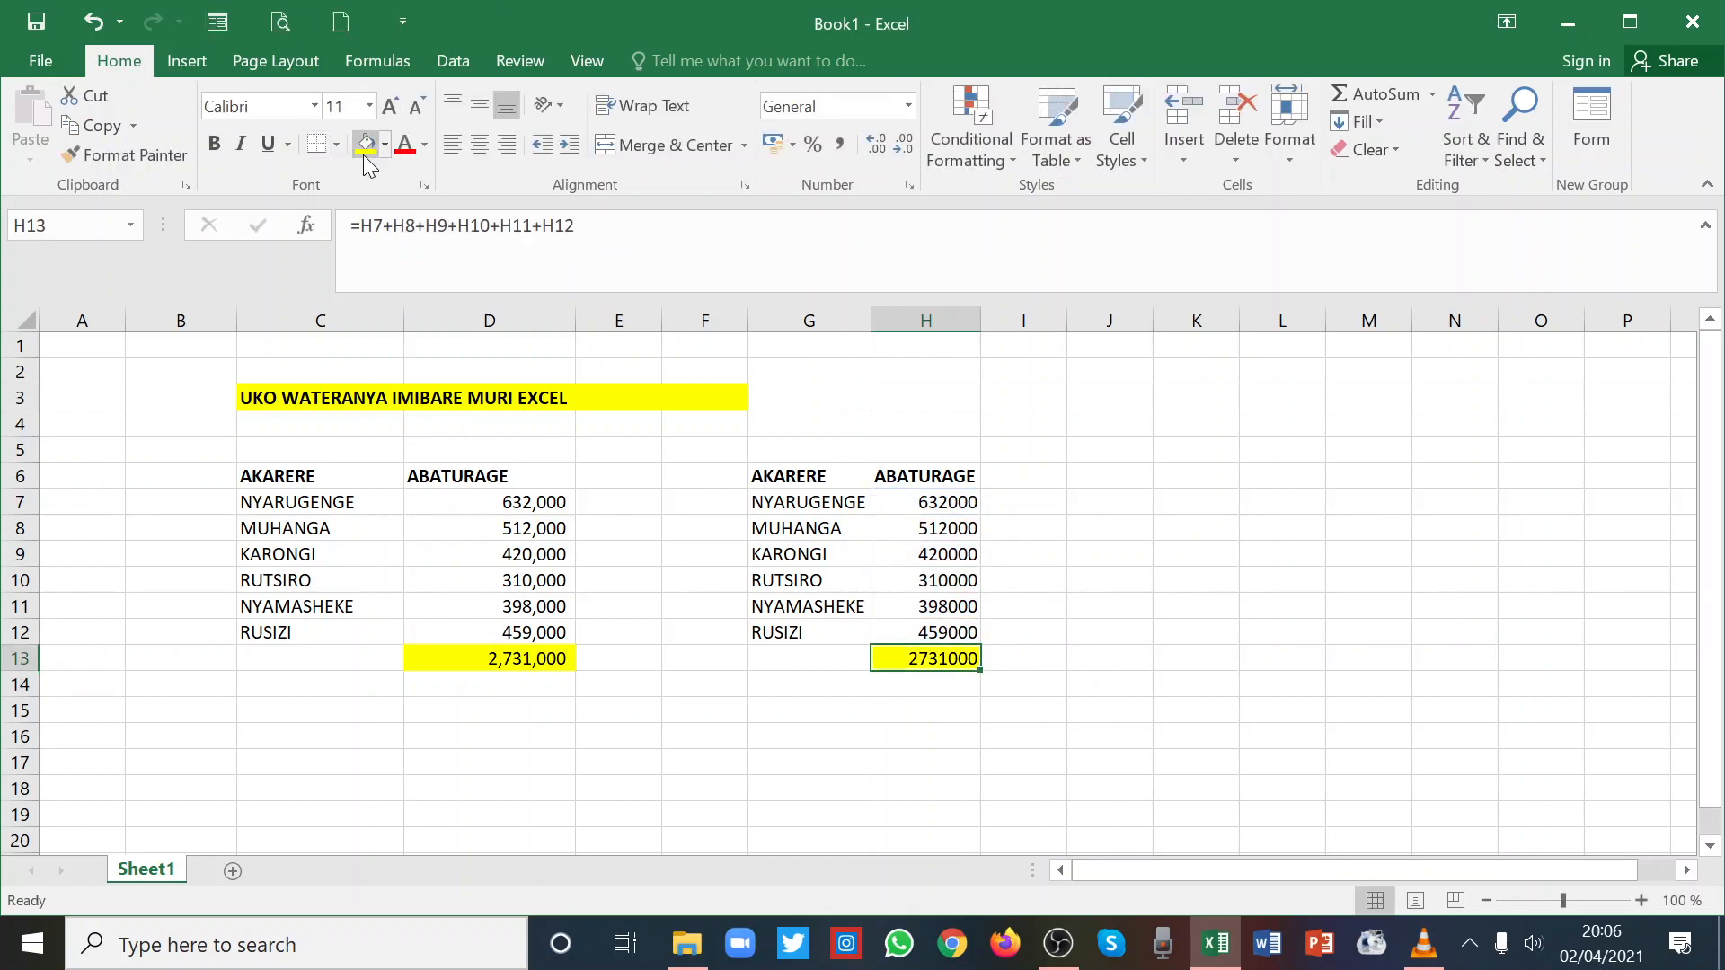
left_click(1252, 631)
Format the second table's ABATURAGE column, H6:H13, with thousands separators and no decimals.
left_click_drag(898, 477, 913, 656)
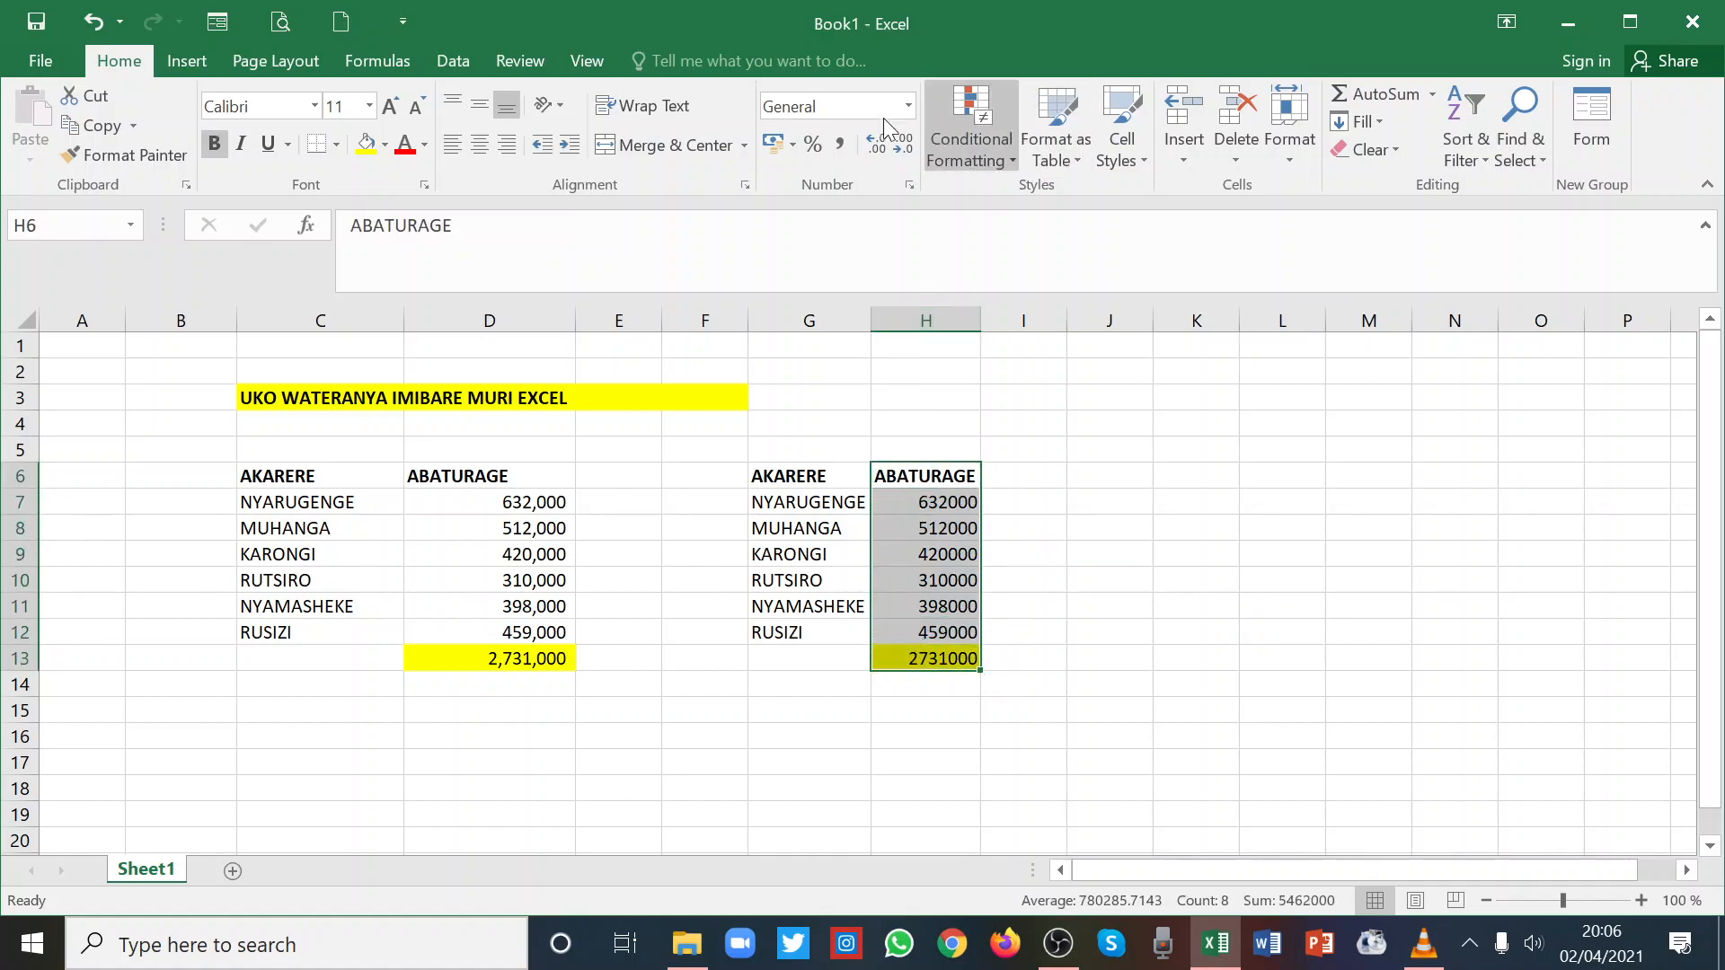
left_click(841, 144)
left_click(1224, 683)
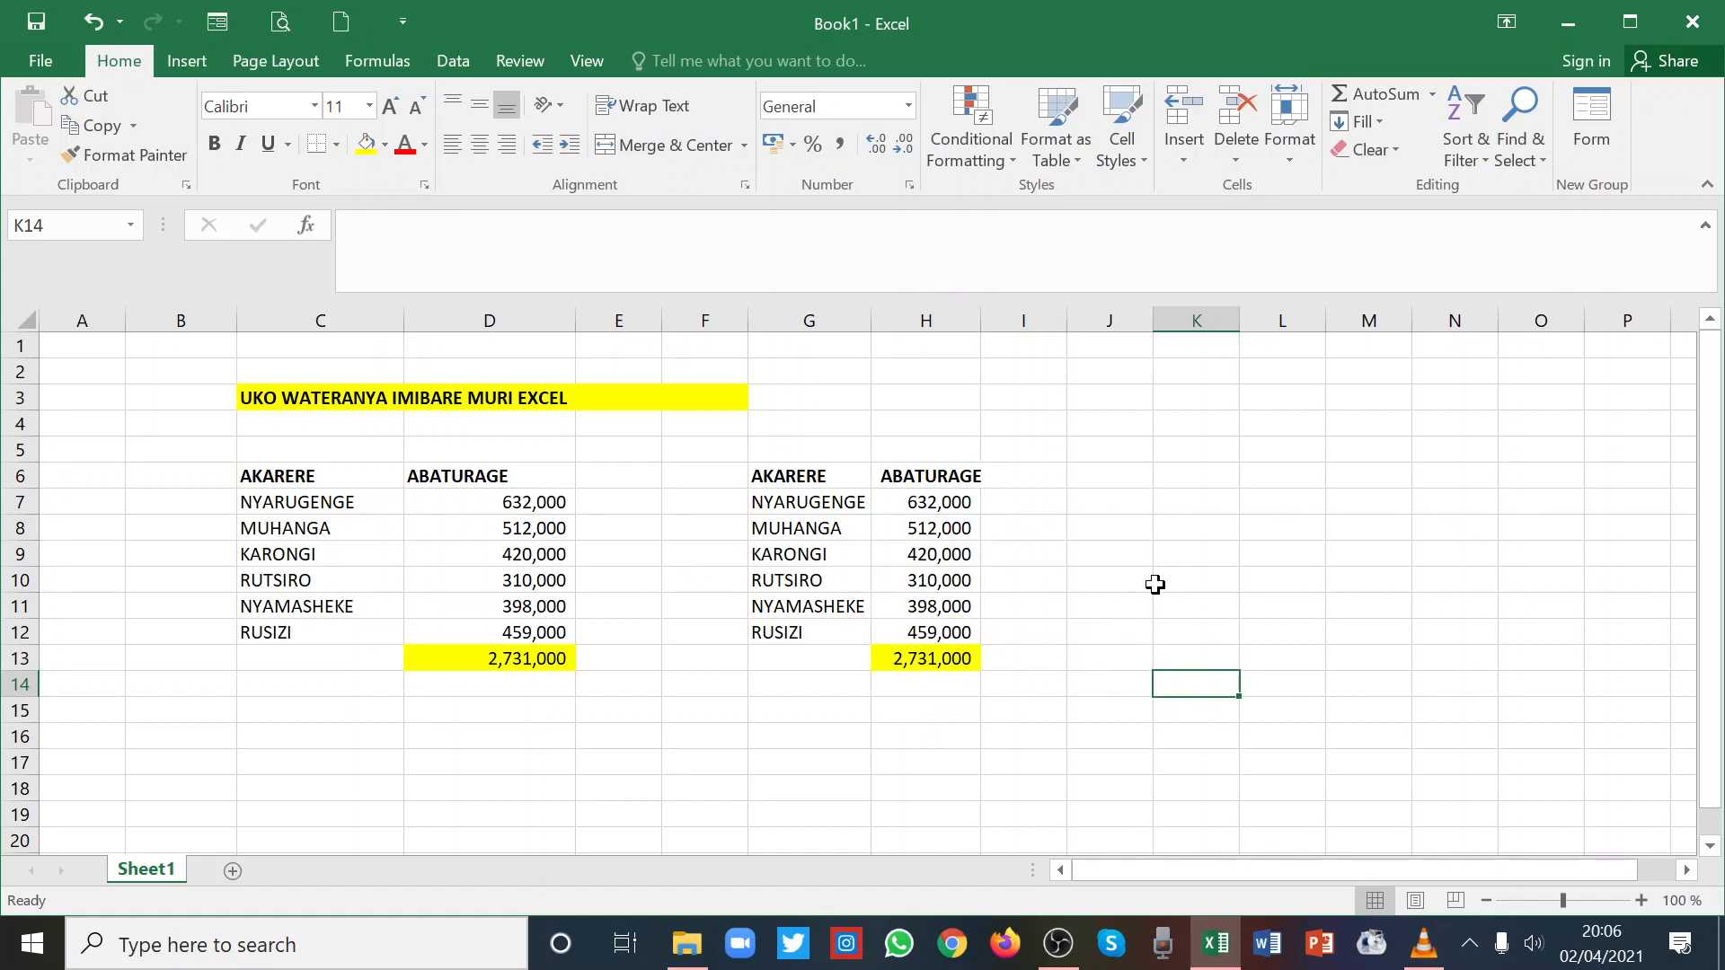
Copy the second table in G6:H12 and paste it with its formatting starting at K6.
left_click_drag(759, 479, 913, 629)
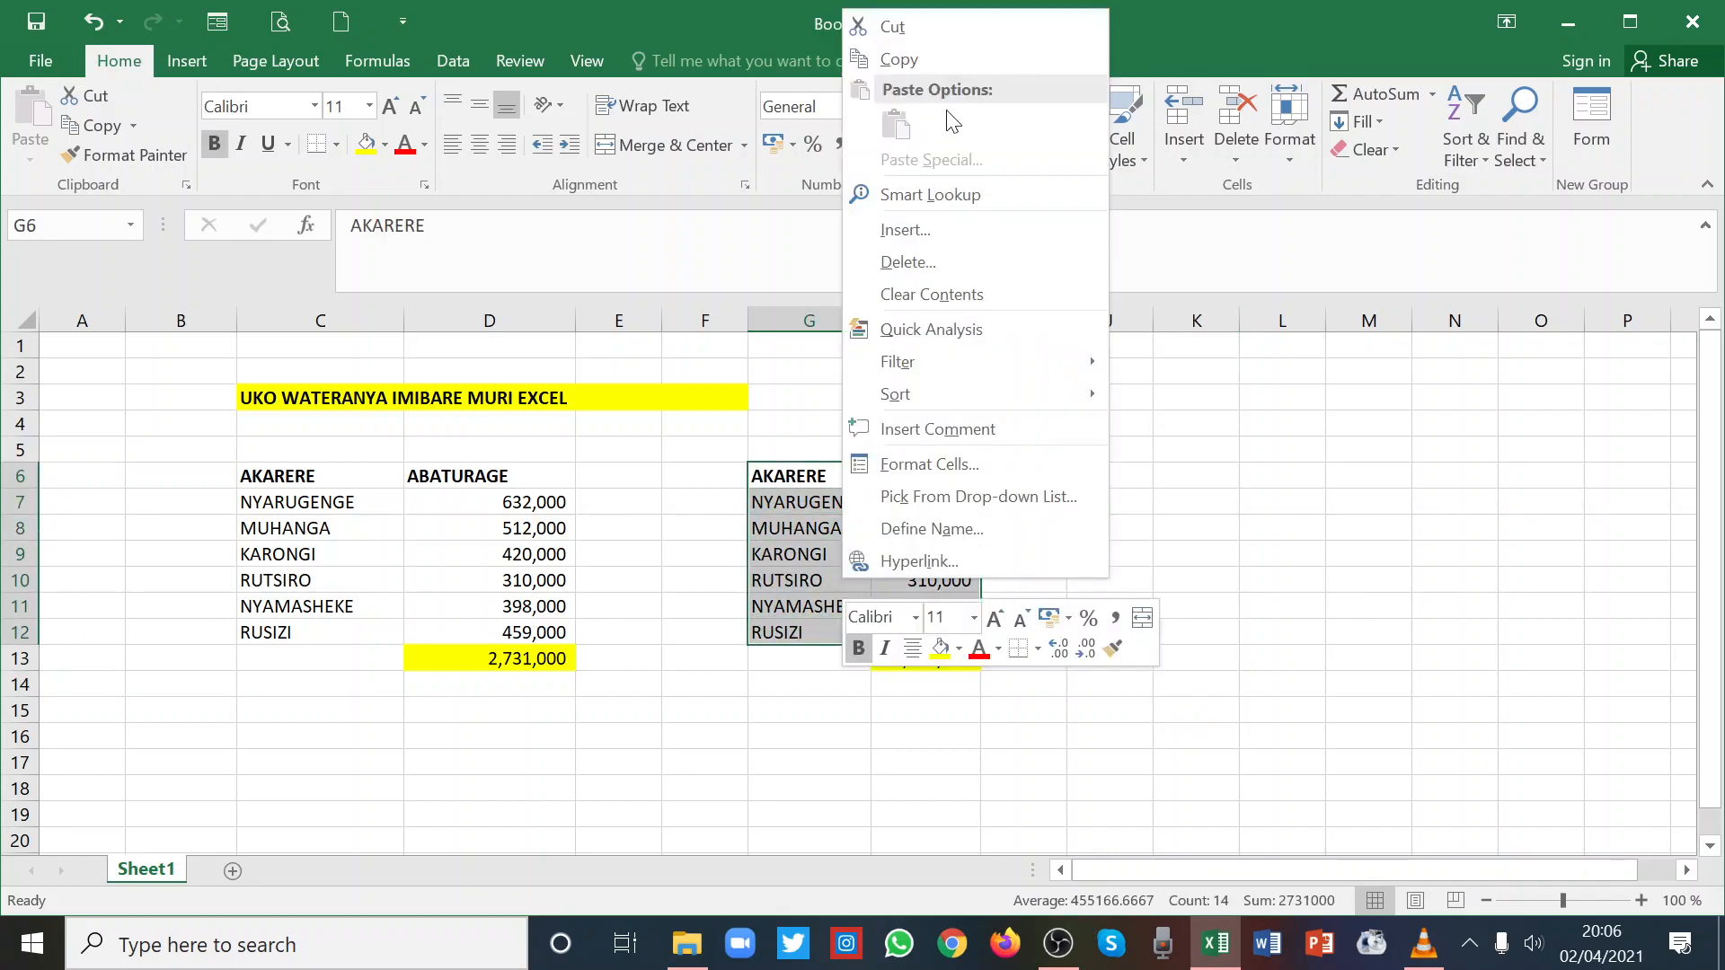
left_click(903, 59)
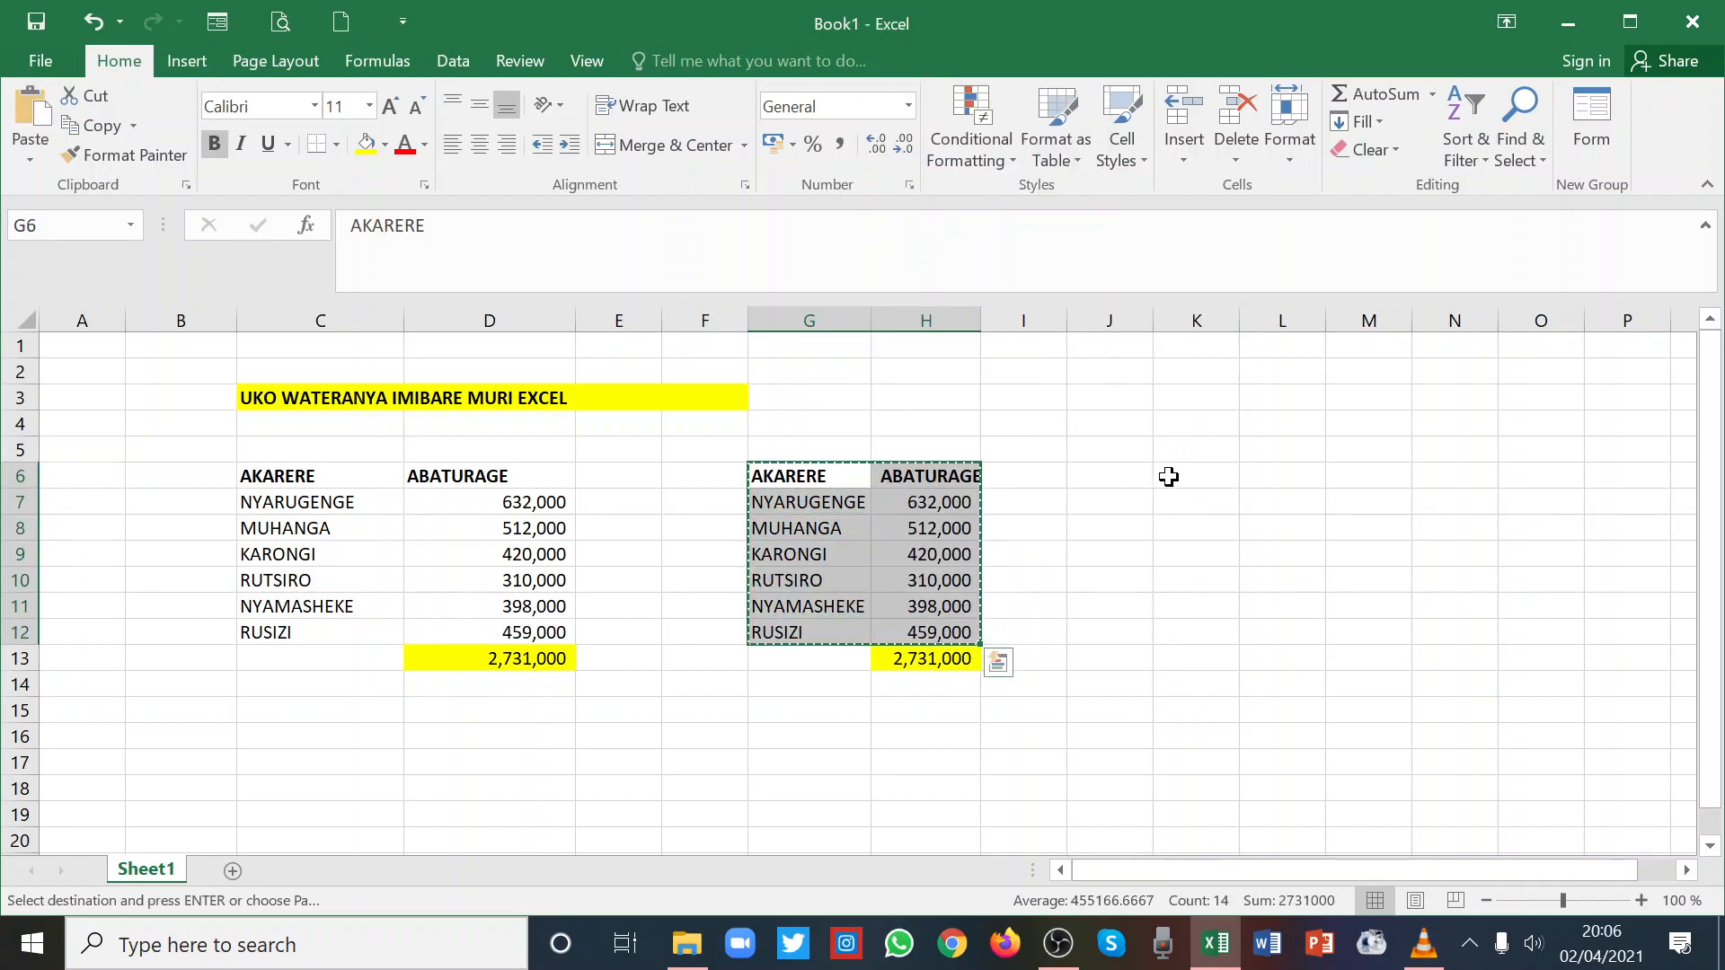
left_click(1167, 473)
right_click(1171, 485)
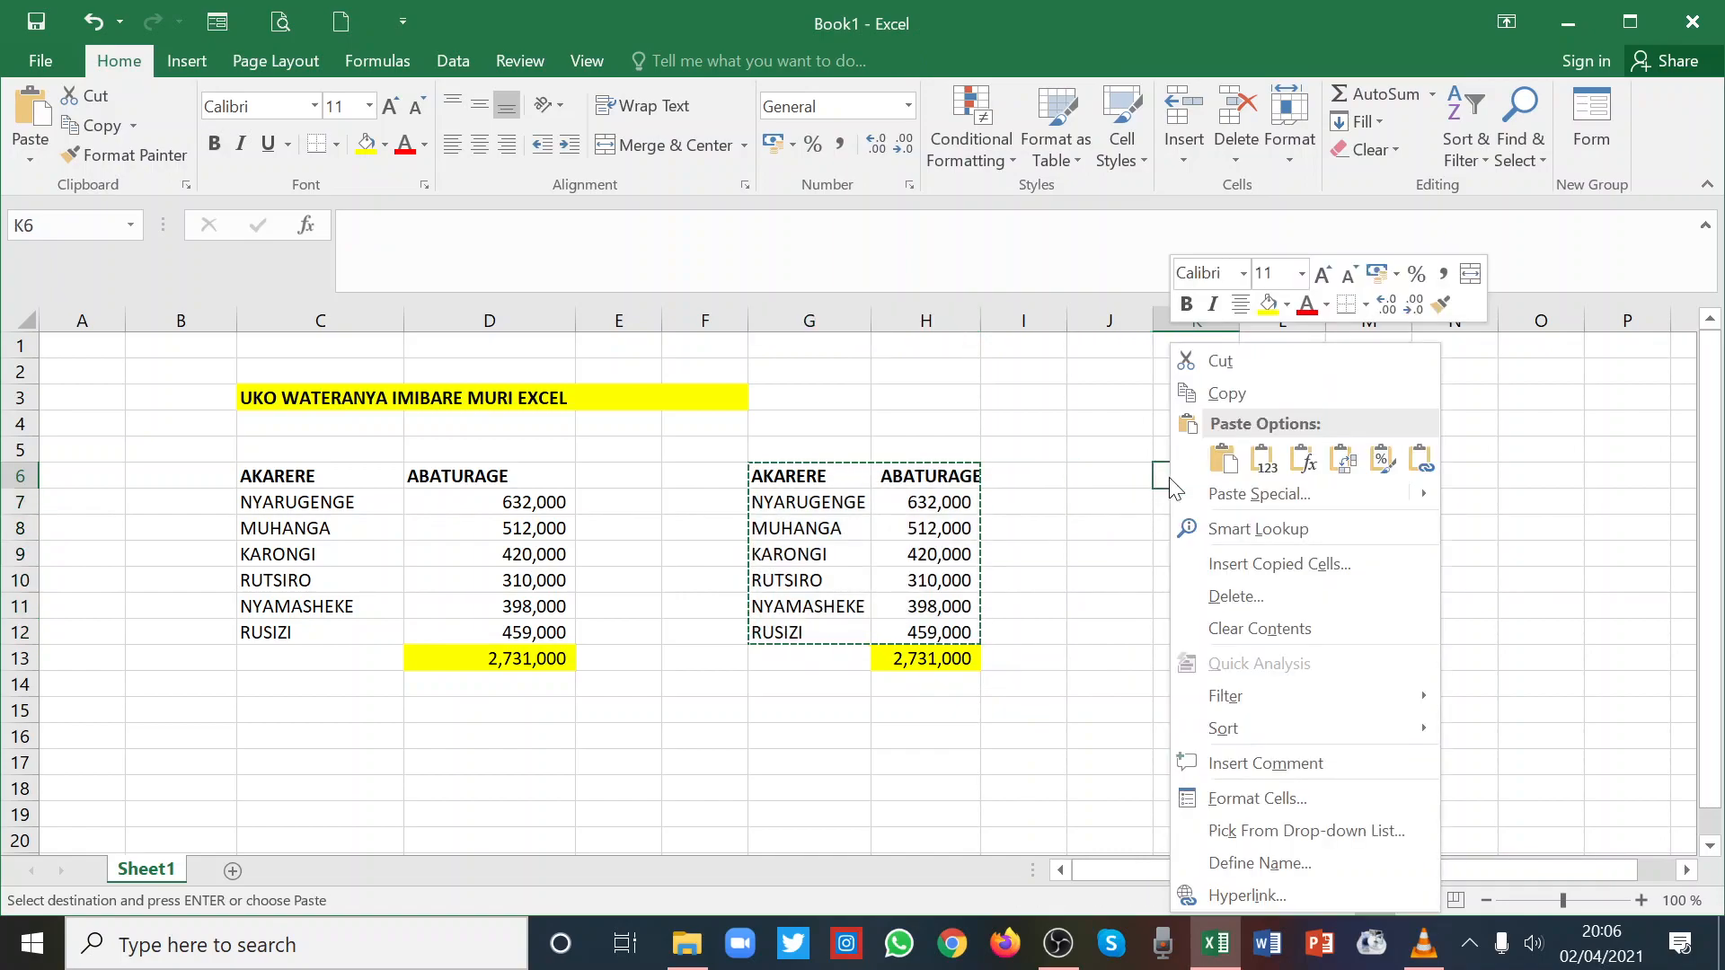
left_click(1225, 462)
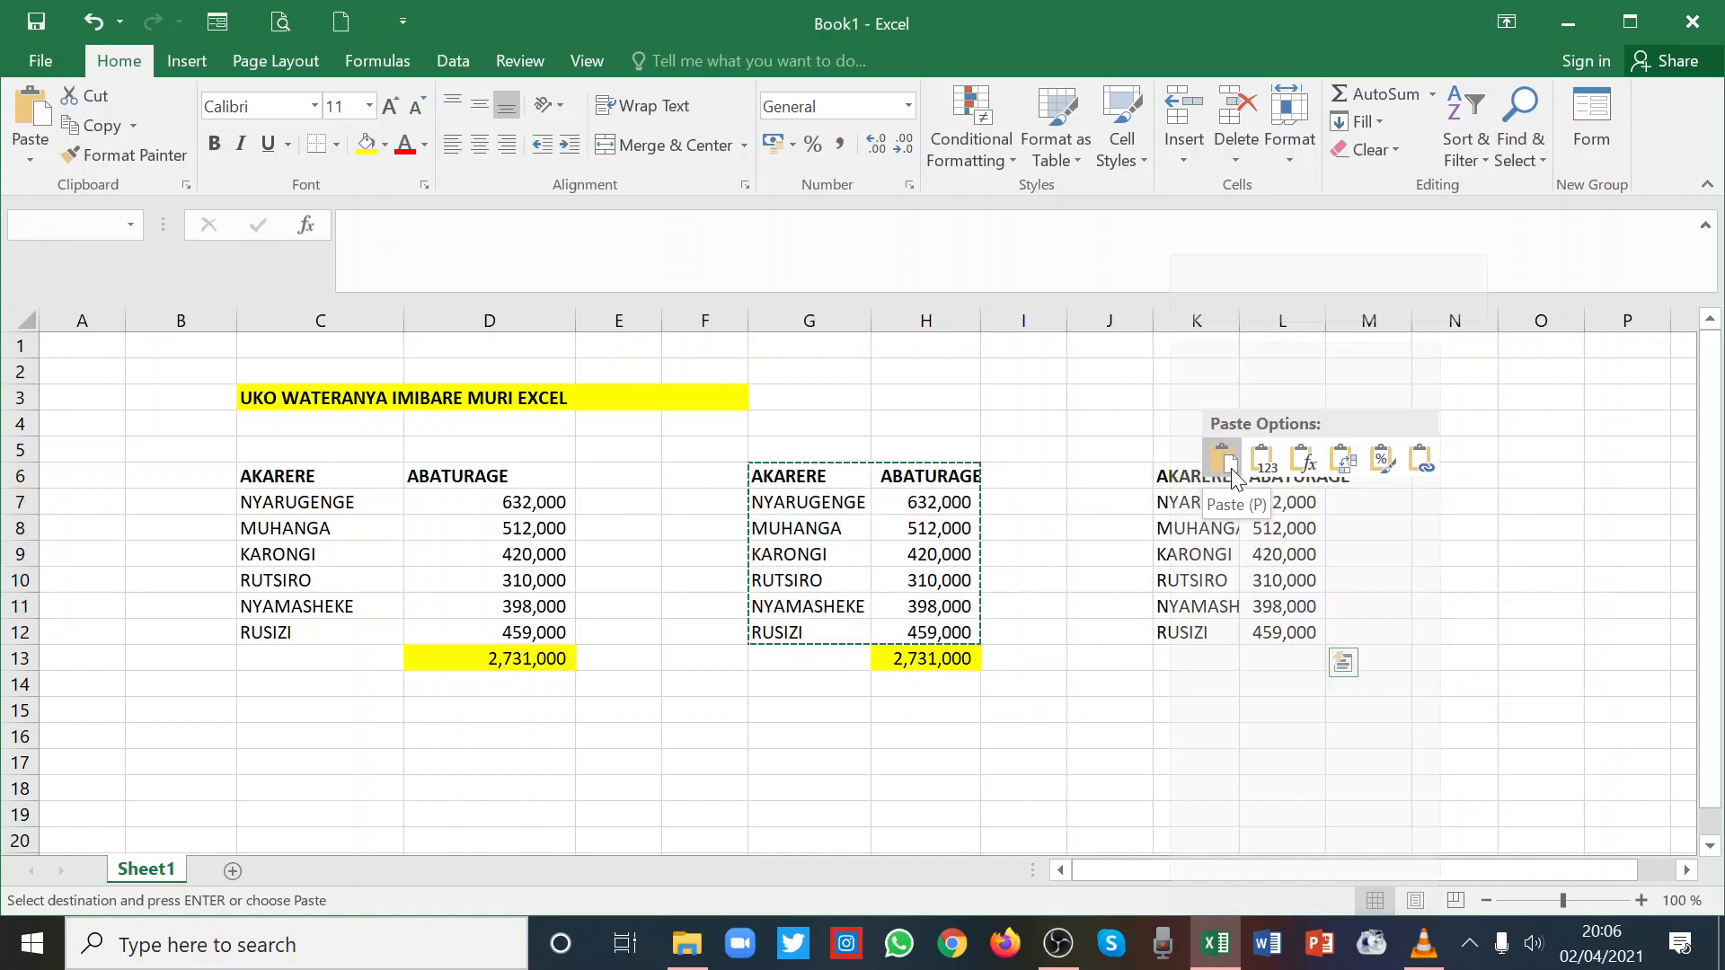
left_click(1464, 575)
Fit columns K and L to the width of their contents.
double_click(1229, 316)
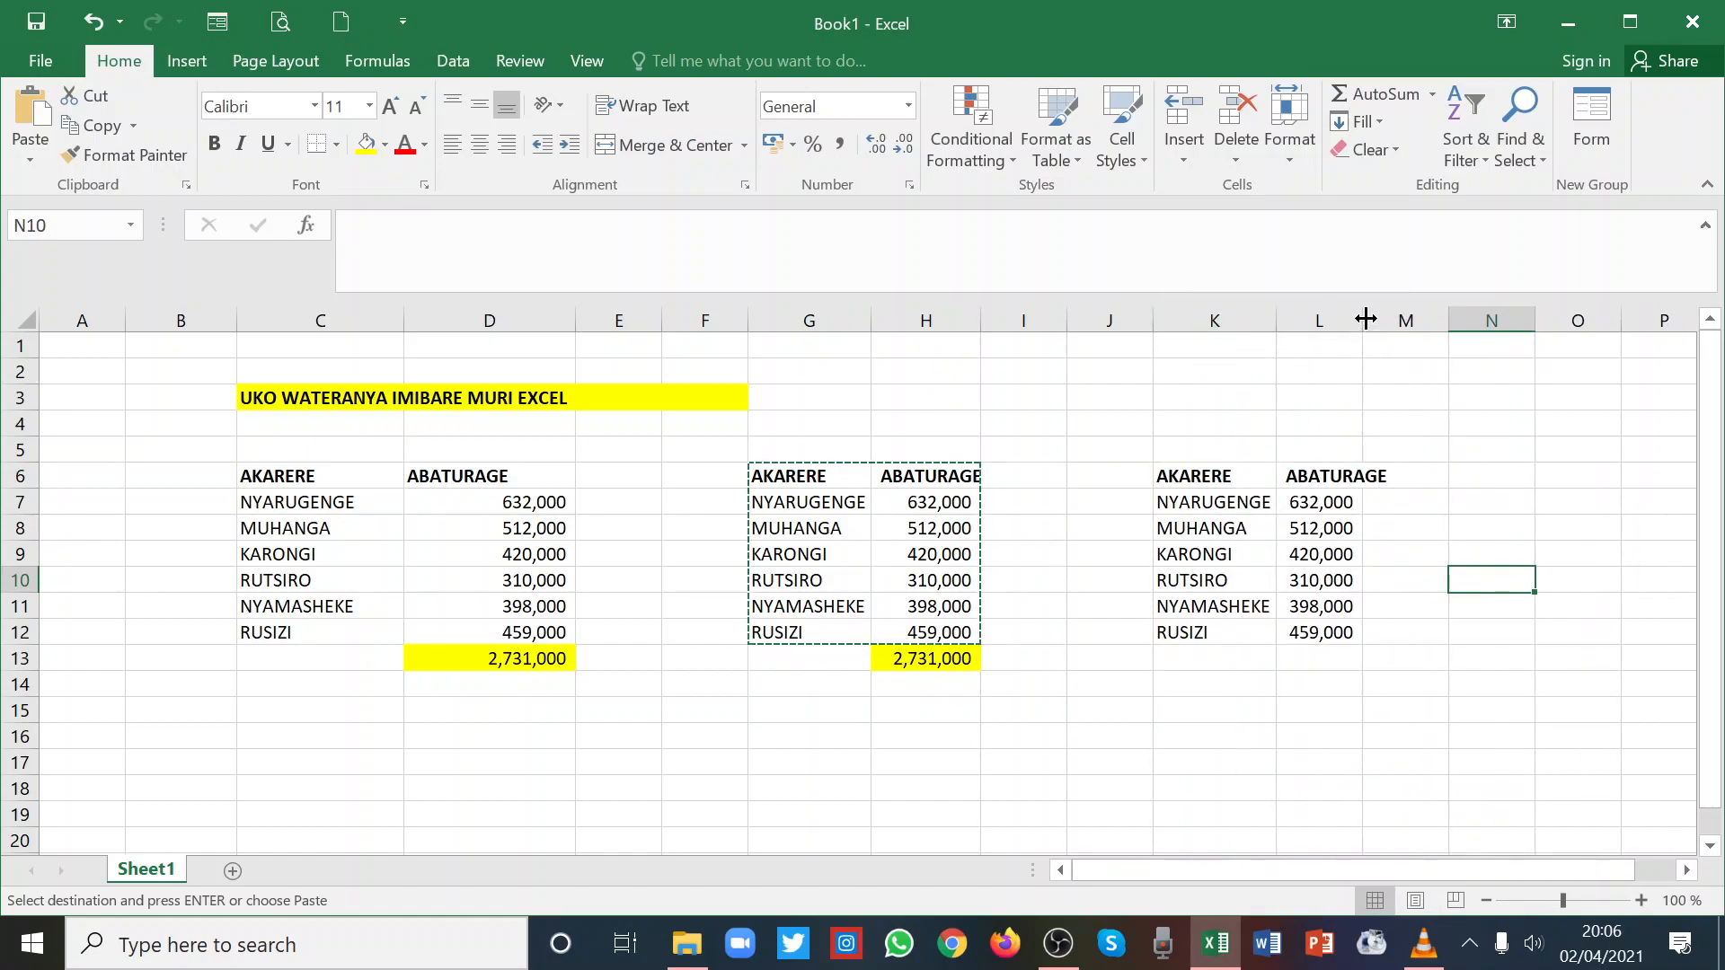
double_click(1365, 318)
left_click_drag(1447, 522, 1481, 553)
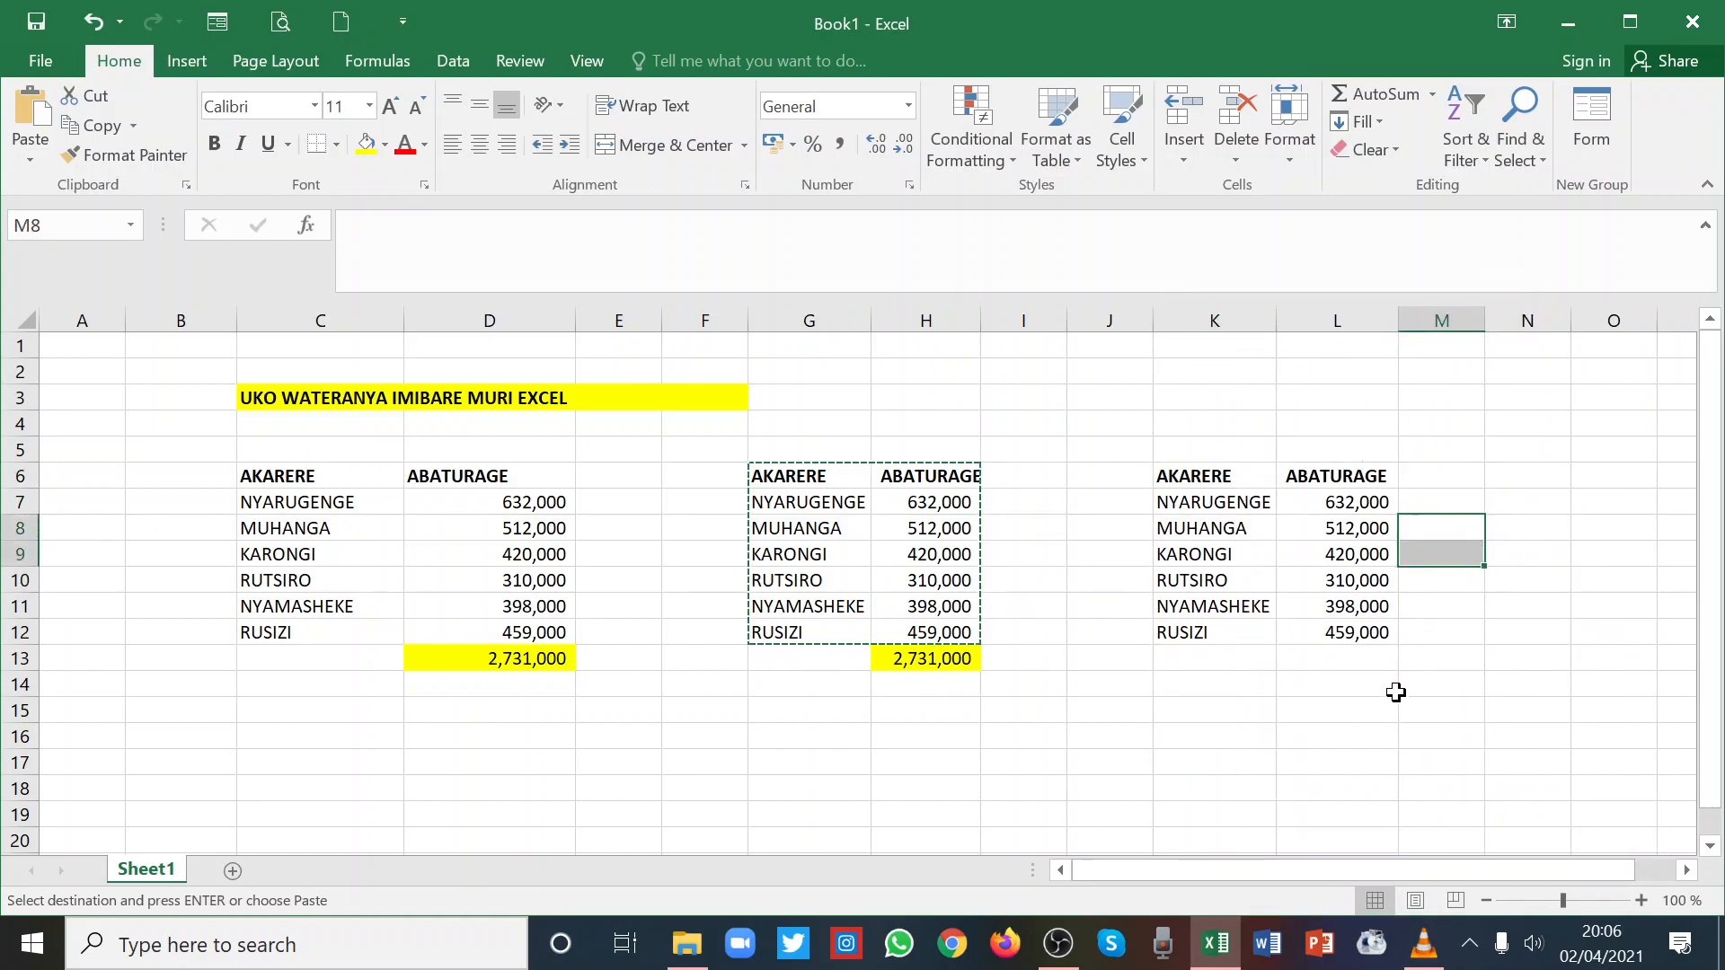
left_click(1395, 691)
Total the third table's ABATURAGE figures in L13 with the formula =SUM(L7:L12).
left_click(1313, 658)
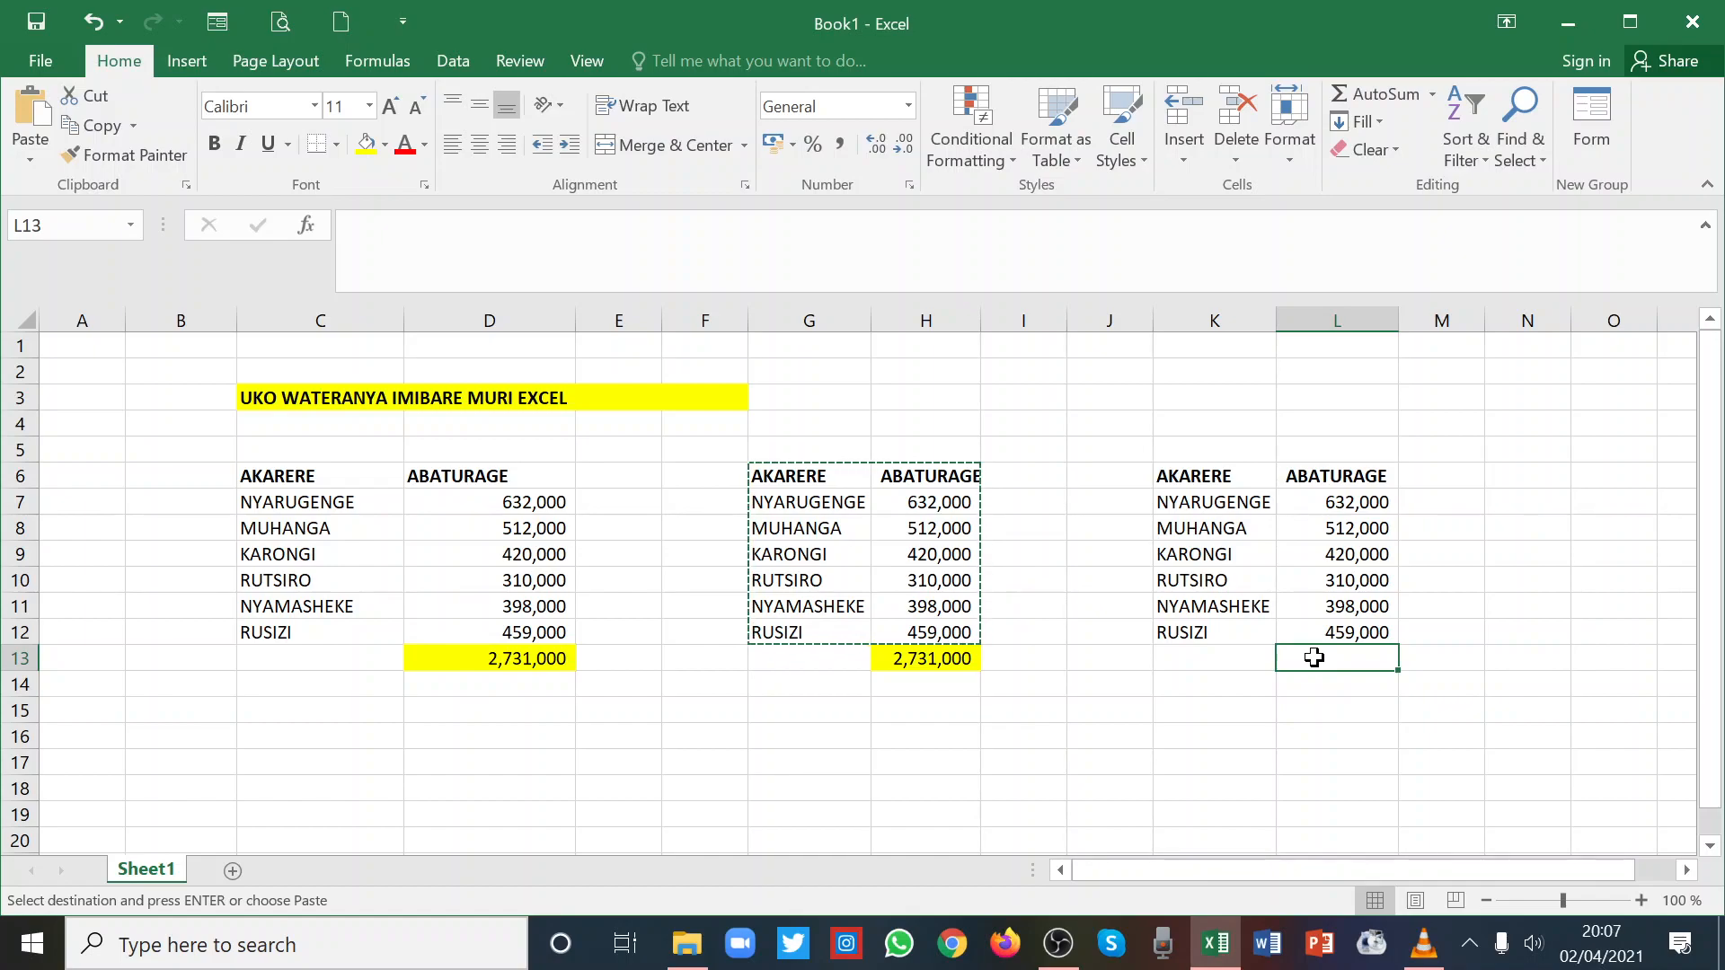
type("=")
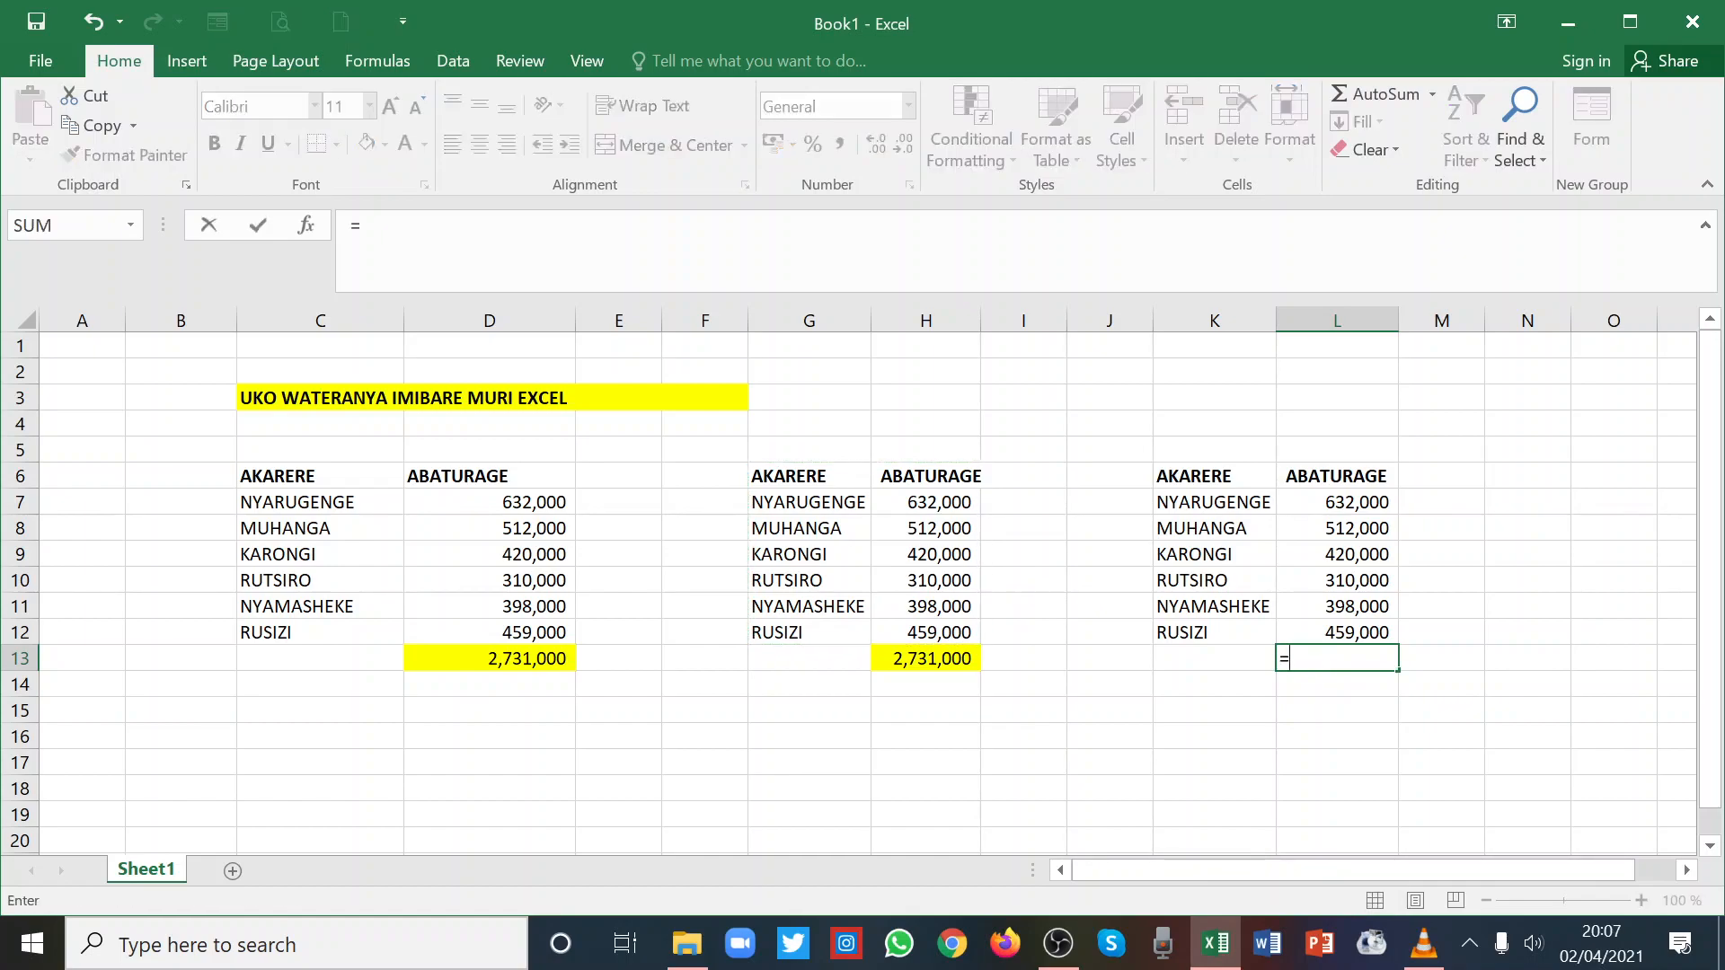
type("SUM")
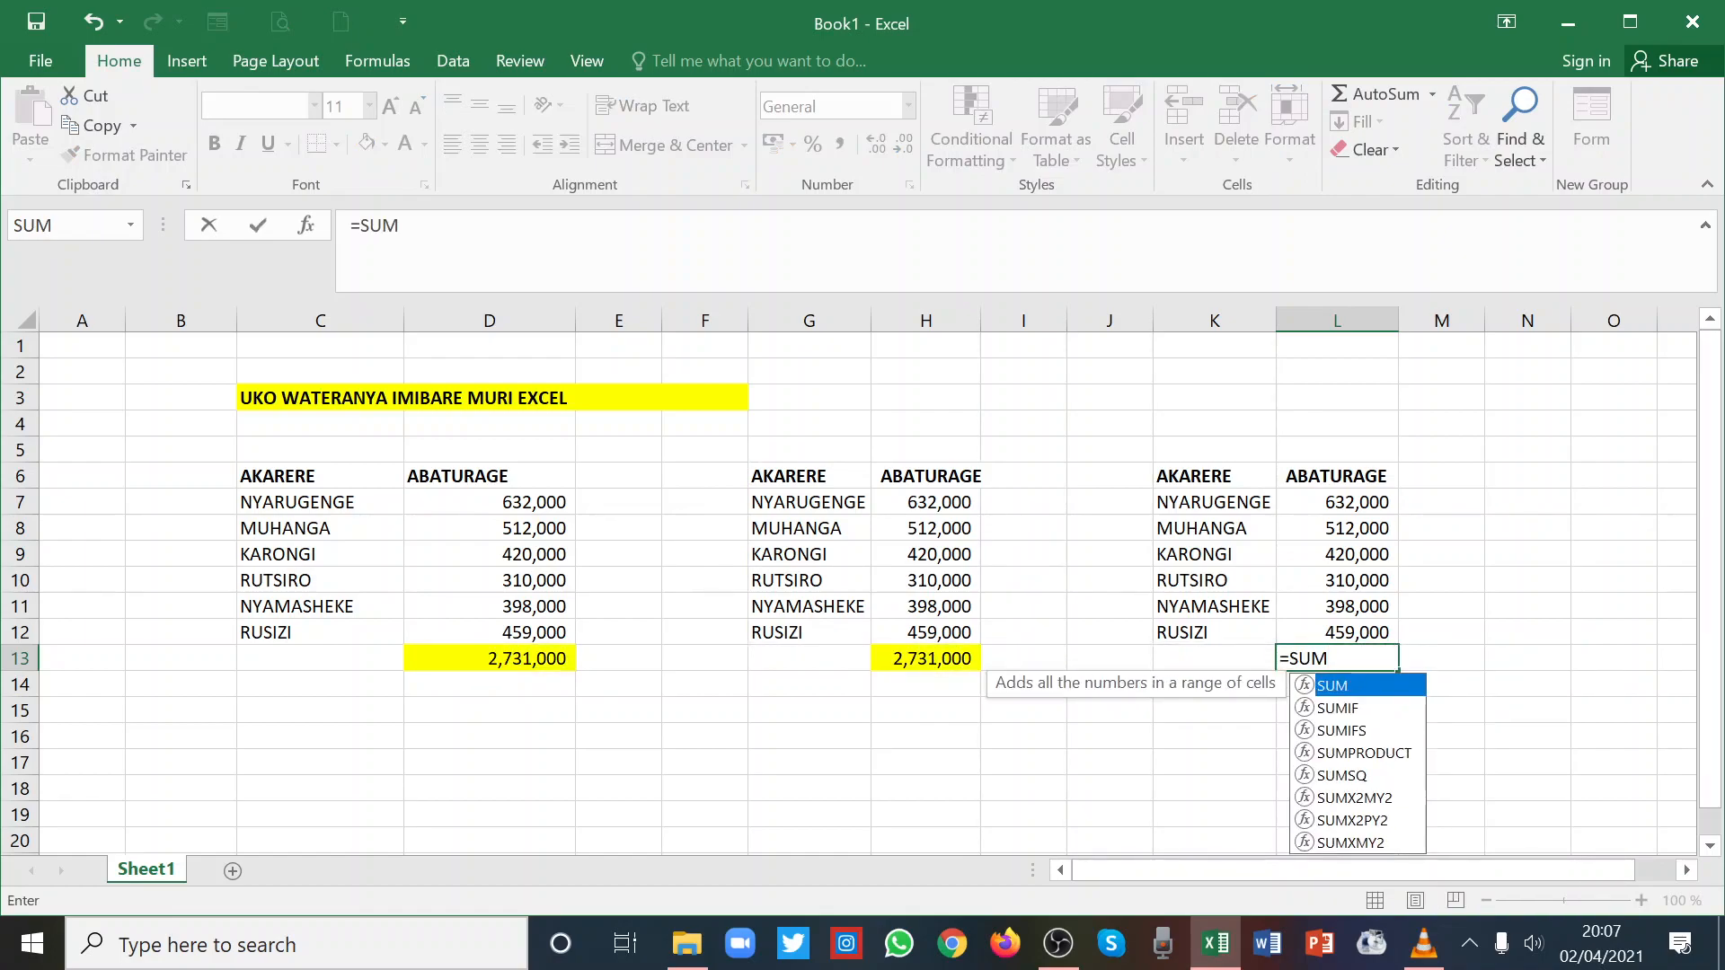
type("(")
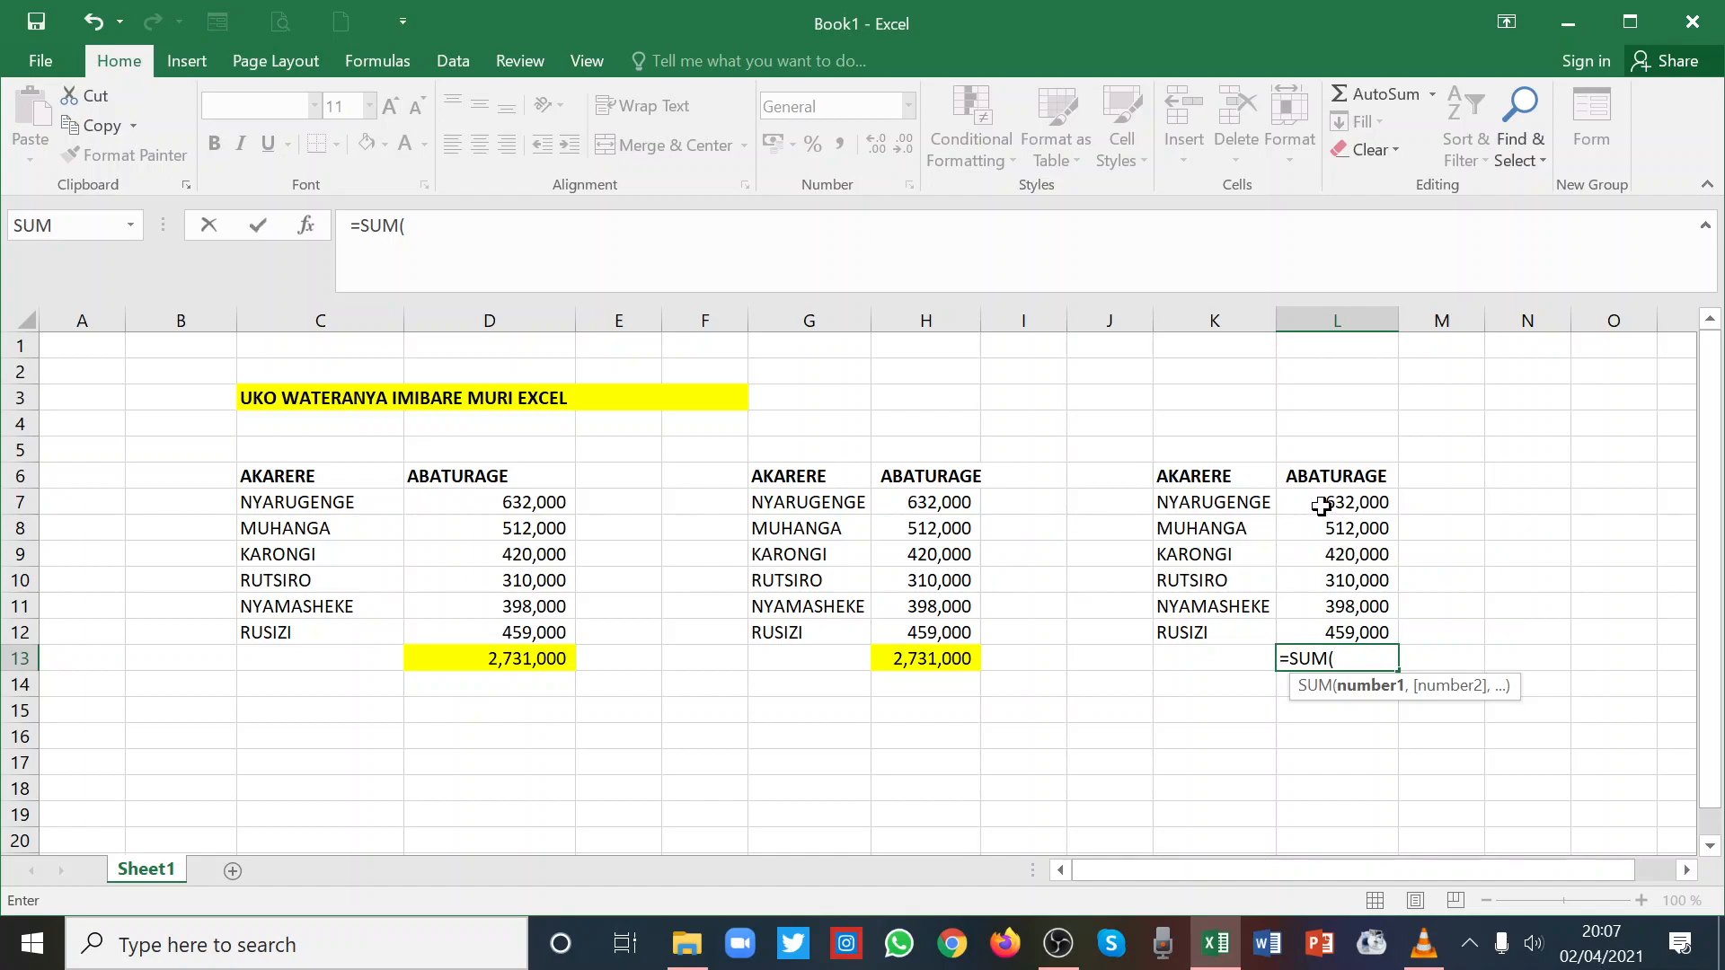
left_click_drag(1322, 500, 1330, 629)
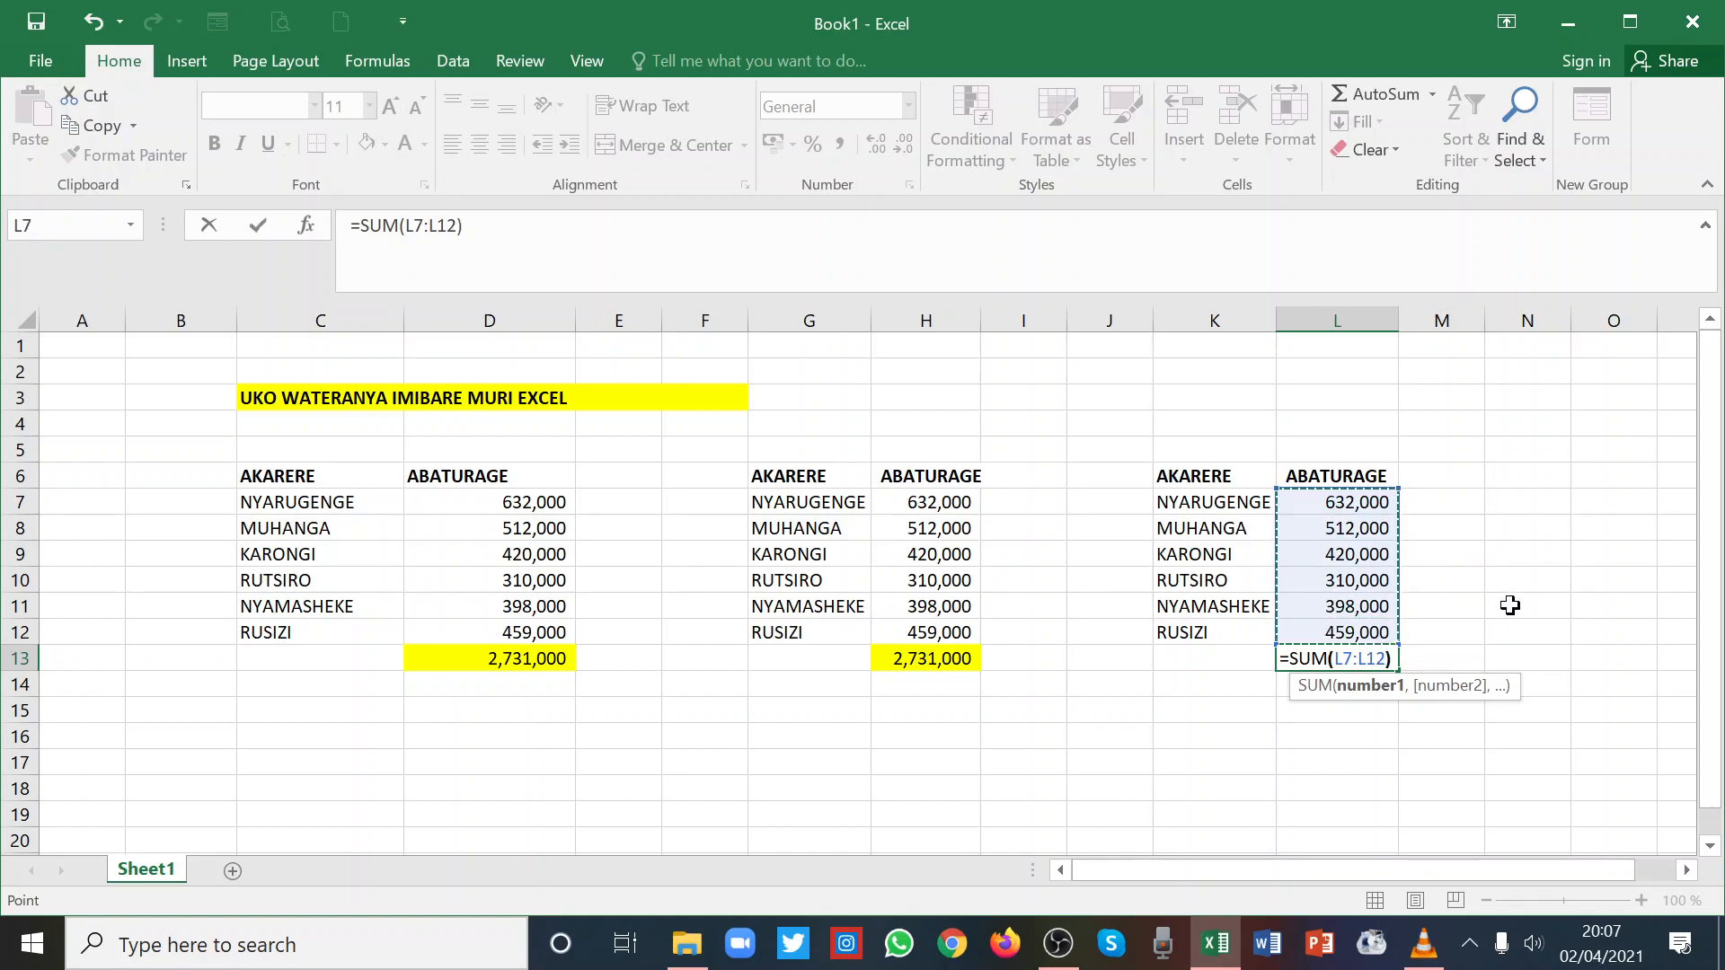
type(")")
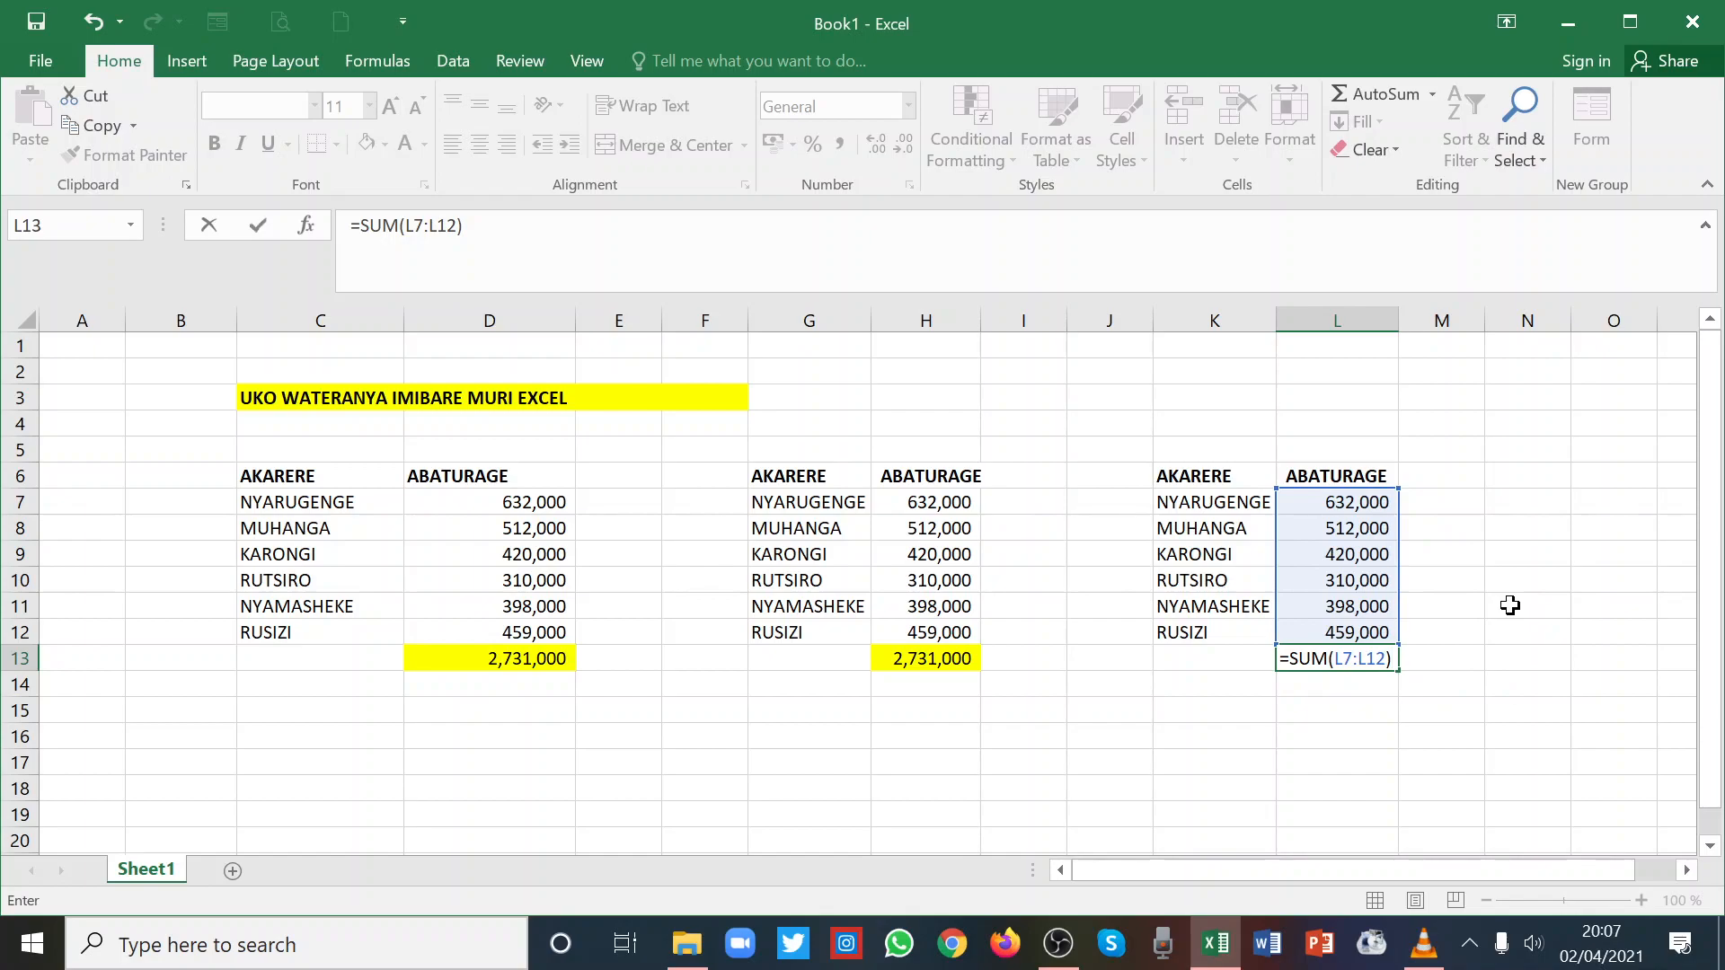
key("Return")
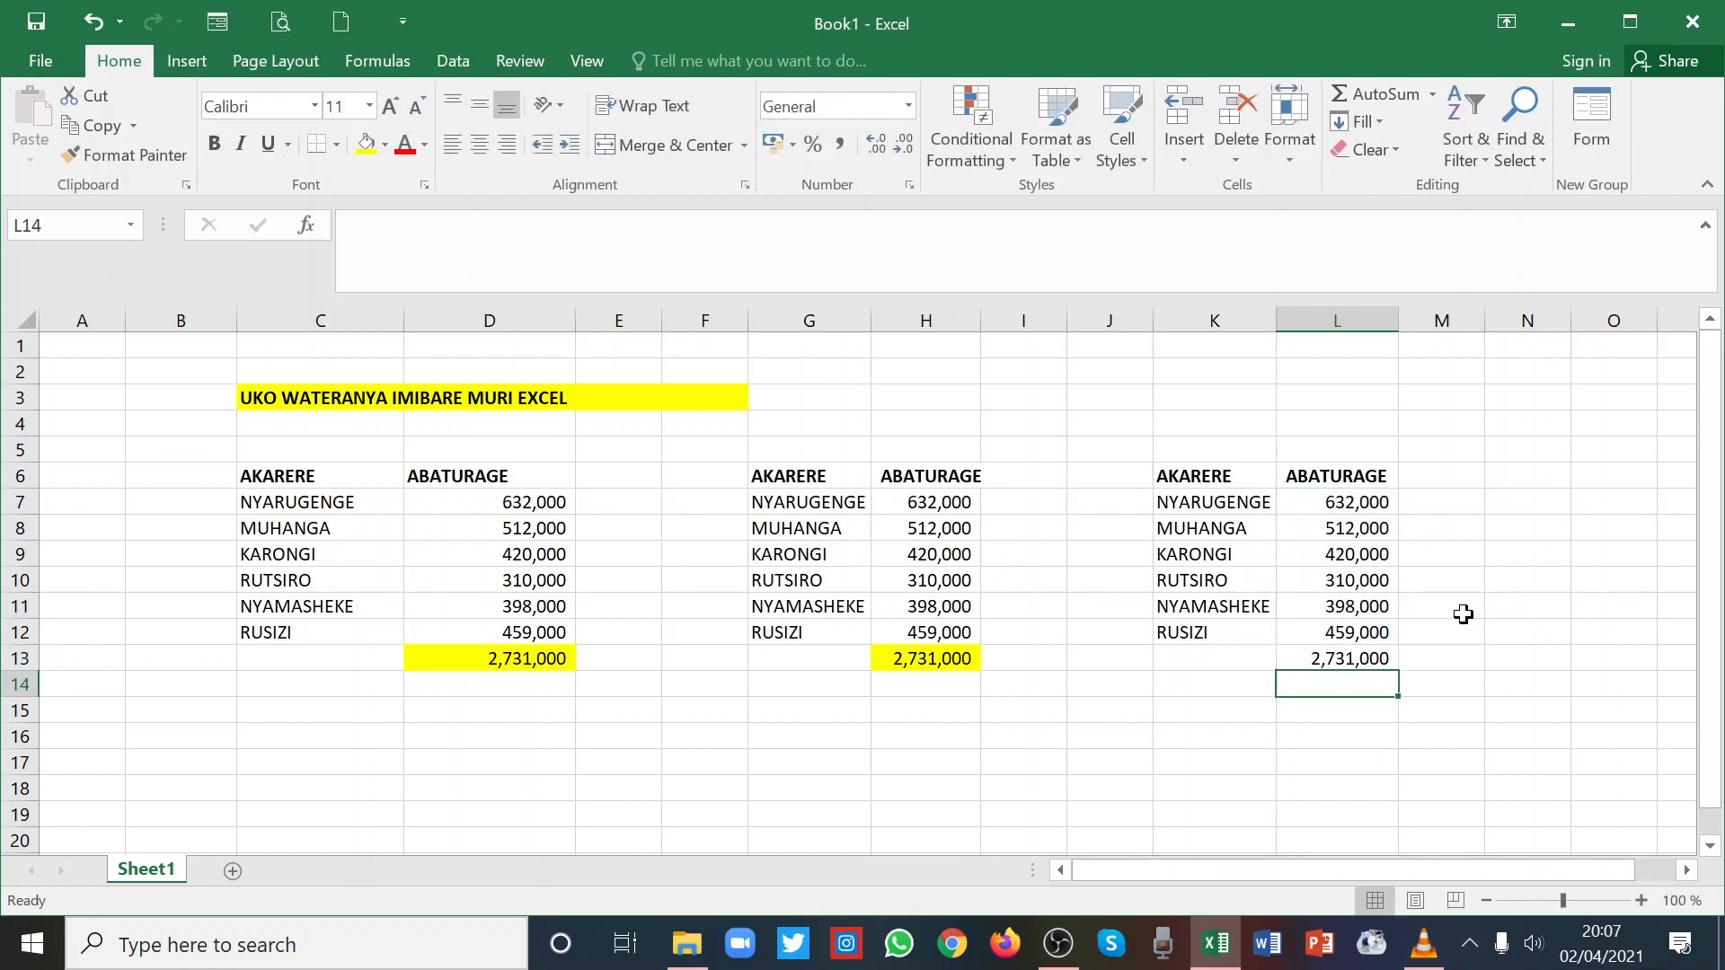
Fill the third table's total cell L13 with yellow.
left_click(1355, 659)
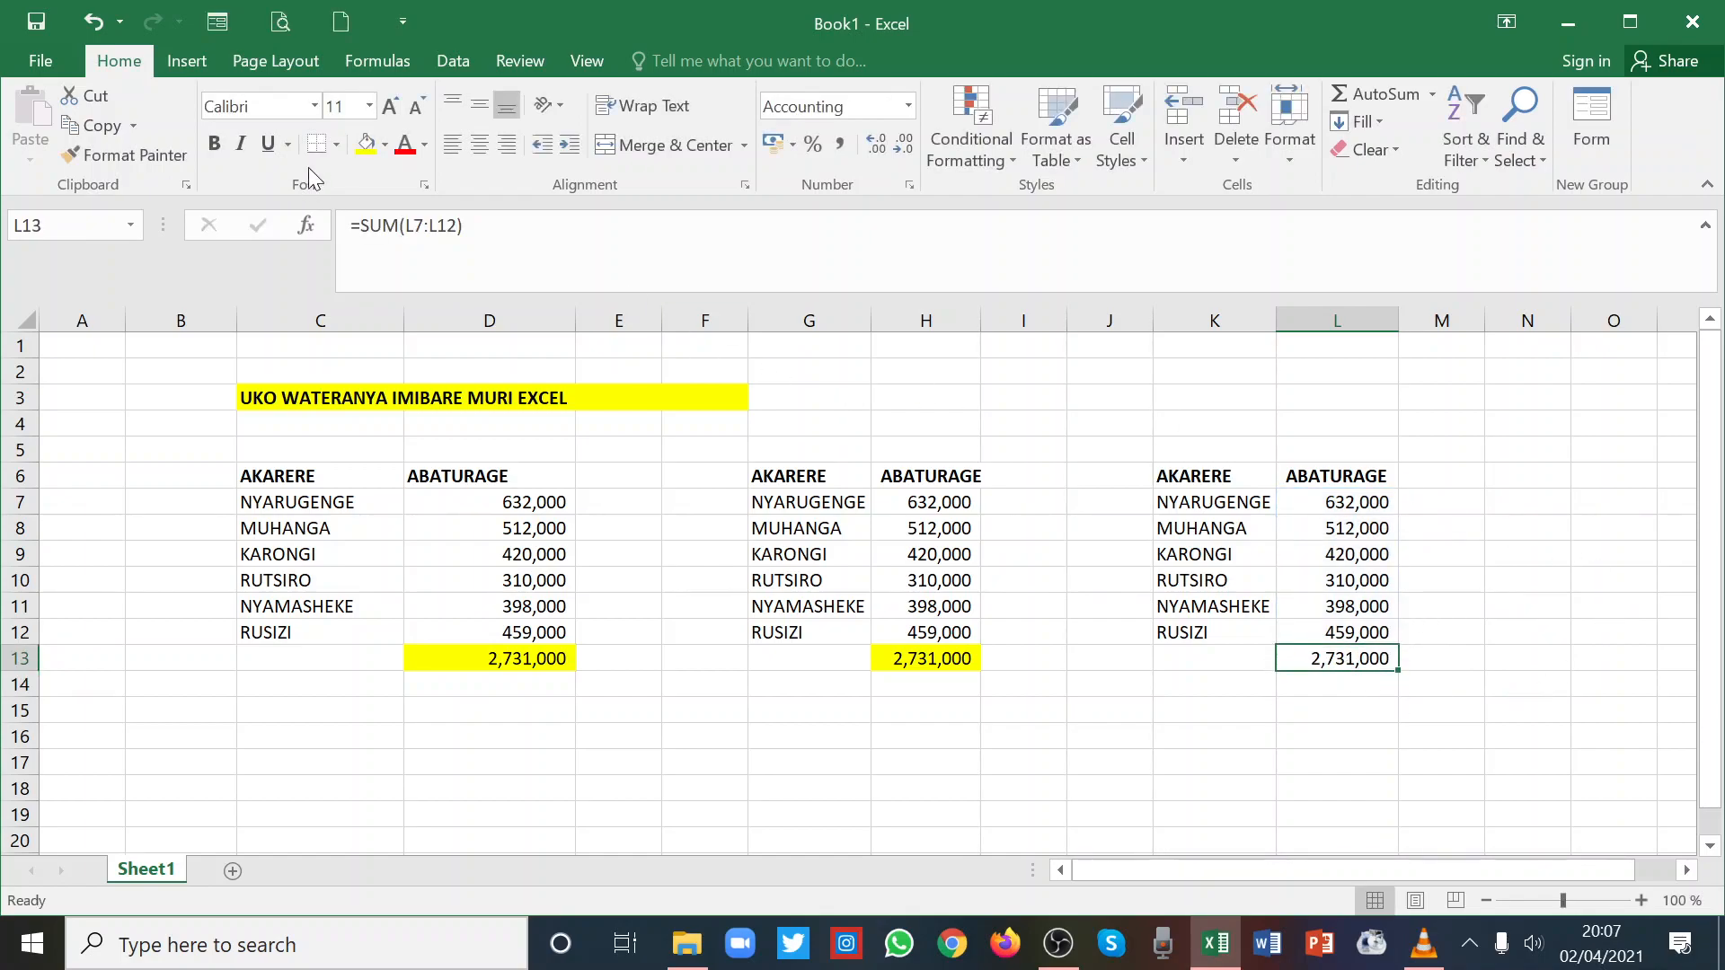
left_click(366, 145)
left_click(1262, 764)
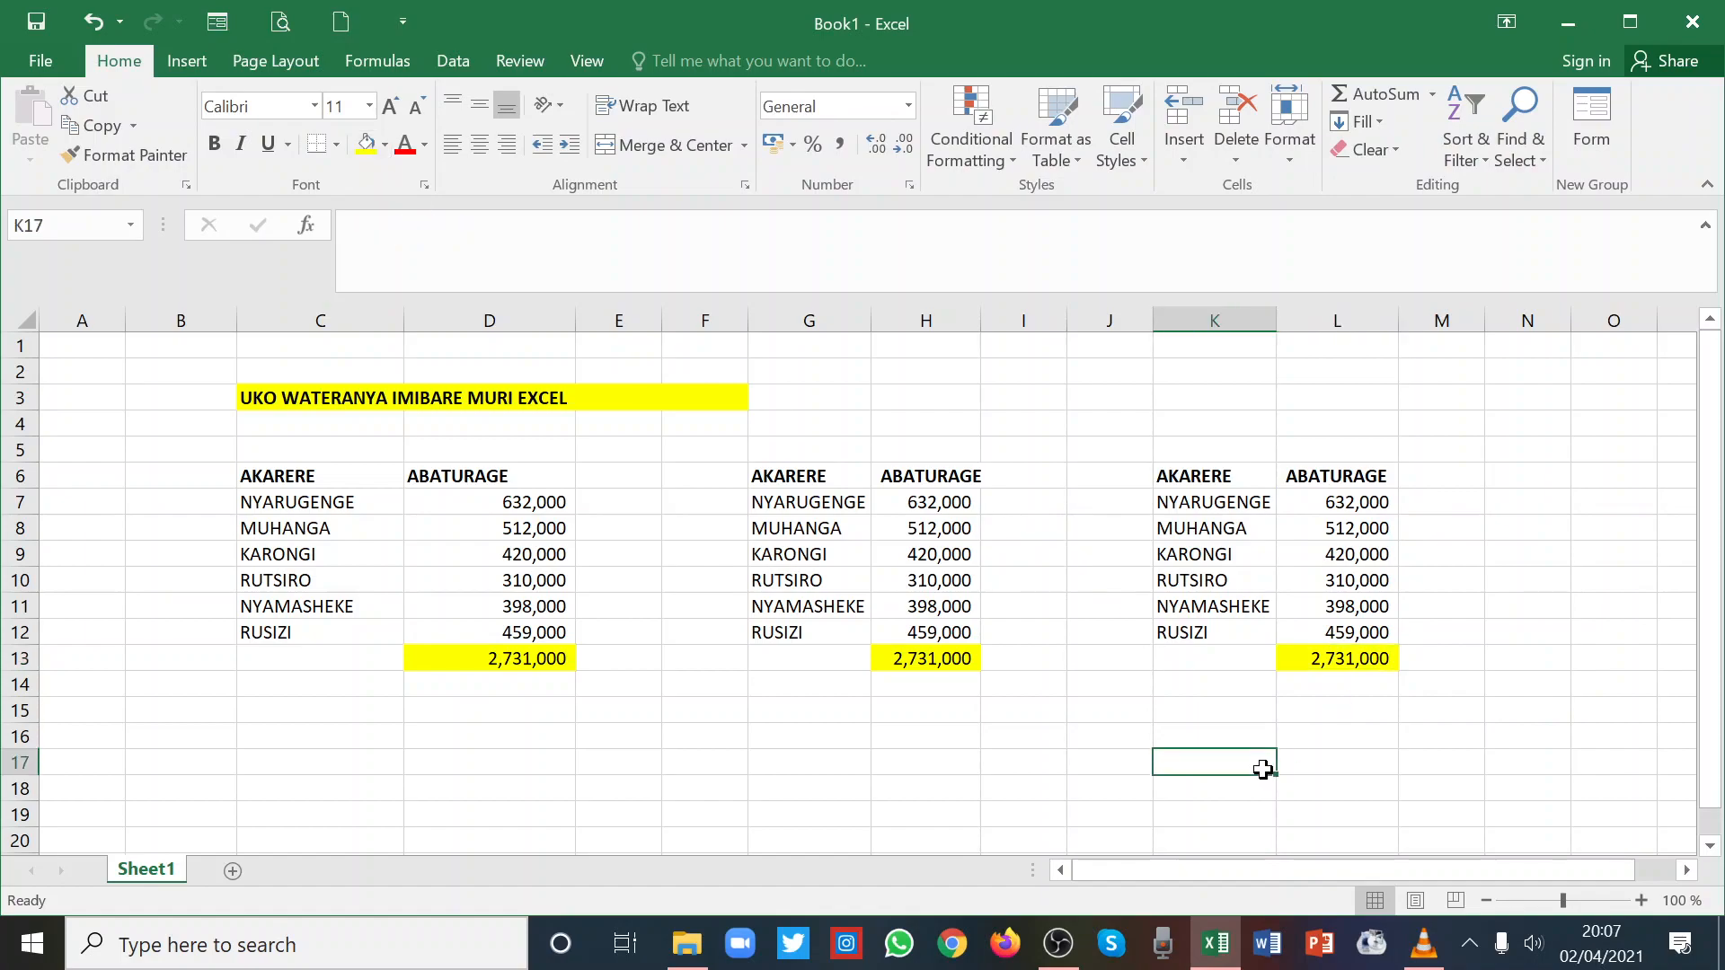